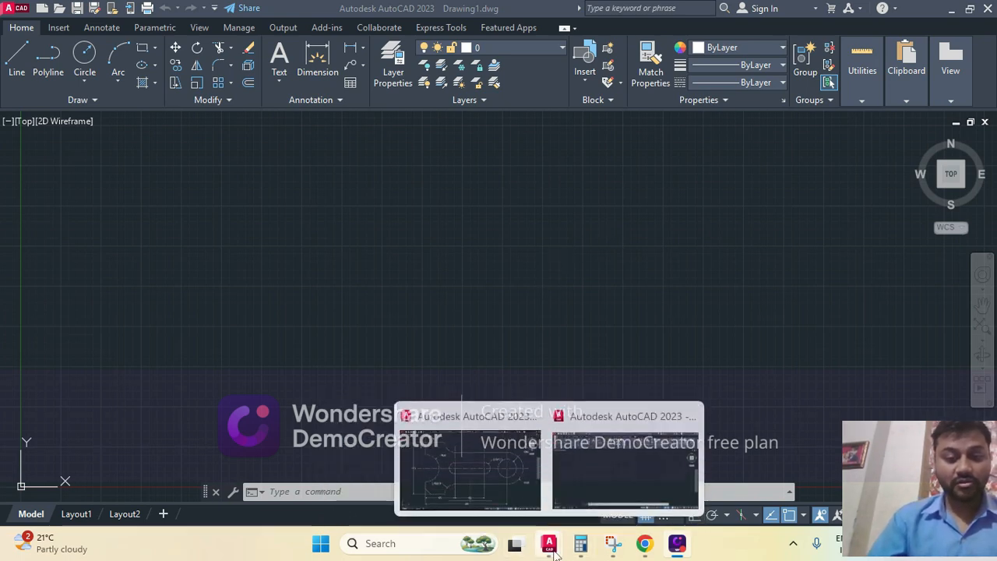
Switch to the reference drawing pd.dwg and examine the dimensioned plate.
click(493, 483)
click(493, 482)
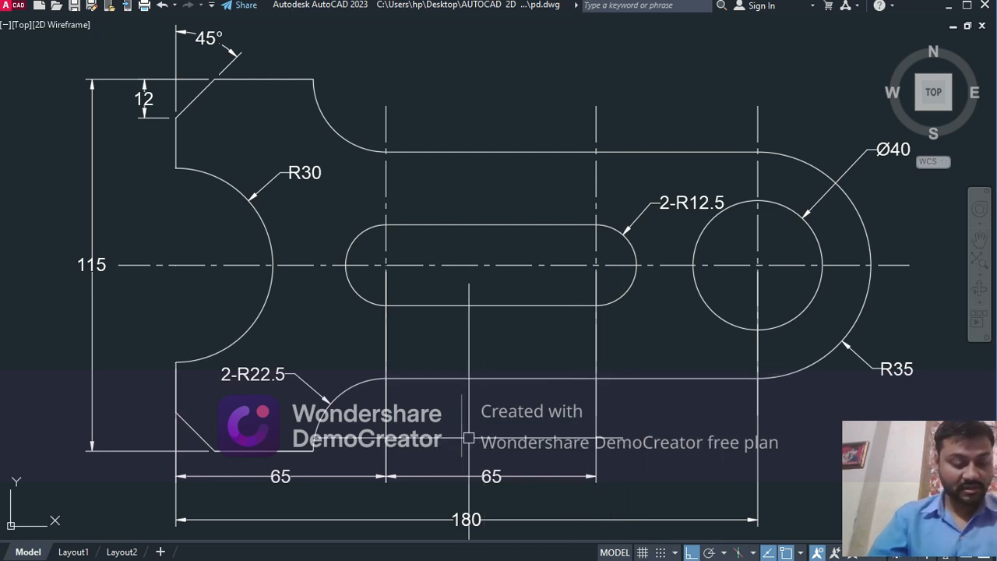
key(super+d)
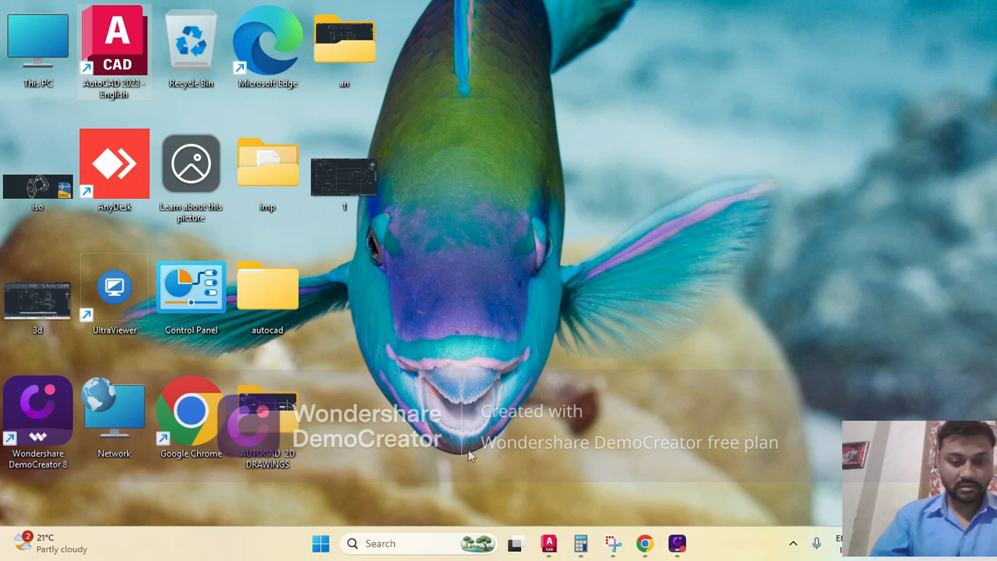
Switch to the empty drawing Drawing1.dwg and draw a circle with a radius of 30.
mouse_move(548, 542)
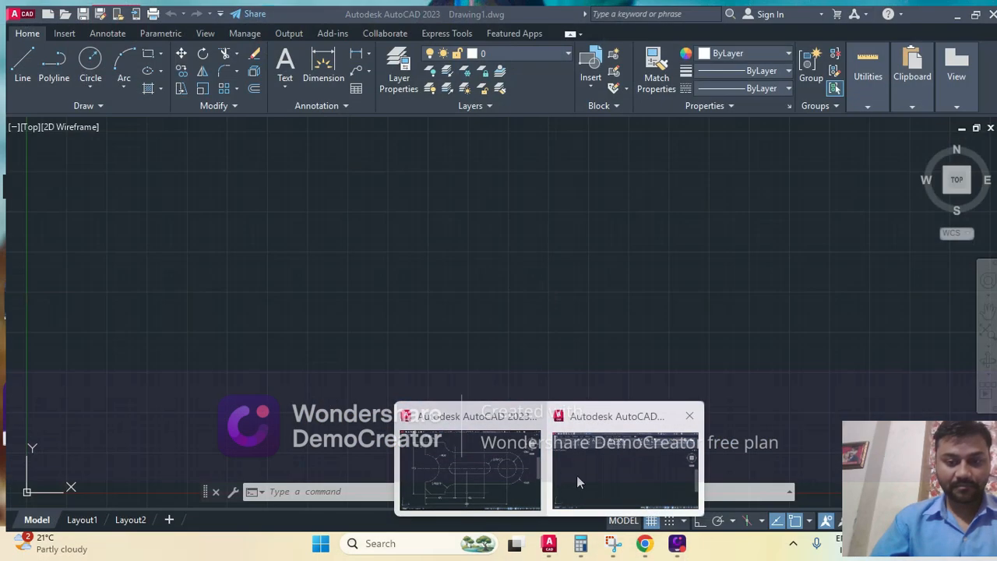
click(576, 476)
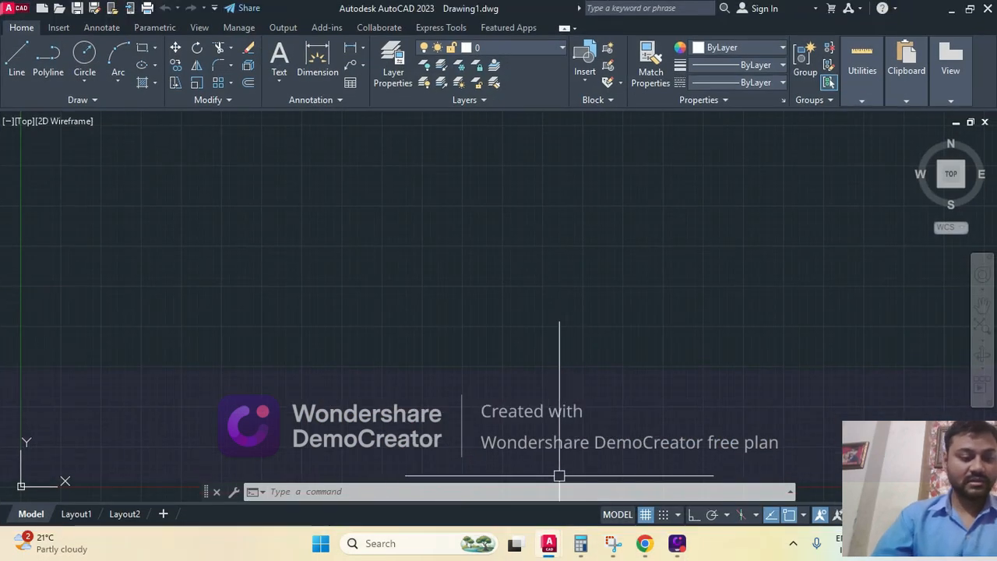
key(Escape)
key(Escape)
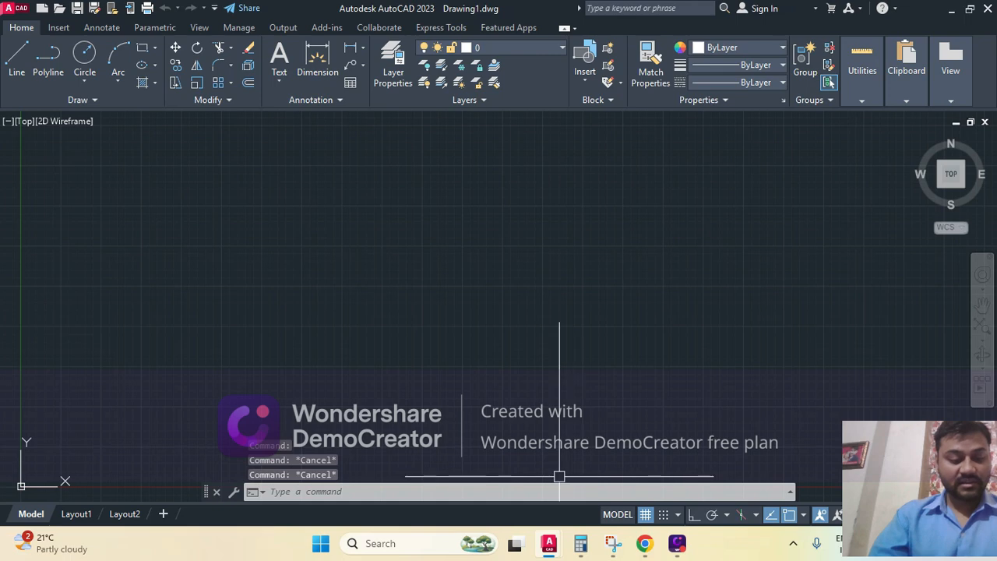
text(c)
key(Return)
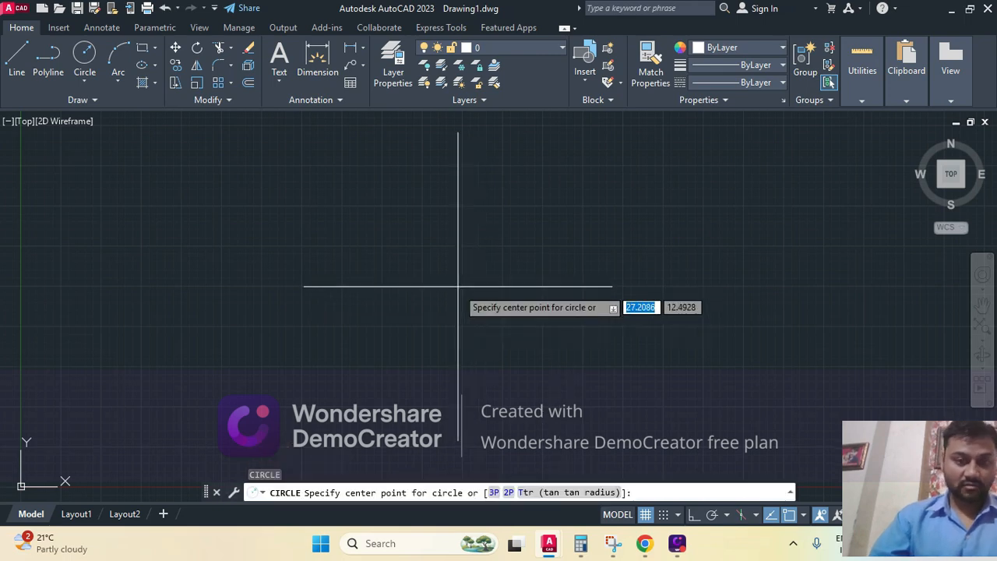
click(350, 313)
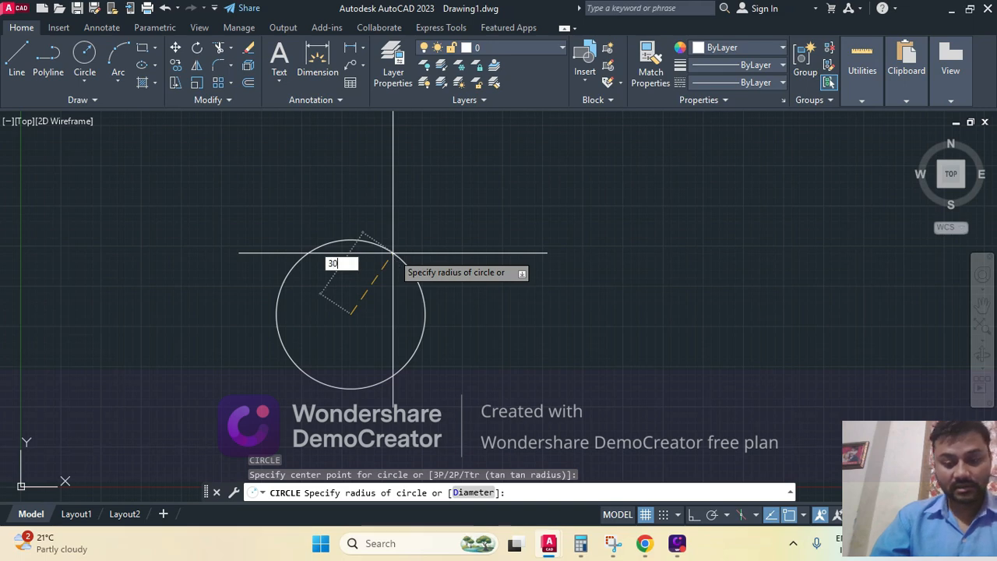
key(Return)
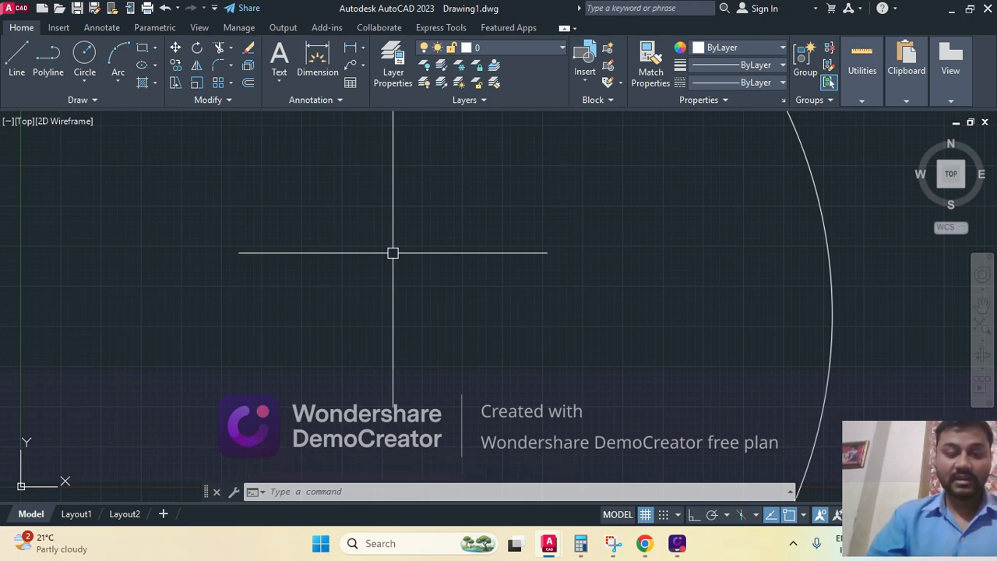
Set the UCSICON option to Noorigin so the coordinate icon stays off the drawing origin.
text(z)
key(Return)
text(e)
key(Return)
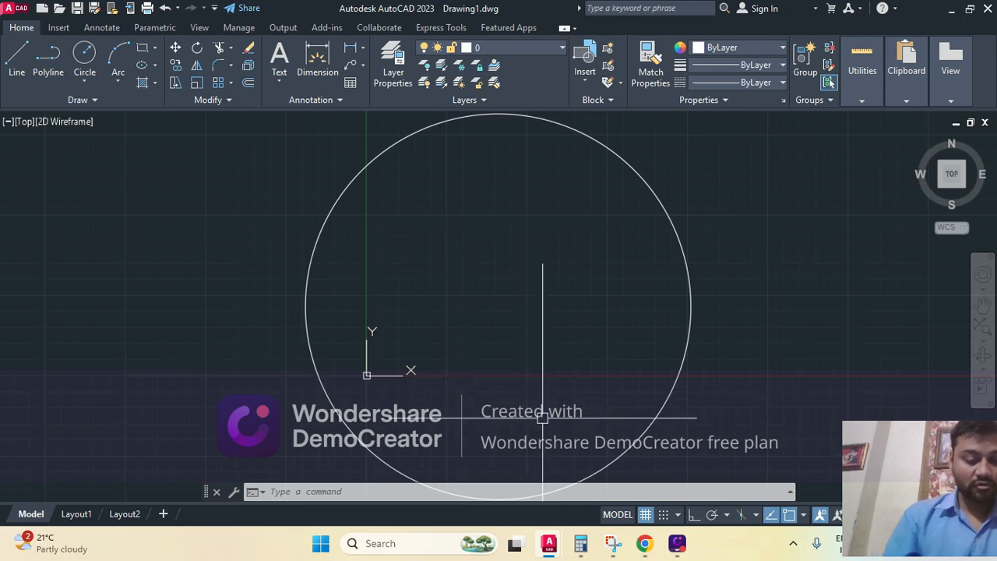
text(CSICOn)
key(Return)
text(n)
key(Return)
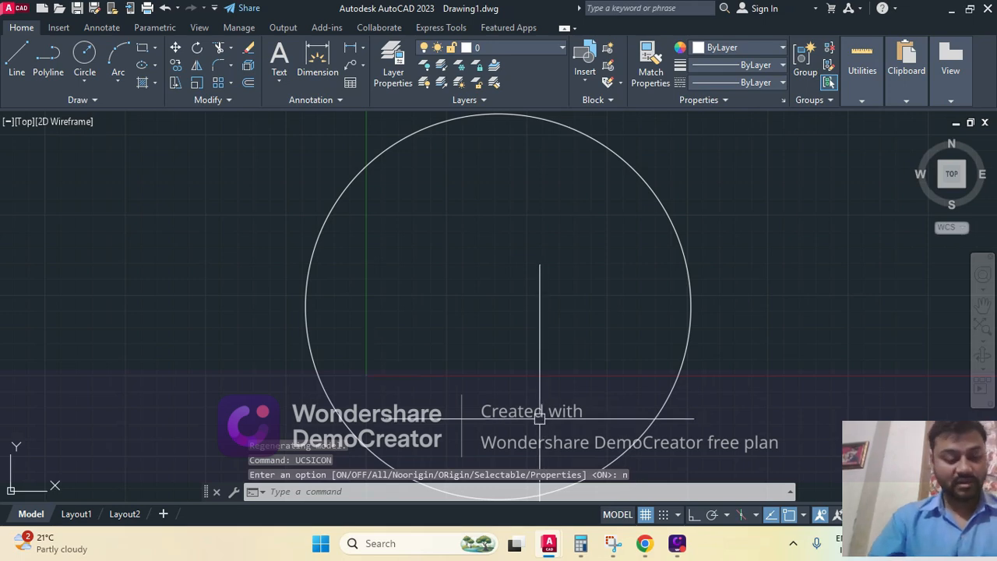
Select the circle and check its radius in the object properties, closing them when finished.
scroll(499, 327, down, 6)
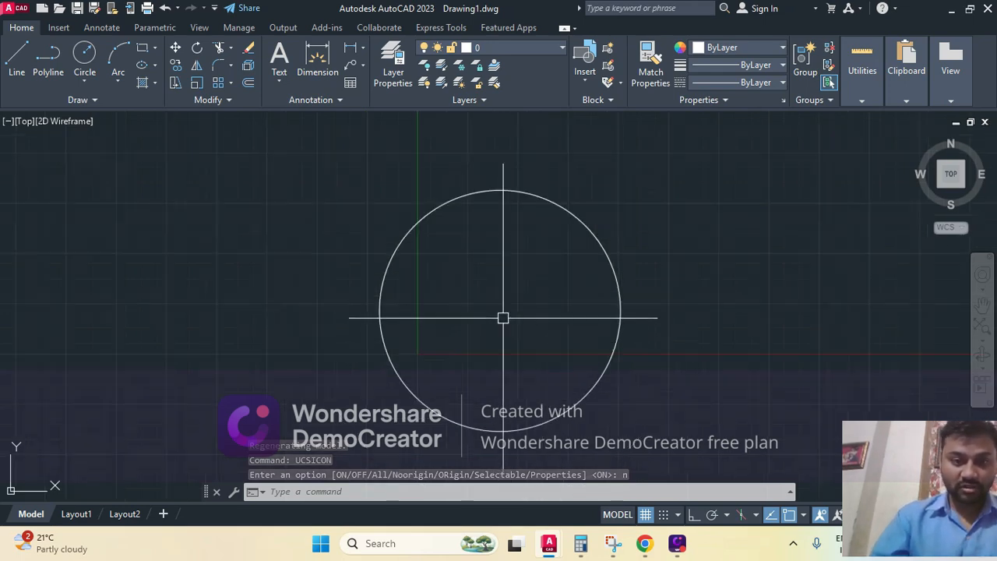
scroll(503, 322, up, 2)
middle_drag(503, 324, 419, 294)
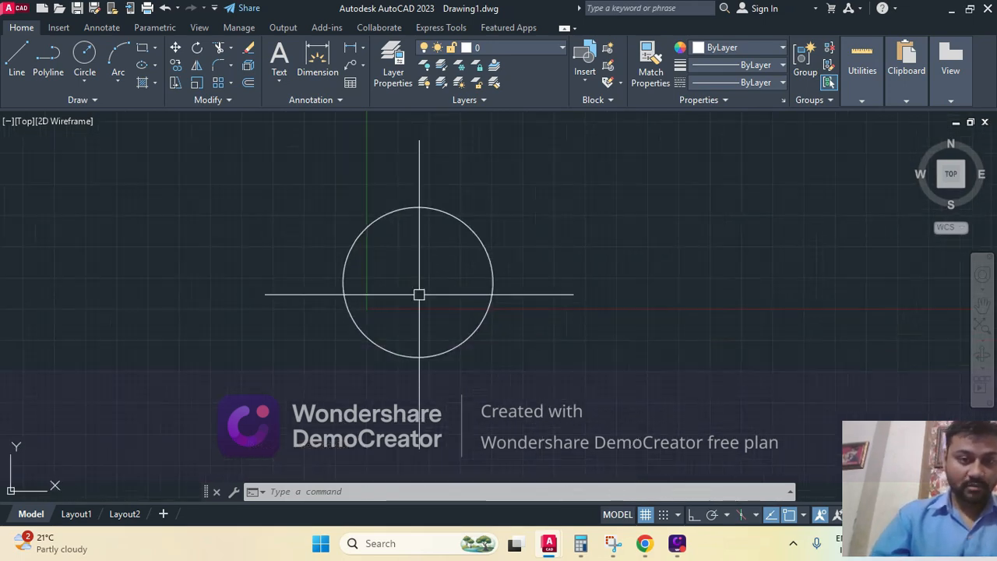
click(388, 289)
click(282, 341)
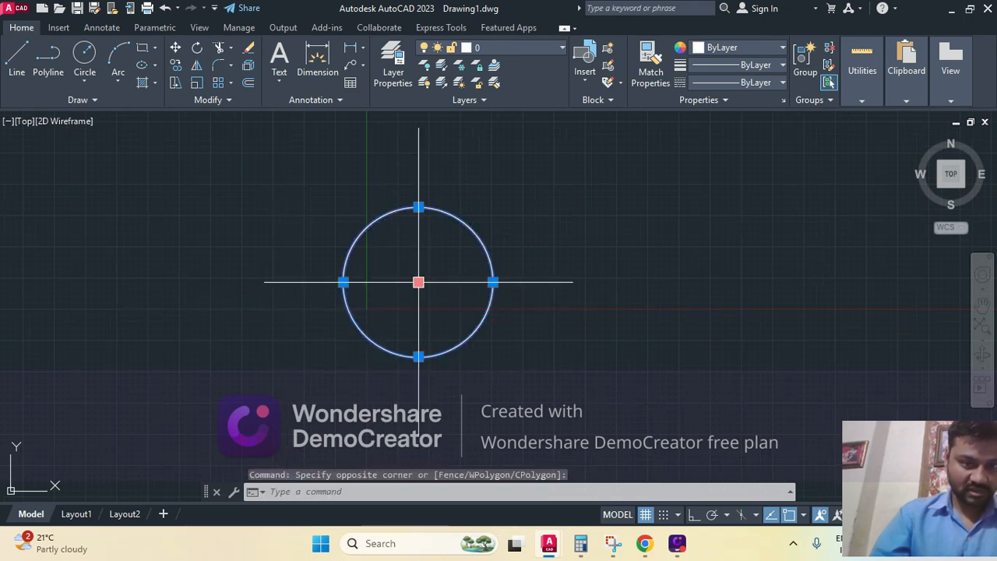
click(418, 281)
key(Escape)
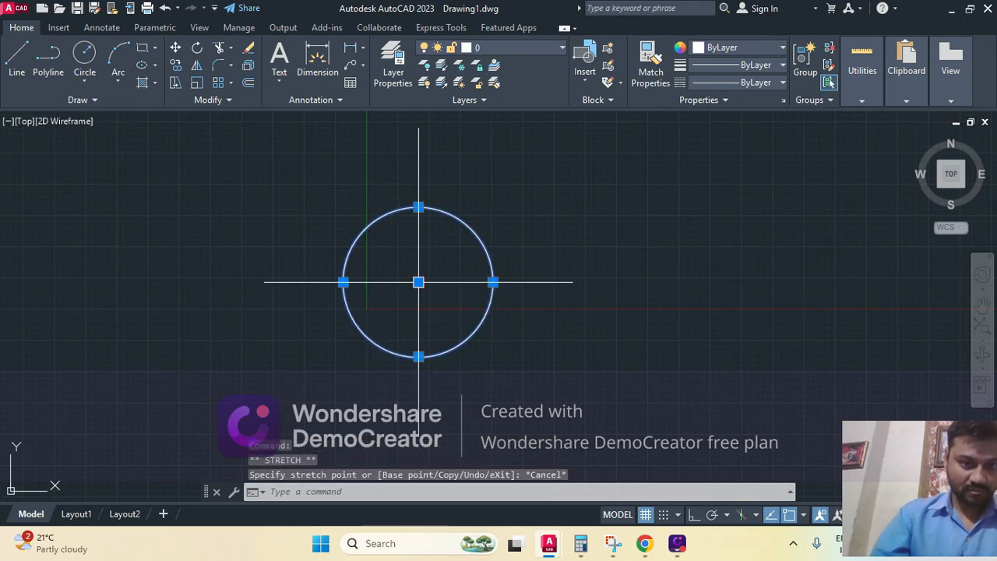
right_click(419, 282)
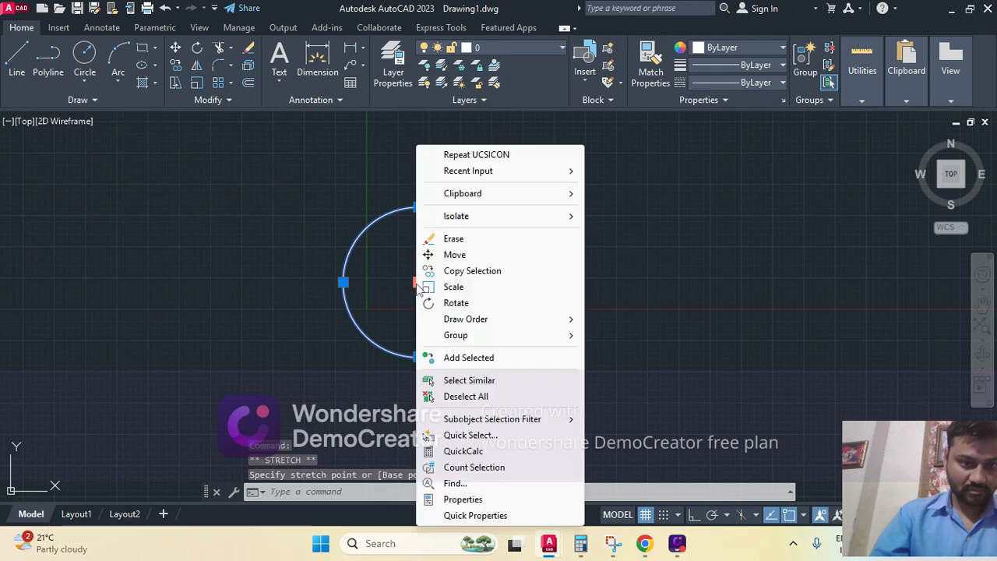
click(465, 501)
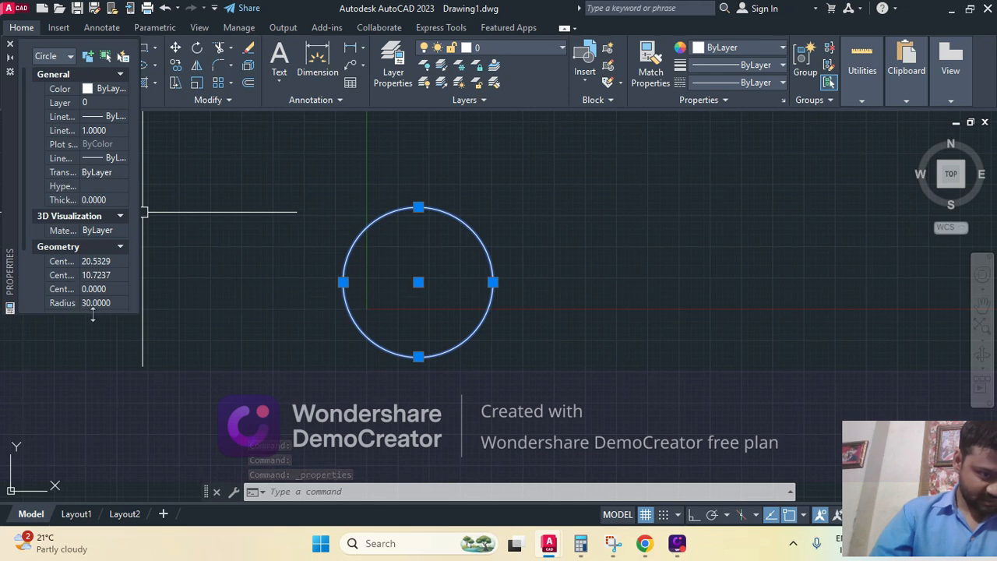
key(Escape)
key(Escape)
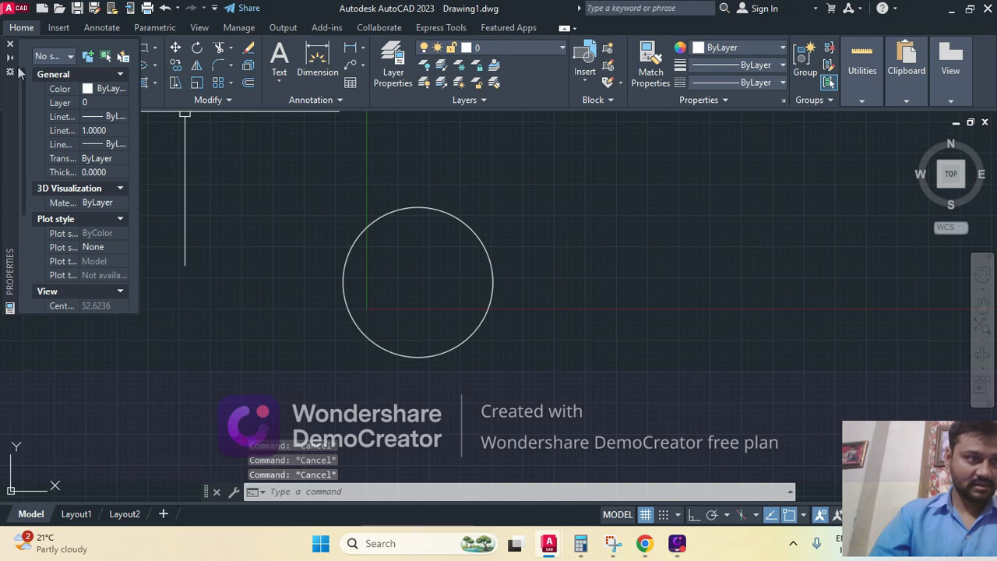
click(10, 45)
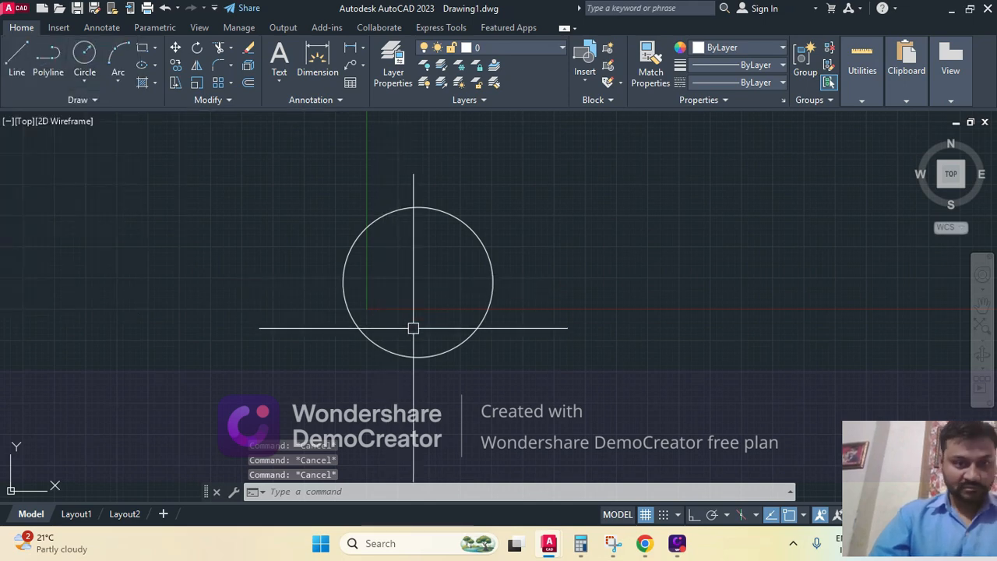
click(373, 316)
click(303, 304)
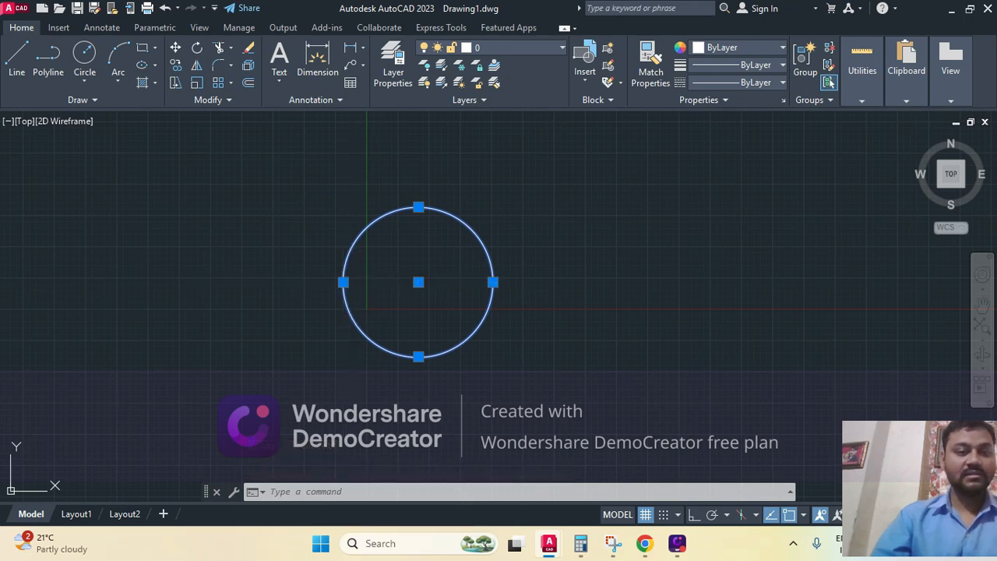
key(Escape)
key(Escape)
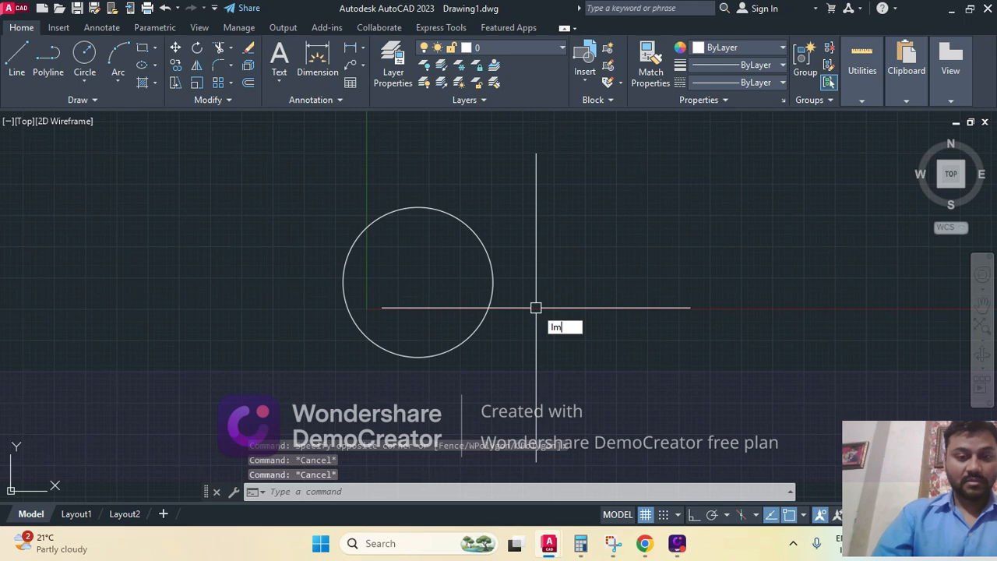
key(Escape)
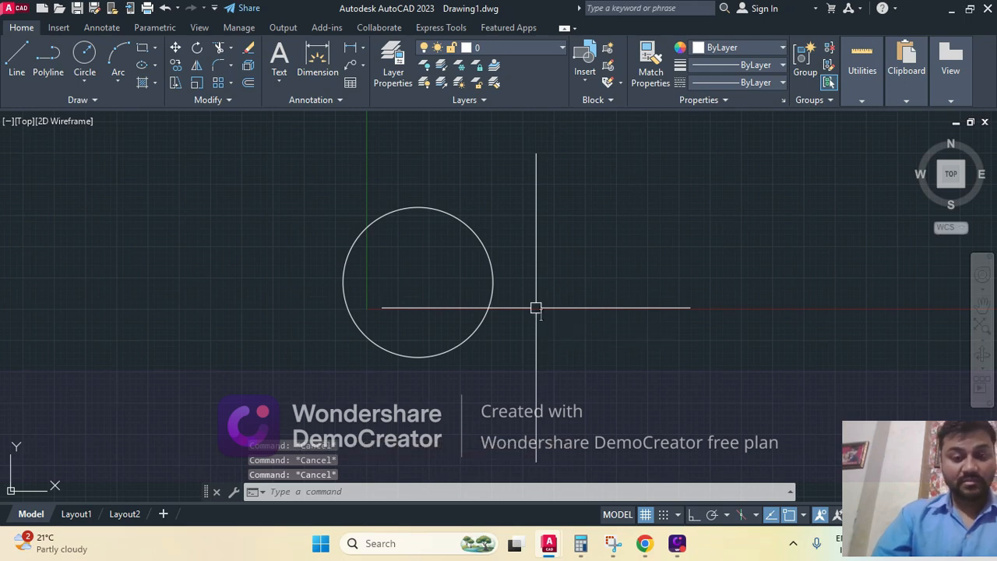
Start the Line command in Drawing1.dwg and return to the reference drawing pd.dwg to read the plate's dimensions.
text(l)
key(Return)
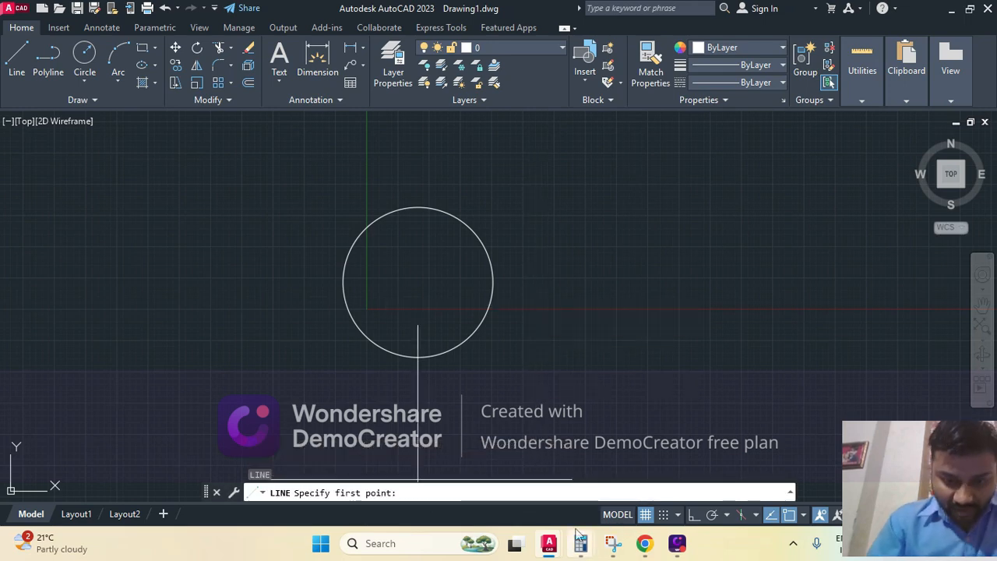
mouse_move(556, 549)
click(470, 458)
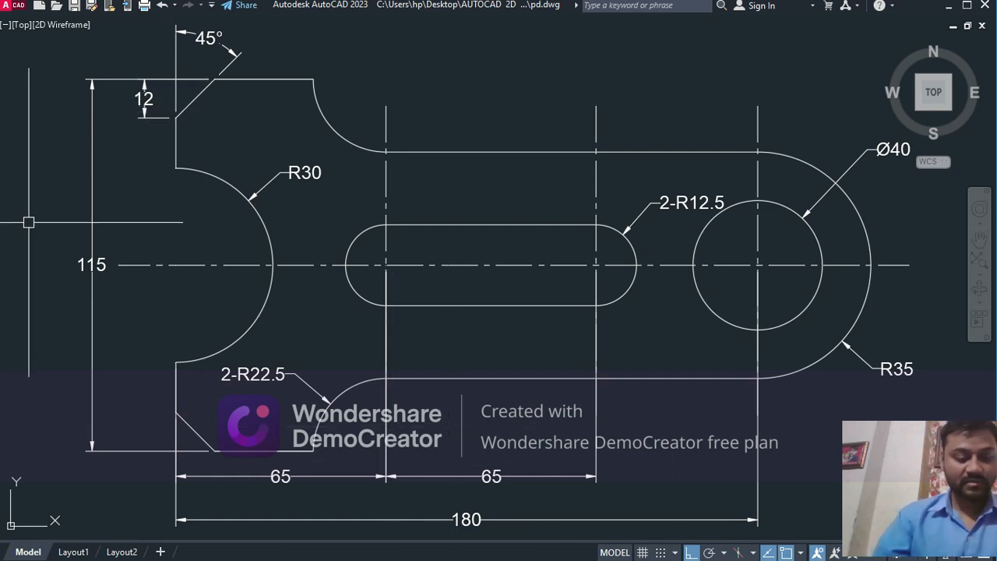
text(ca)
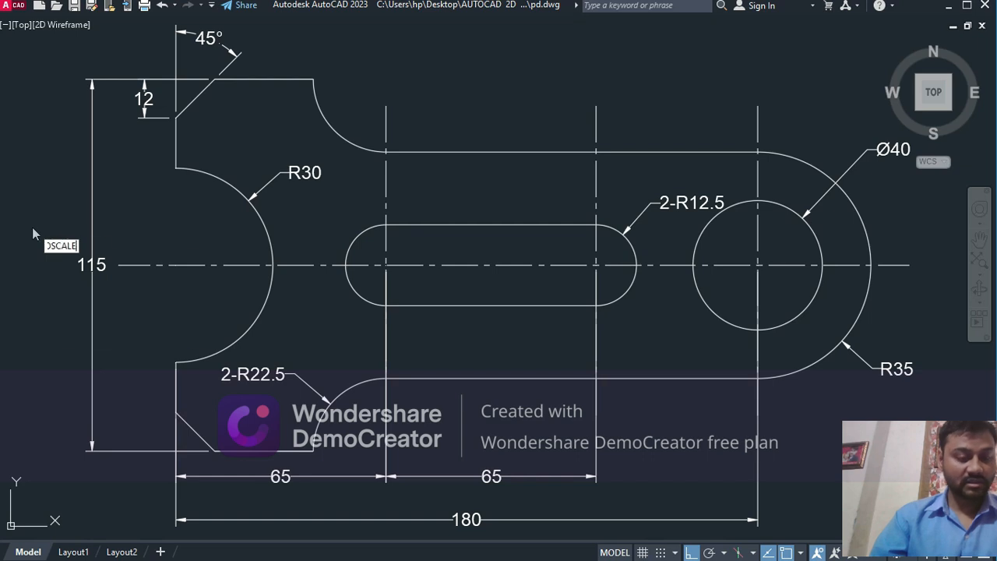
text(nnoscale)
key(Return)
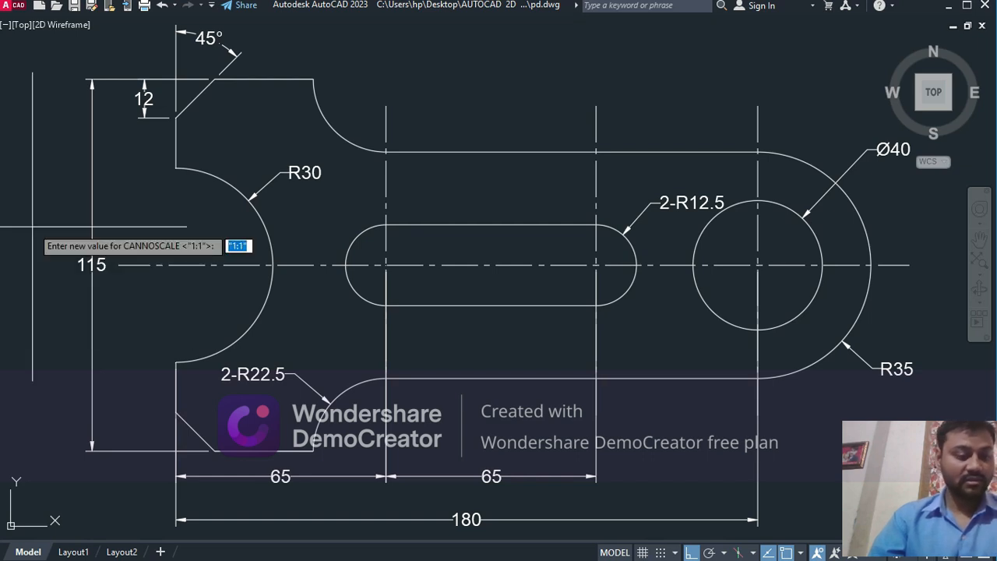
key(Return)
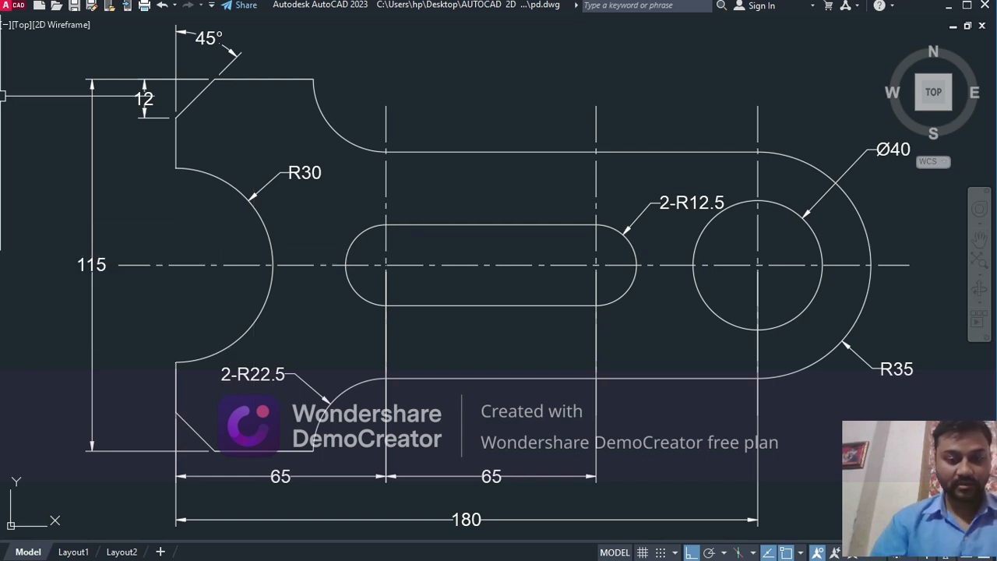
Switch to Calculator, compute 115 minus 60, halve the result, subtract 12, and minimize the calculator.
key(super+d)
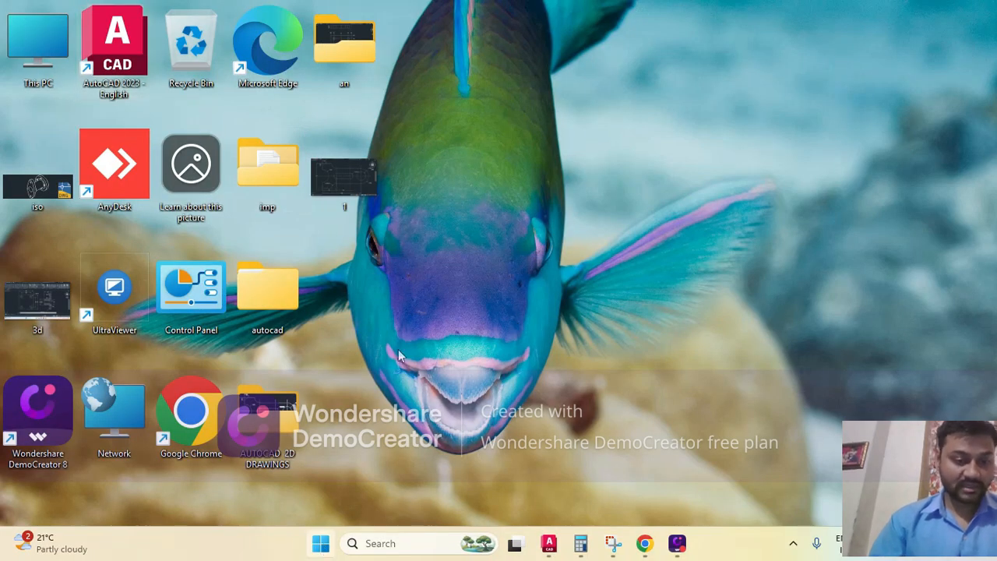
key(super)
text(ca)
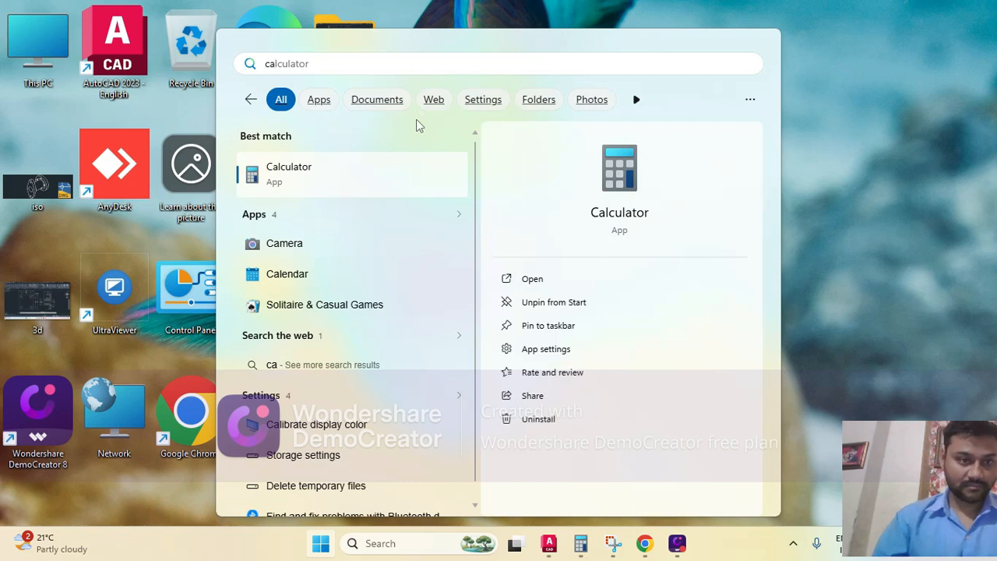
key(Return)
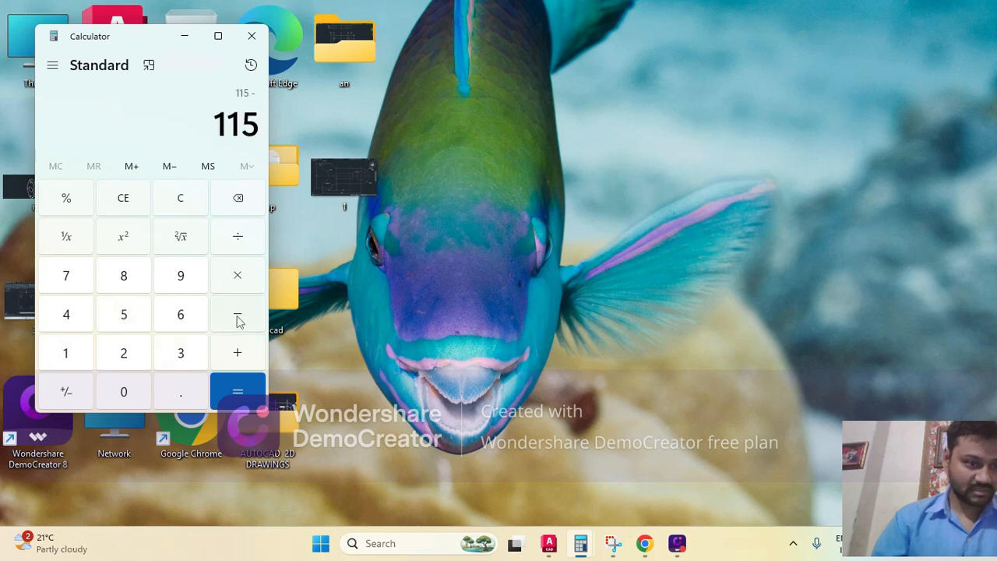
click(130, 391)
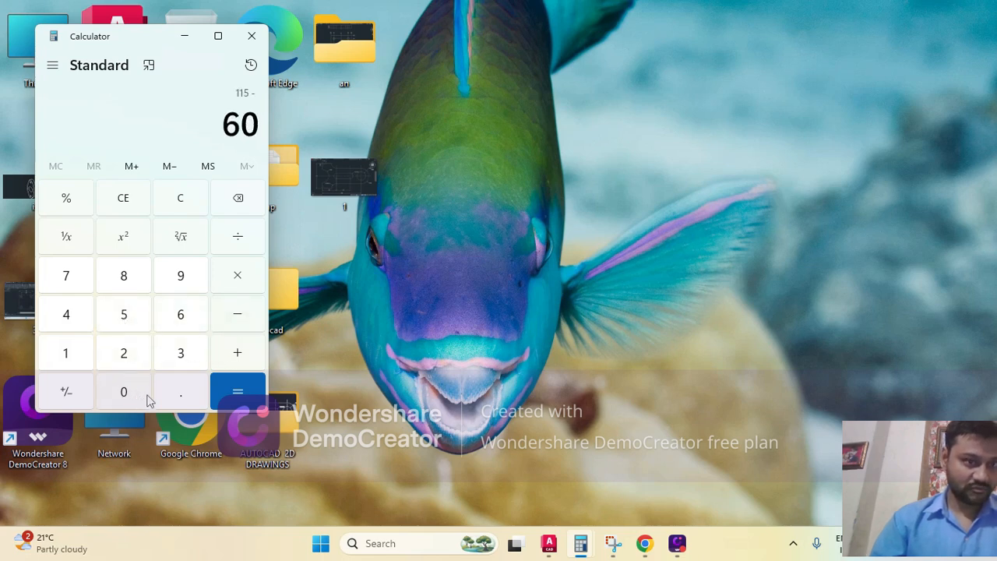
click(233, 398)
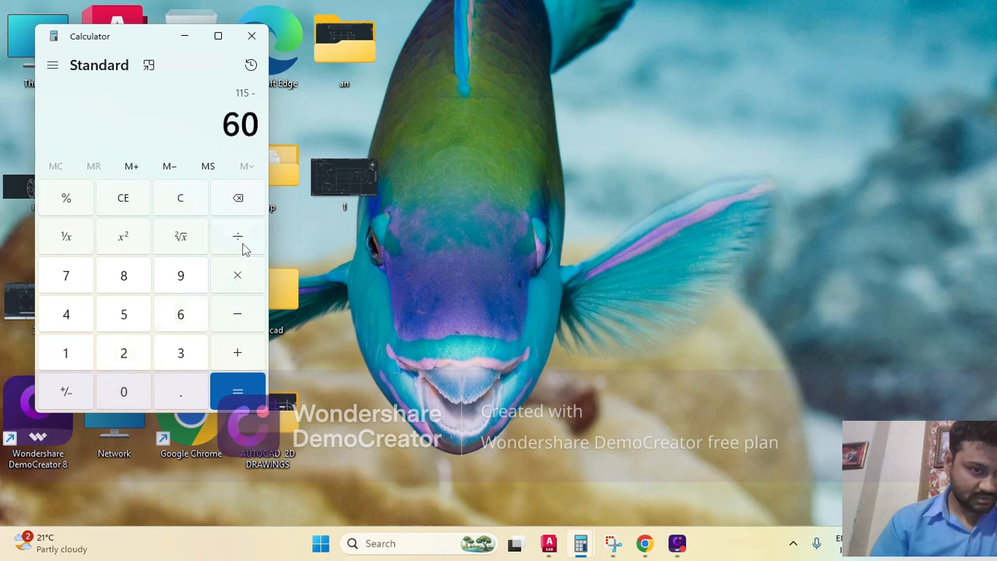
click(238, 390)
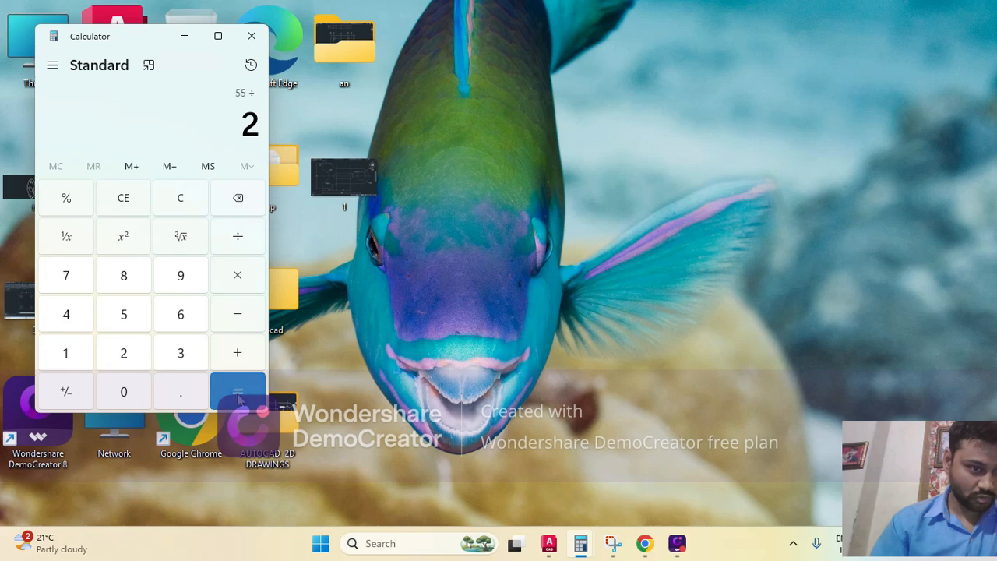
click(241, 377)
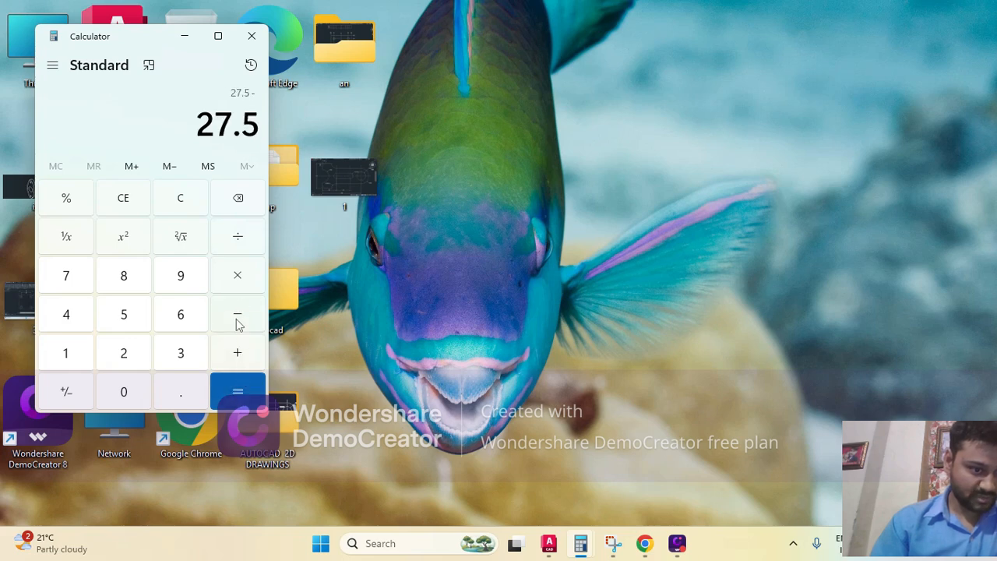
click(226, 390)
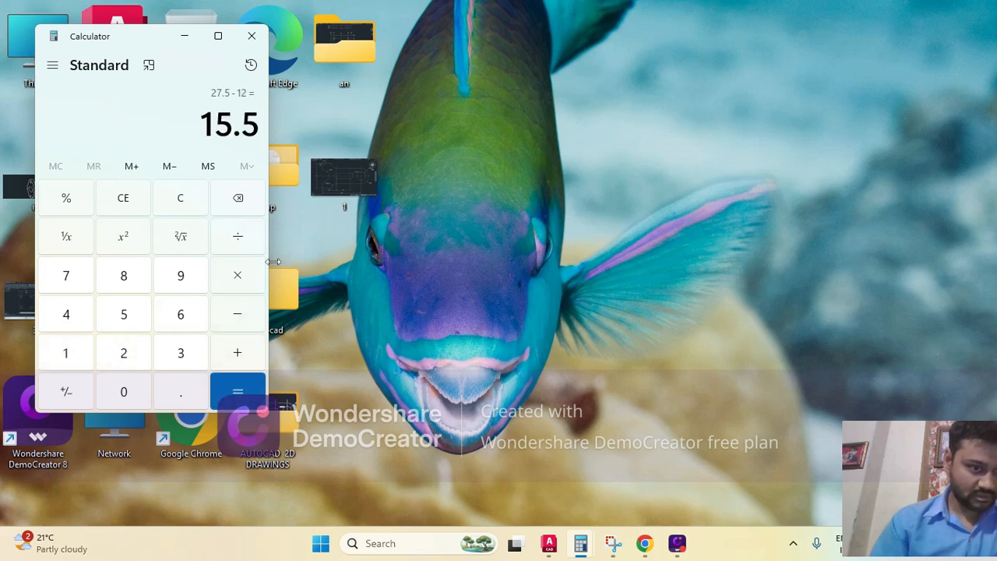
click(183, 39)
mouse_move(602, 550)
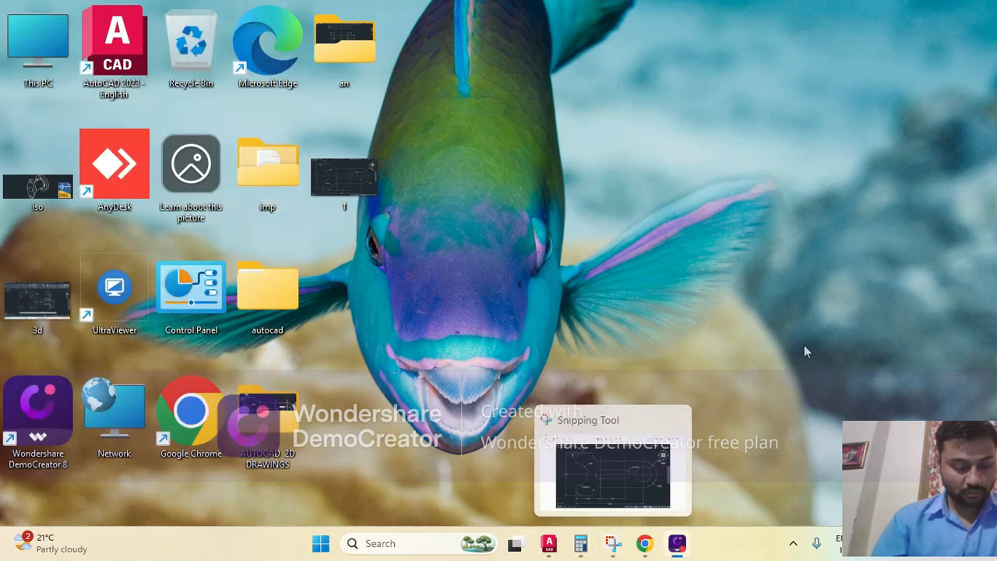
Review the plate's left-edge dimensions in the reference drawing pd.dwg and check the stored Calculator results.
mouse_move(549, 545)
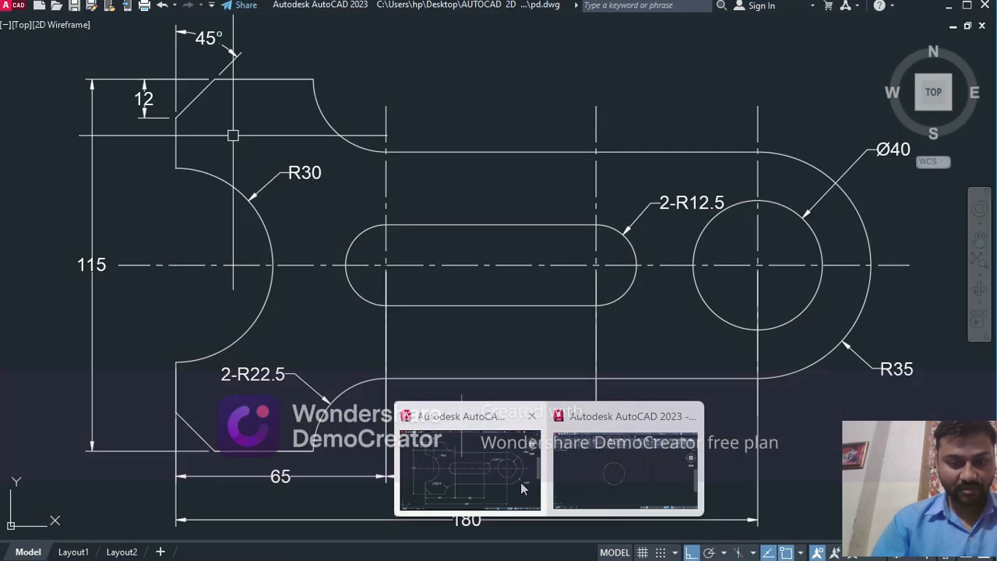
click(520, 482)
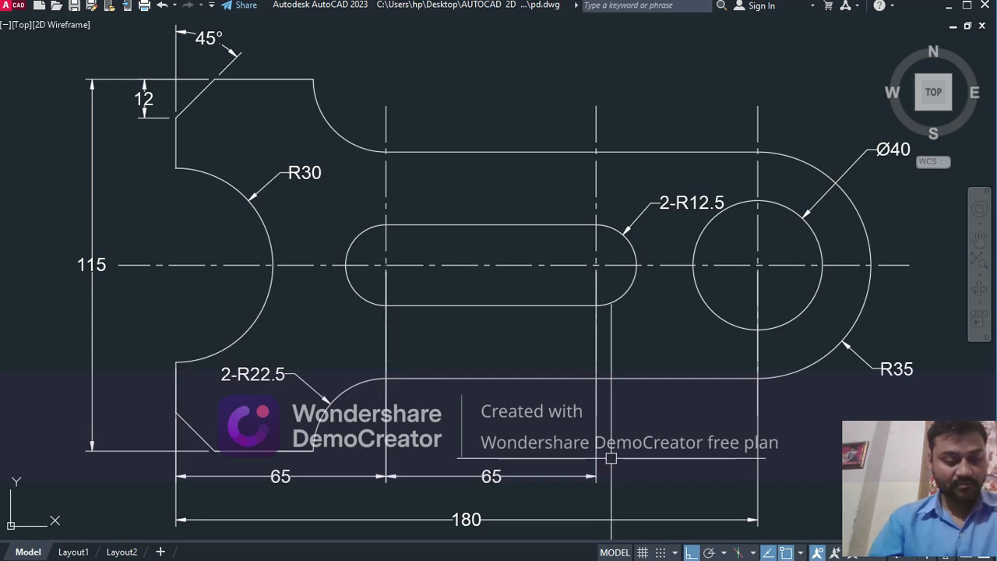
key(super+d)
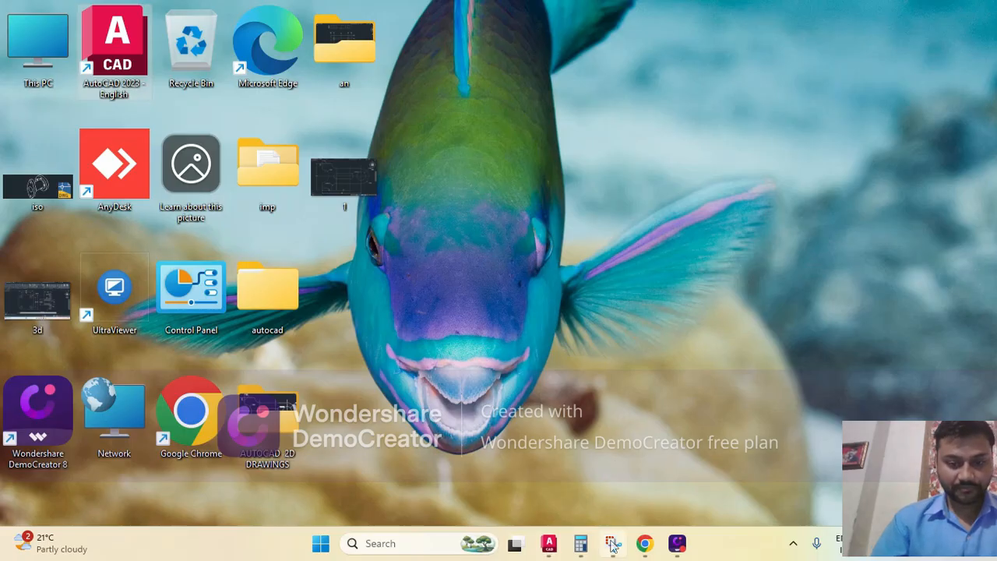
mouse_move(649, 548)
mouse_move(577, 549)
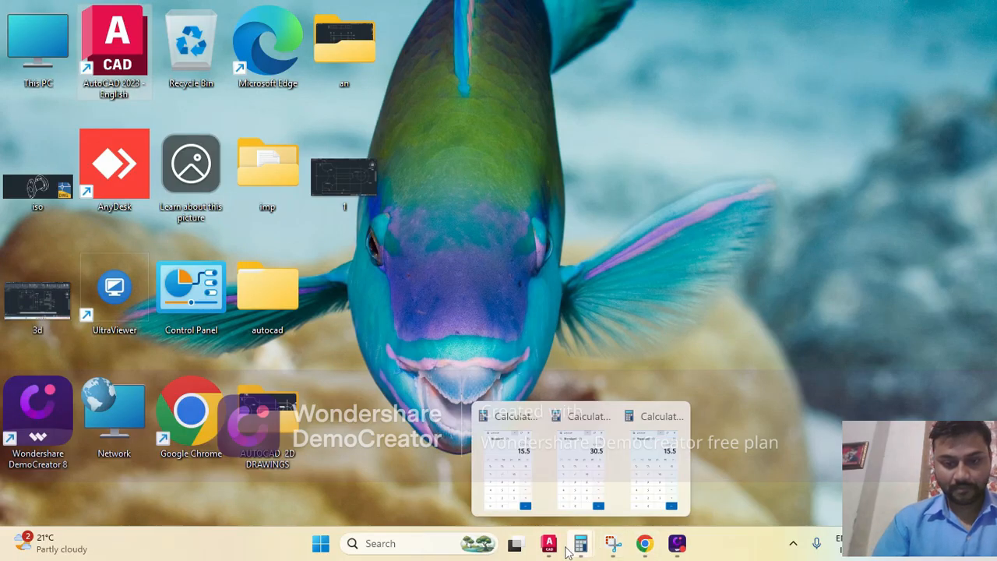
click(635, 491)
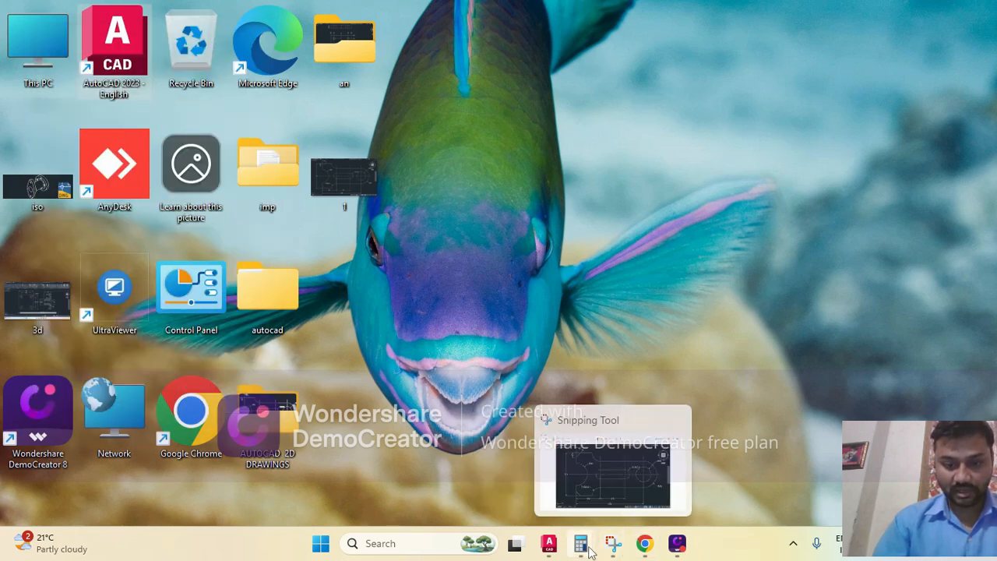
Switch to Drawing1.dwg and, with Ortho on, draw a 15.5 vertical line upward from the circle's top quadrant.
mouse_move(552, 547)
click(594, 508)
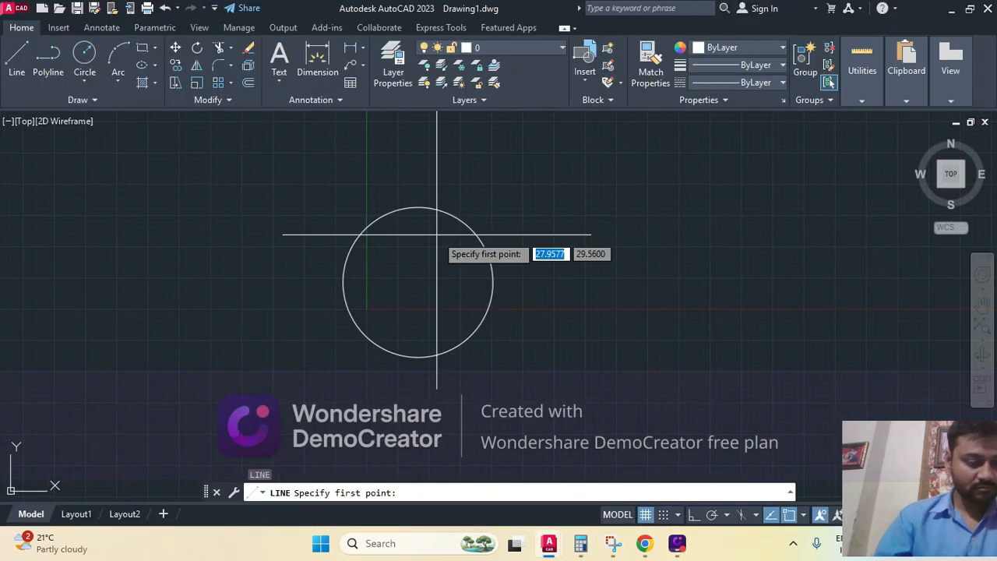
key(Escape)
key(Escape)
text(l)
key(Return)
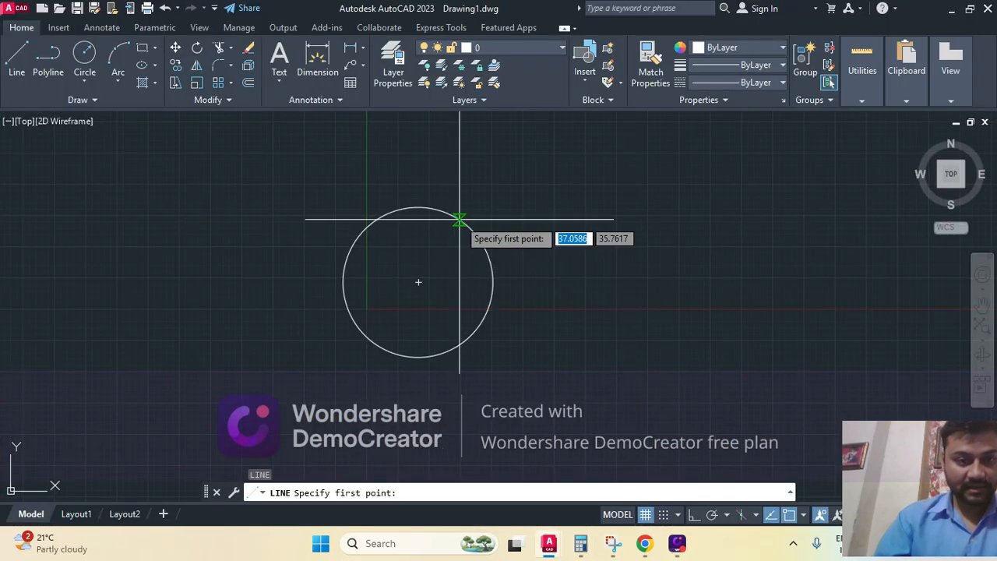
click(419, 207)
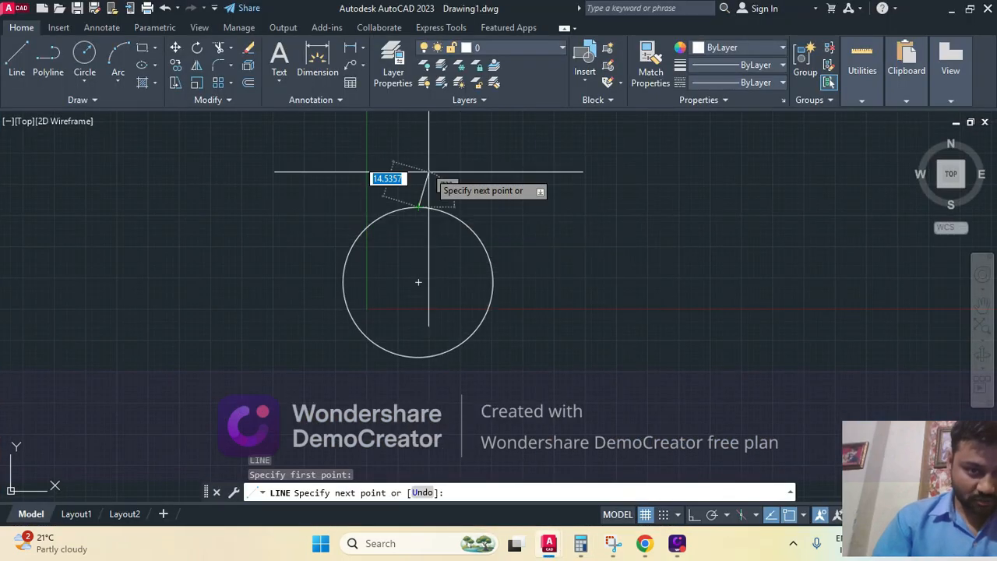
click(693, 515)
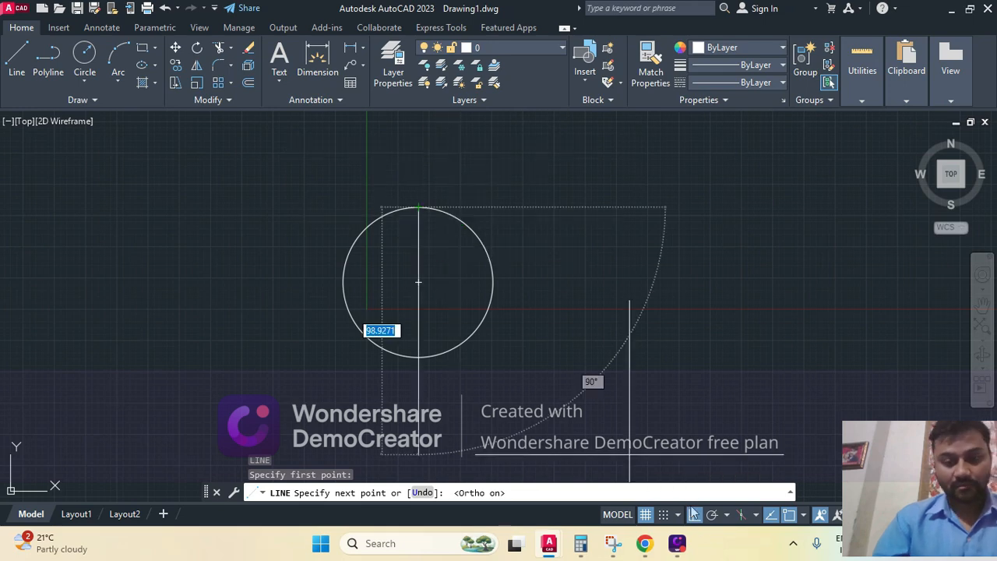
mouse_move(586, 547)
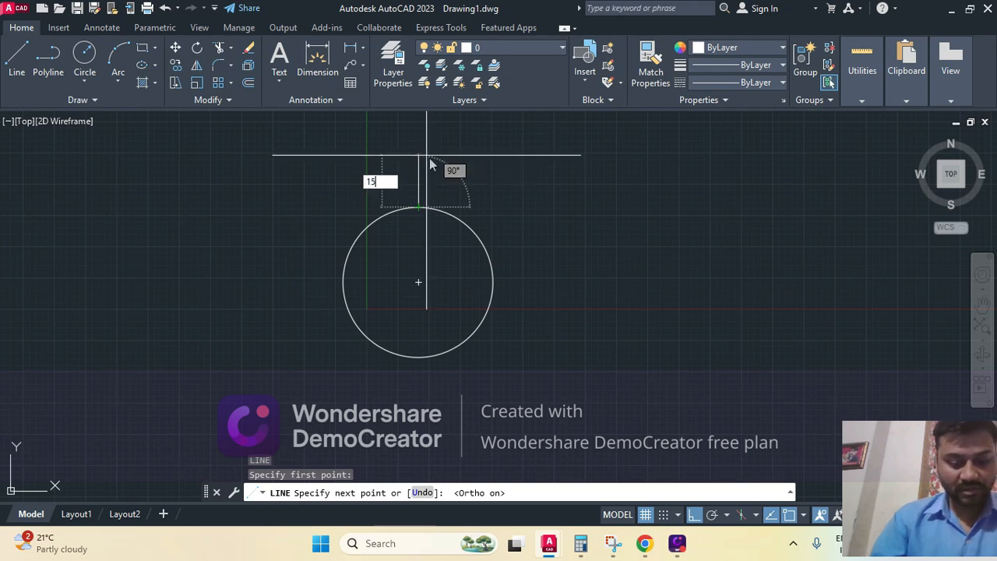
text(15.5)
key(Return)
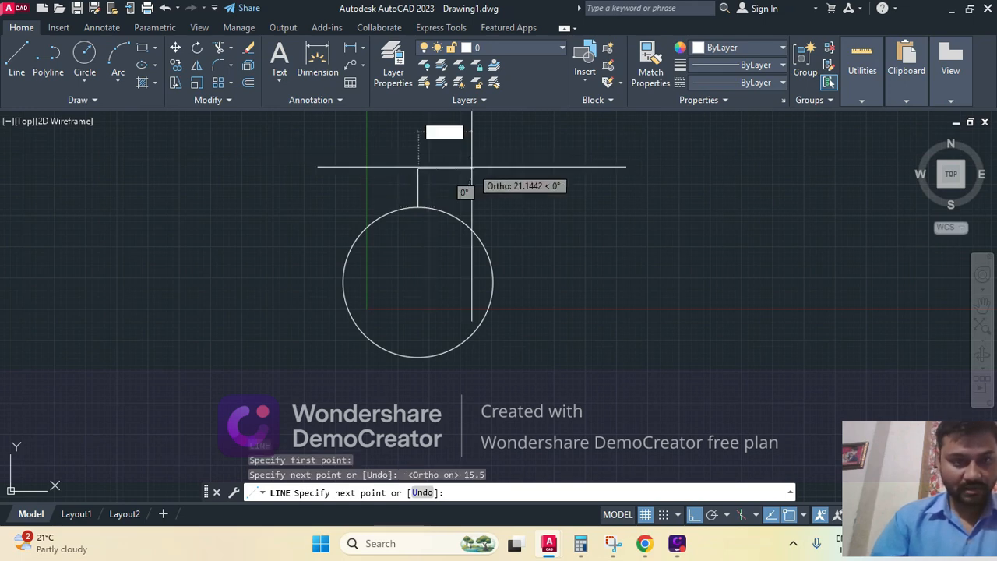
middle_drag(449, 171, 454, 214)
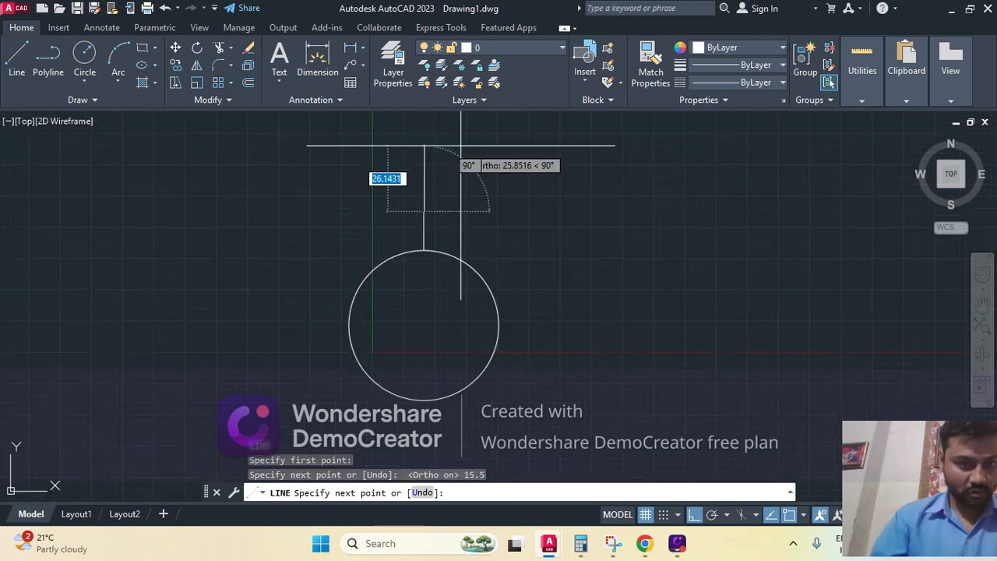
key(Escape)
Draw connected lines from the vertical line's upper end, 12 straight up and 12 horizontally to the right.
key(Return)
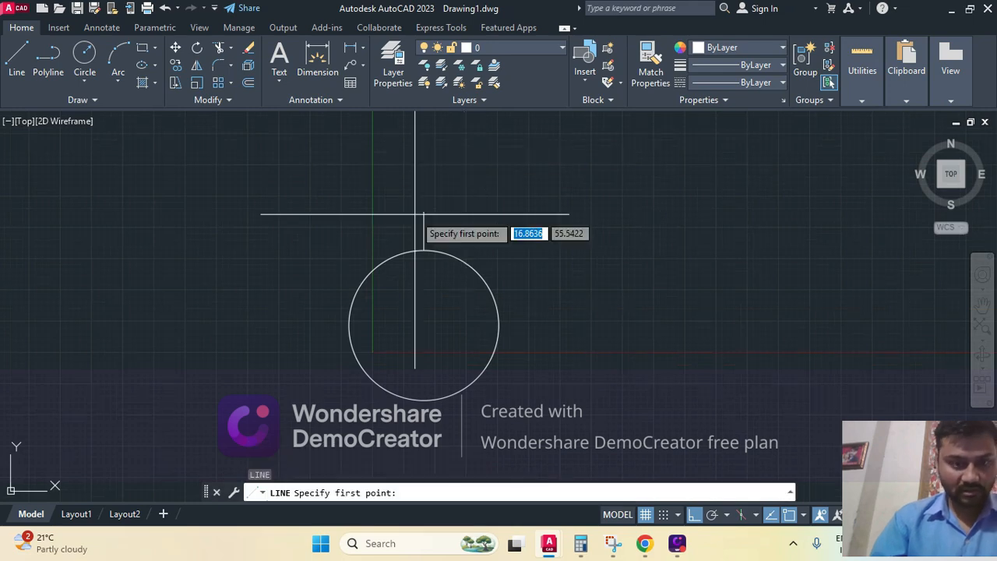
click(424, 212)
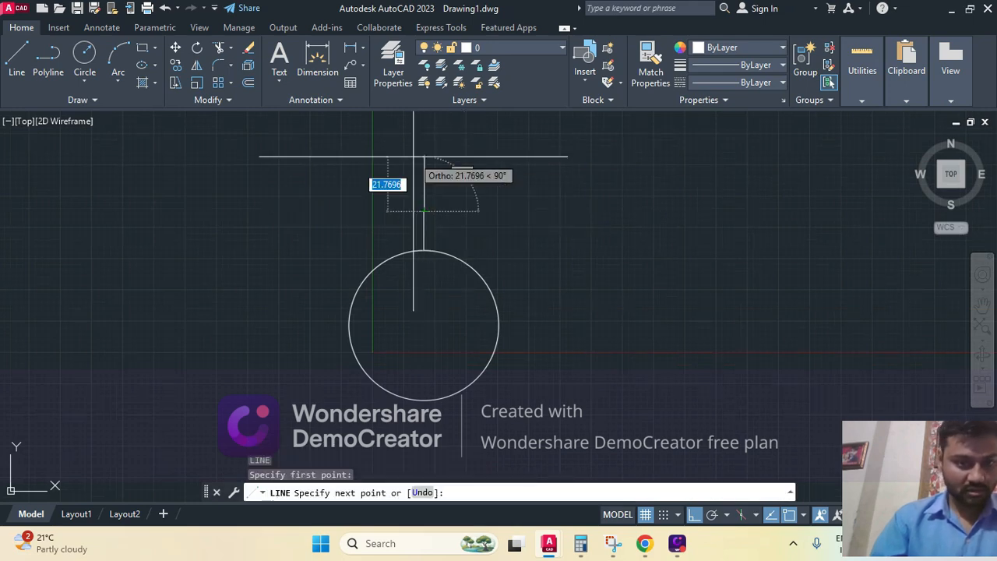
text(12)
key(Return)
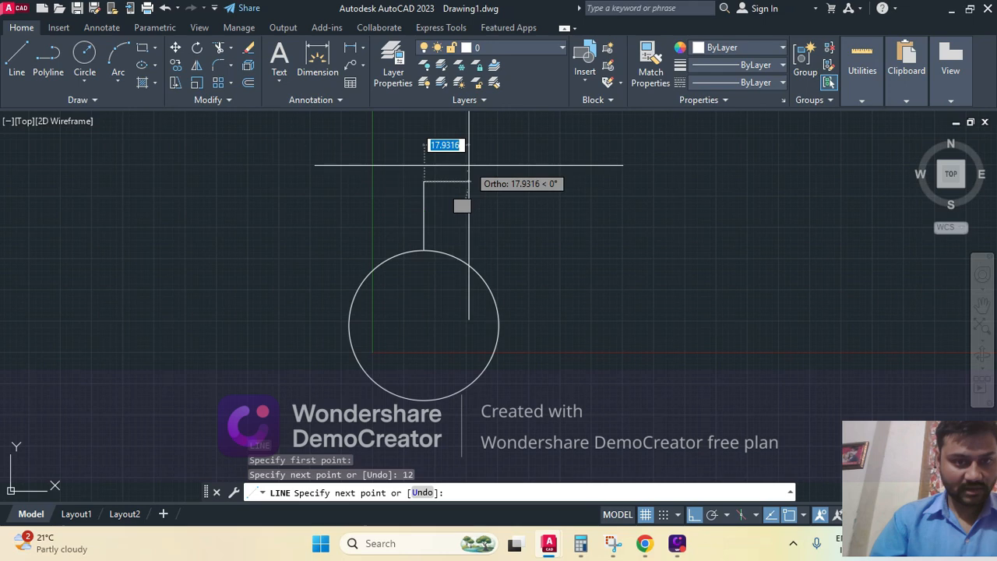
text(12)
key(Return)
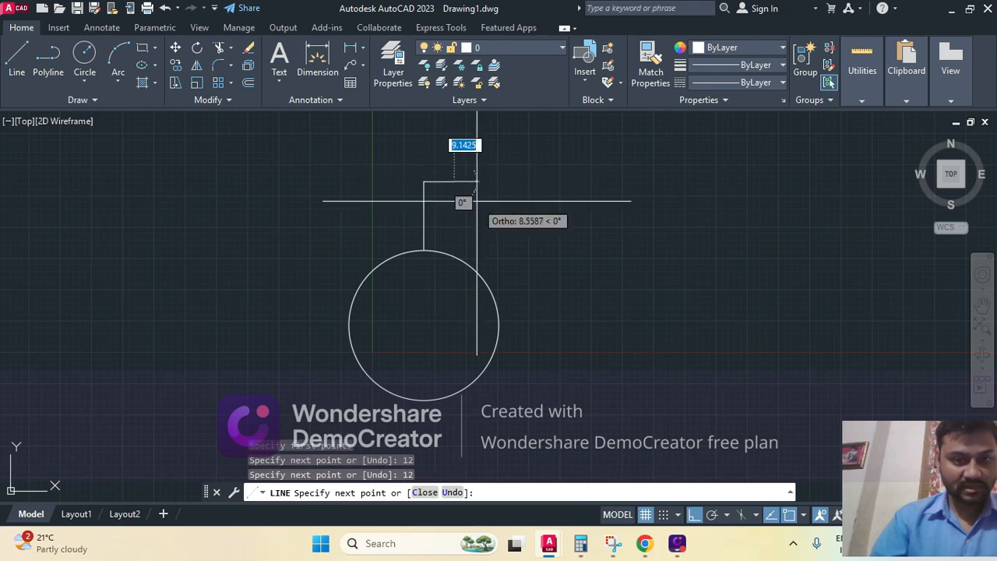
key(Return)
middle_drag(469, 234, 483, 173)
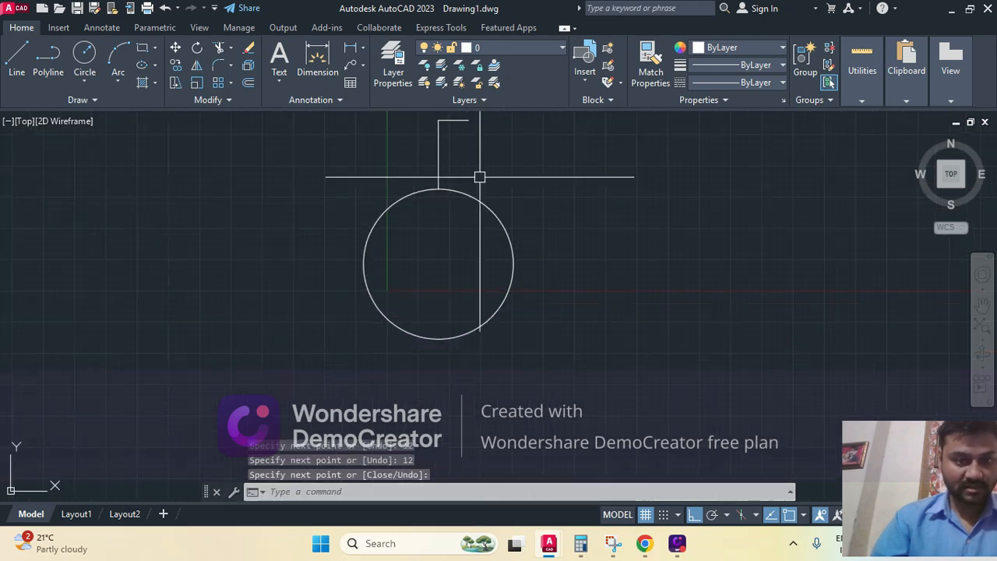
middle_drag(478, 217, 457, 256)
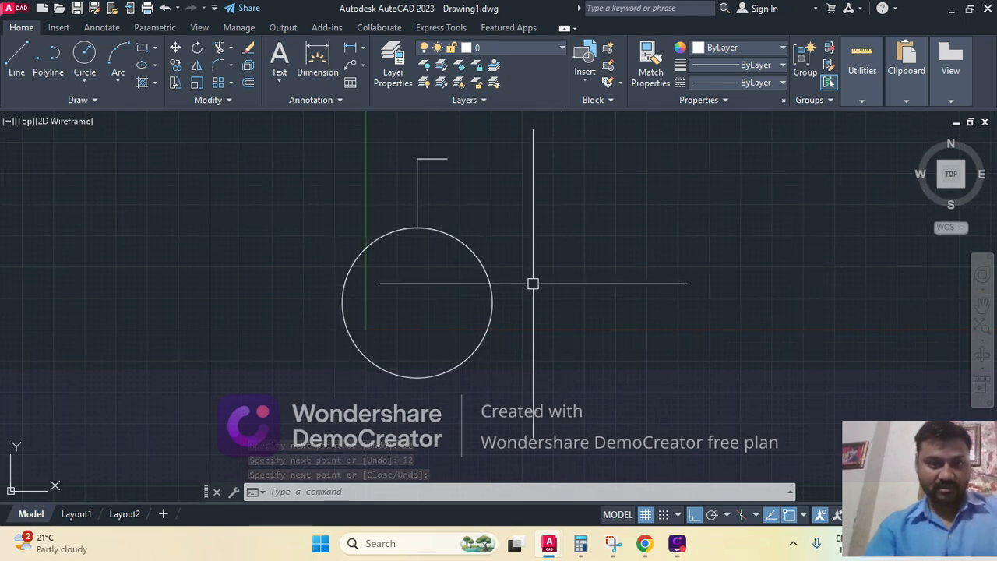
key(Escape)
key(Escape)
middle_drag(462, 270, 443, 289)
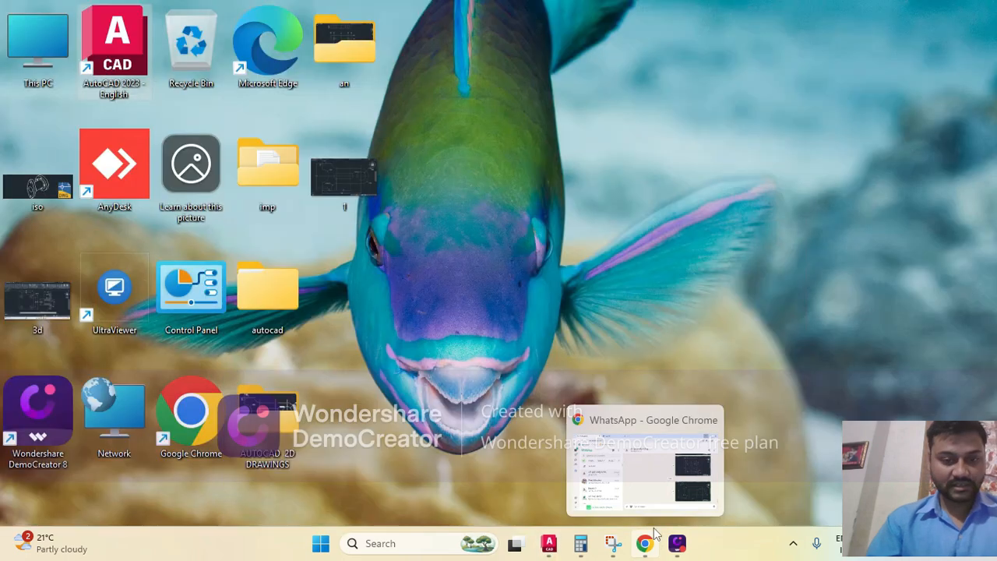
Return to the reference drawing pd.dwg and read the dimensions that define the plate's upper horizontal edge.
click(645, 467)
click(645, 542)
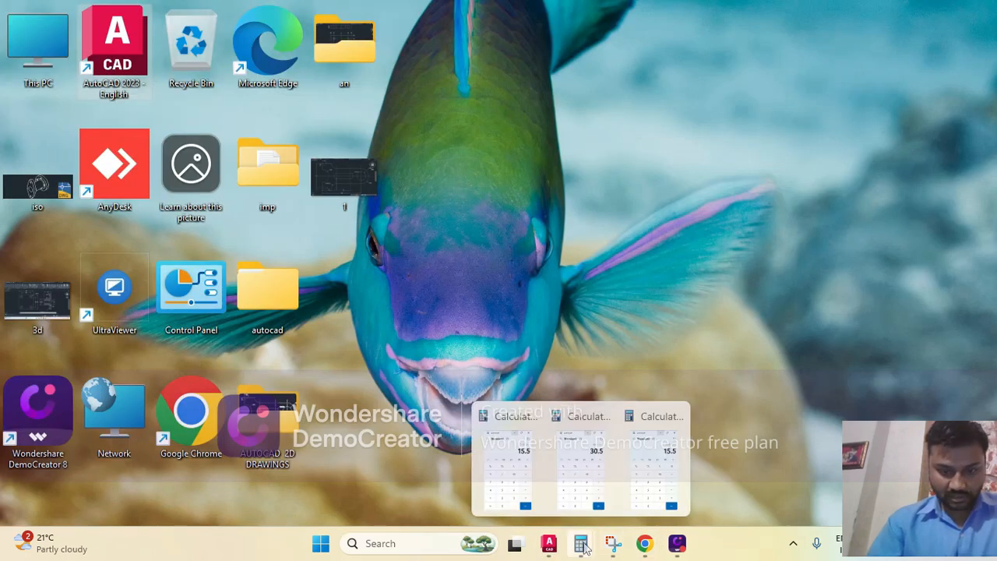
mouse_move(549, 543)
click(518, 485)
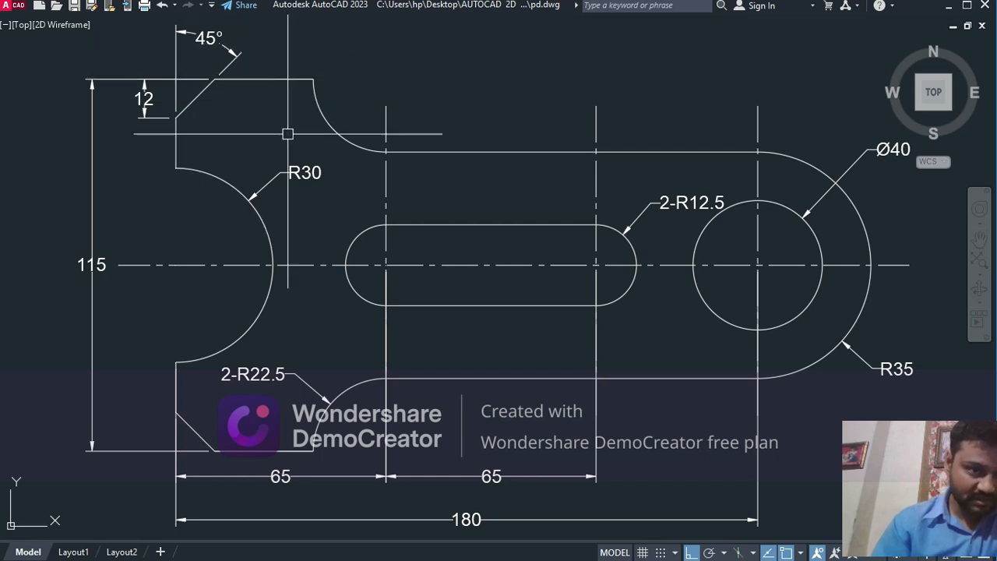
middle_drag(282, 164, 264, 203)
click(303, 155)
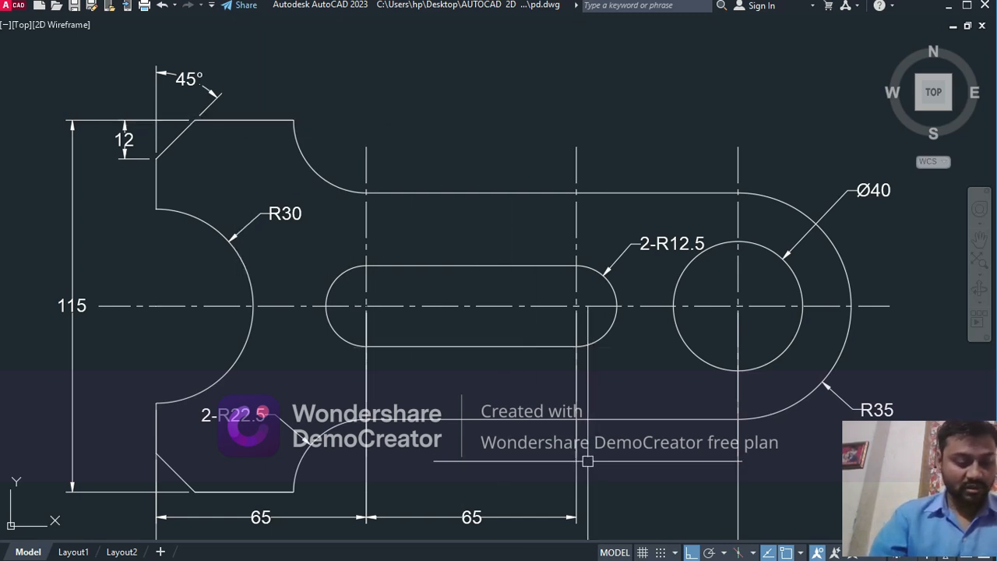
Subtract 12 from 42.5 in Calculator, minimize it, and return to Drawing1.dwg with no command active.
key(super+d)
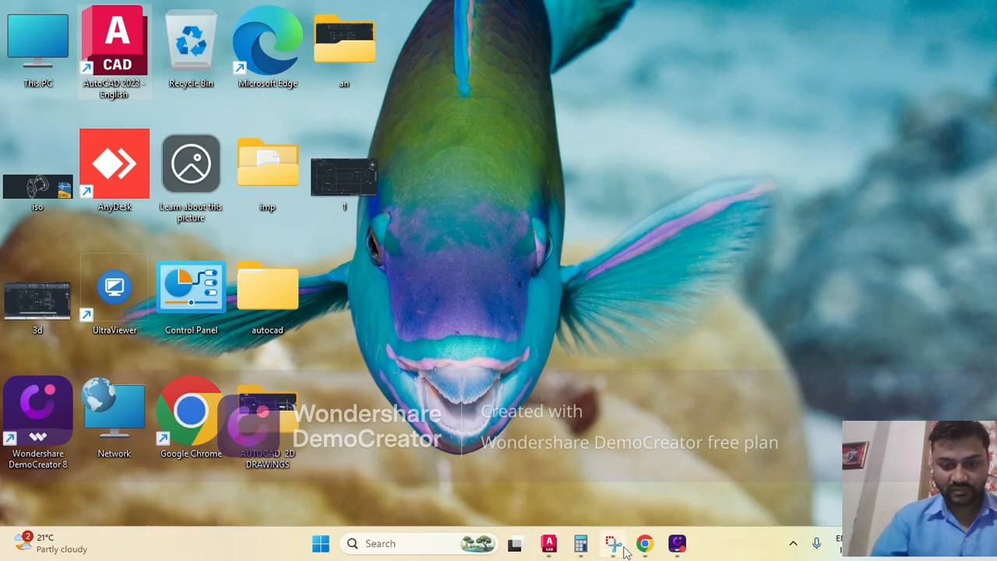
click(628, 471)
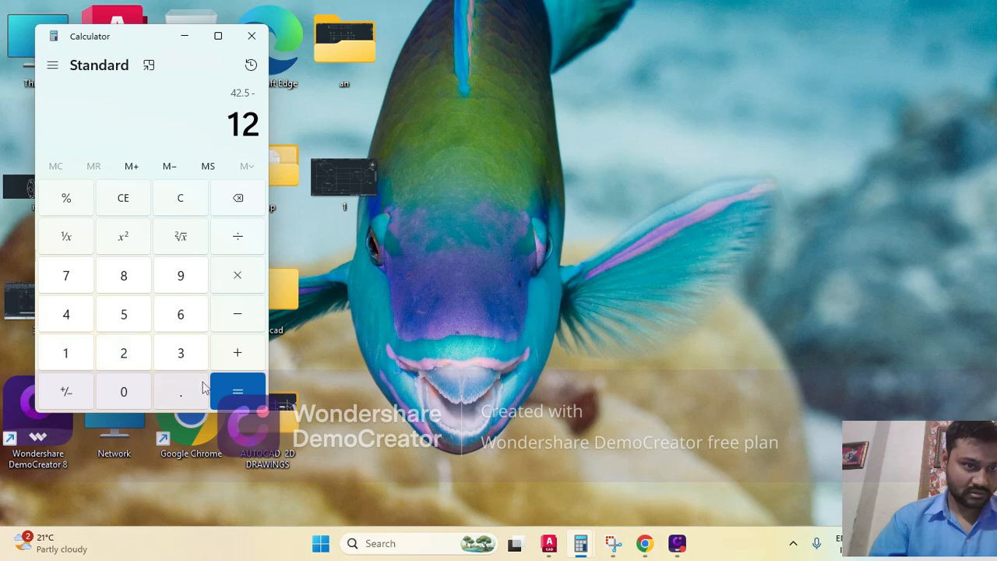
click(183, 37)
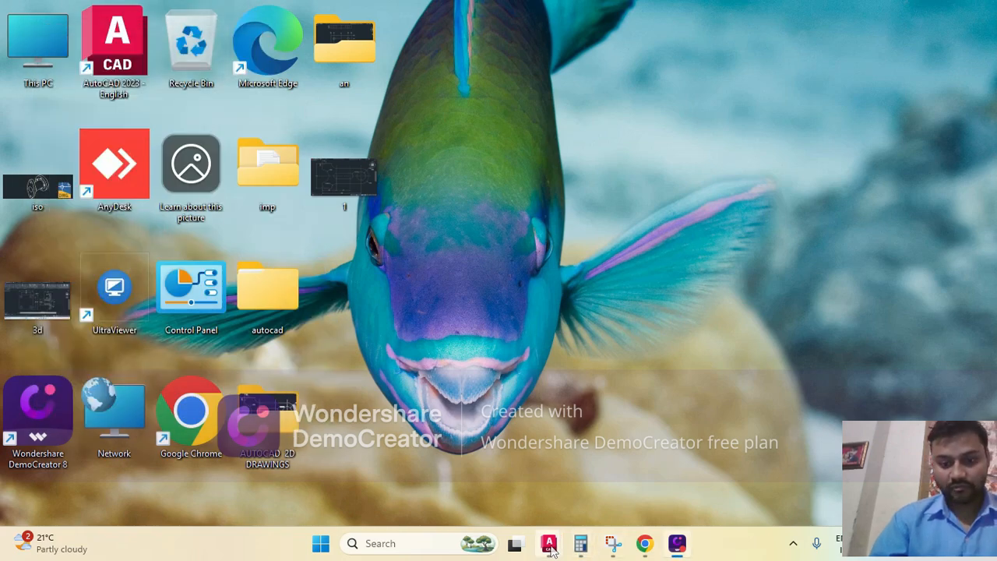
mouse_move(550, 548)
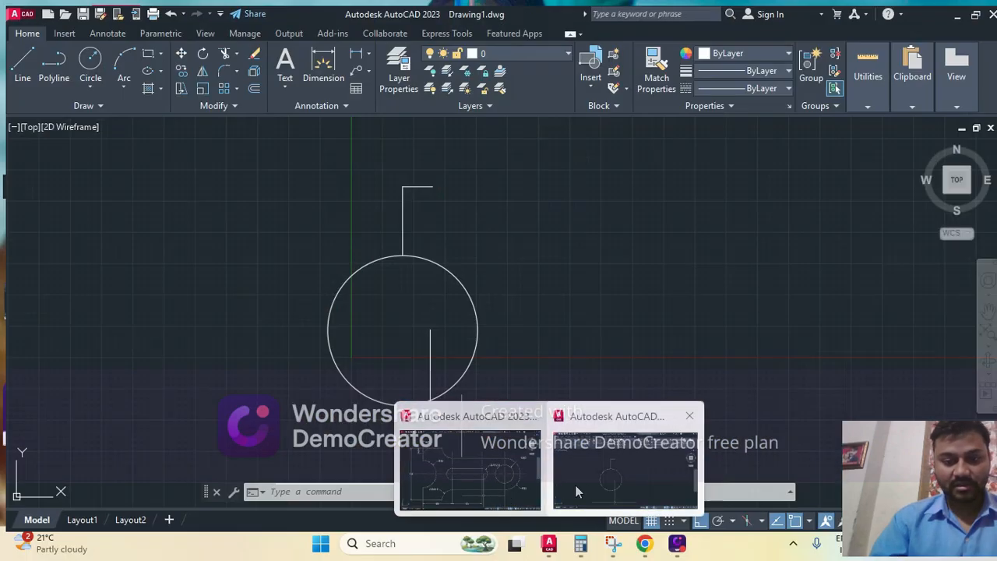
click(575, 485)
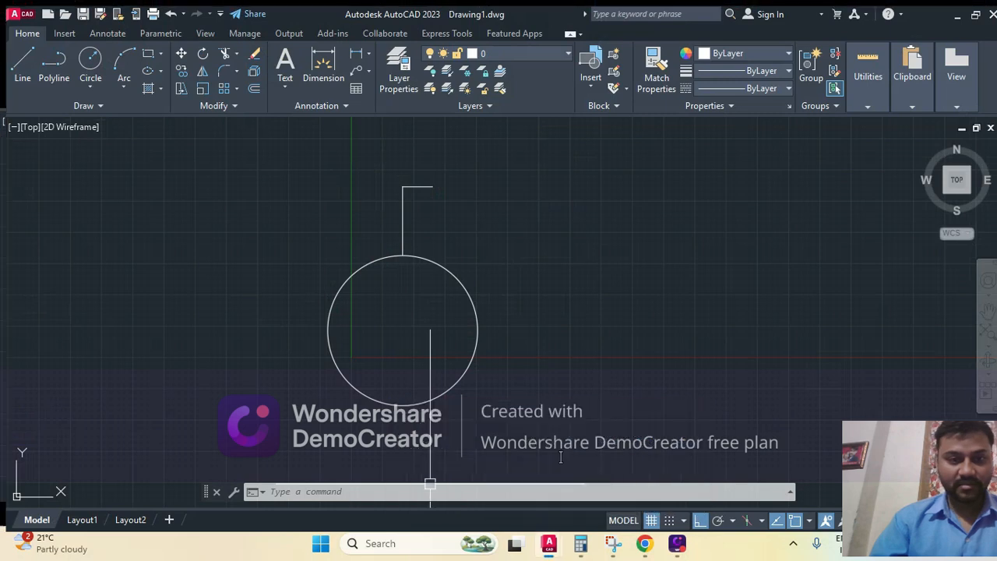
key(Escape)
key(Escape)
key(Escape)
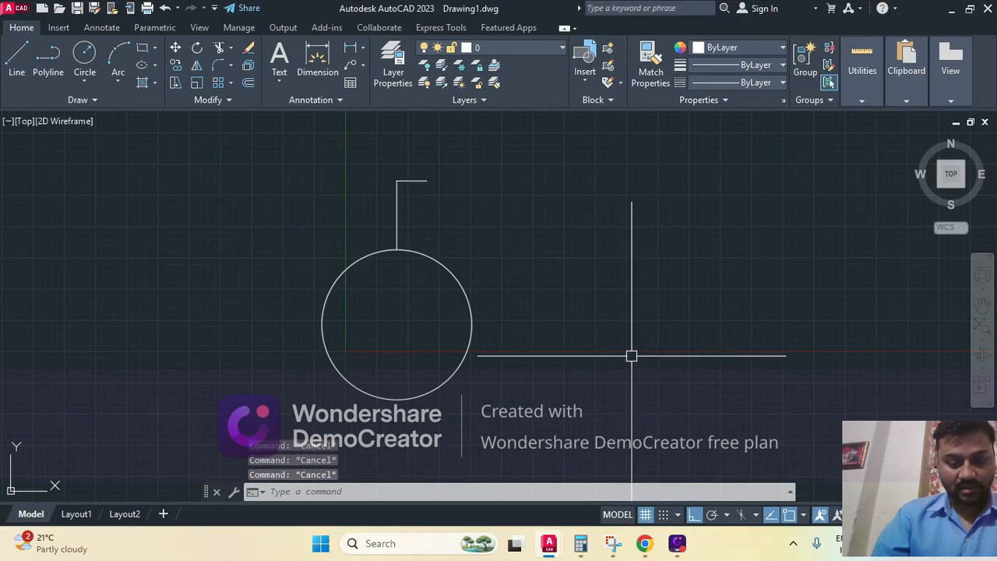
text(l)
key(Return)
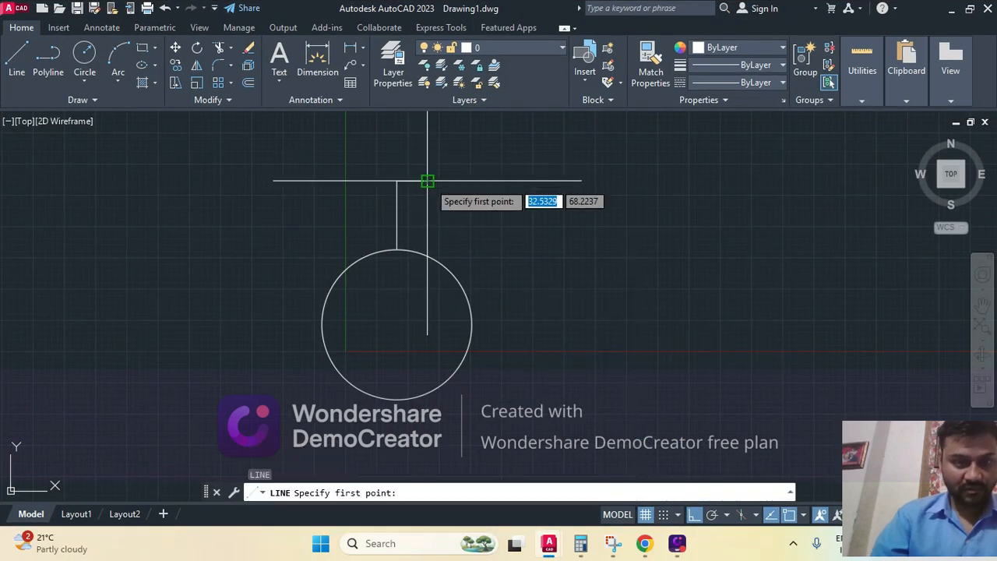
click(427, 180)
click(426, 181)
key(Escape)
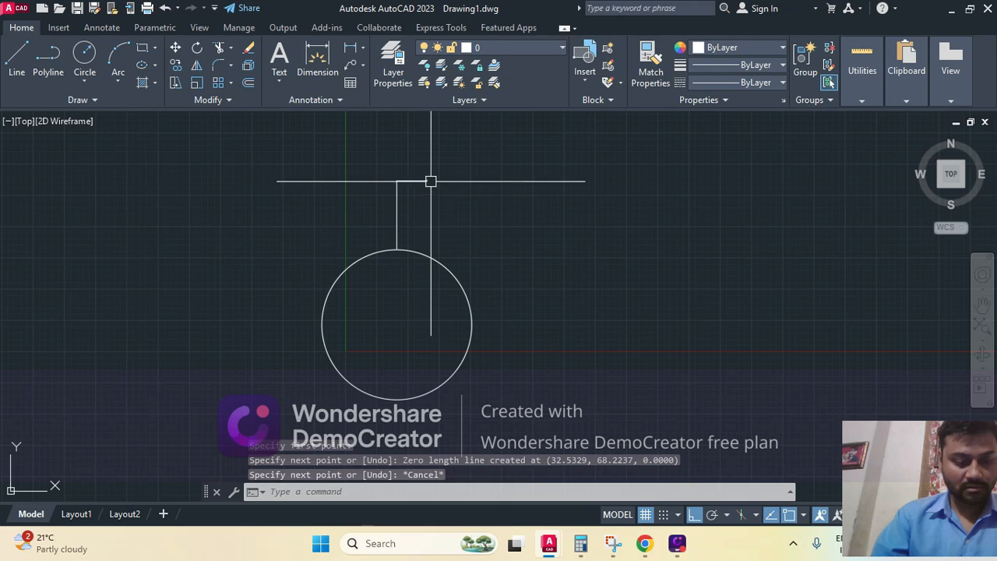
Draw a 30.5 horizontal line rightward from the end of the 12 horizontal line, and erase that 12 line.
text(l)
key(Return)
click(427, 180)
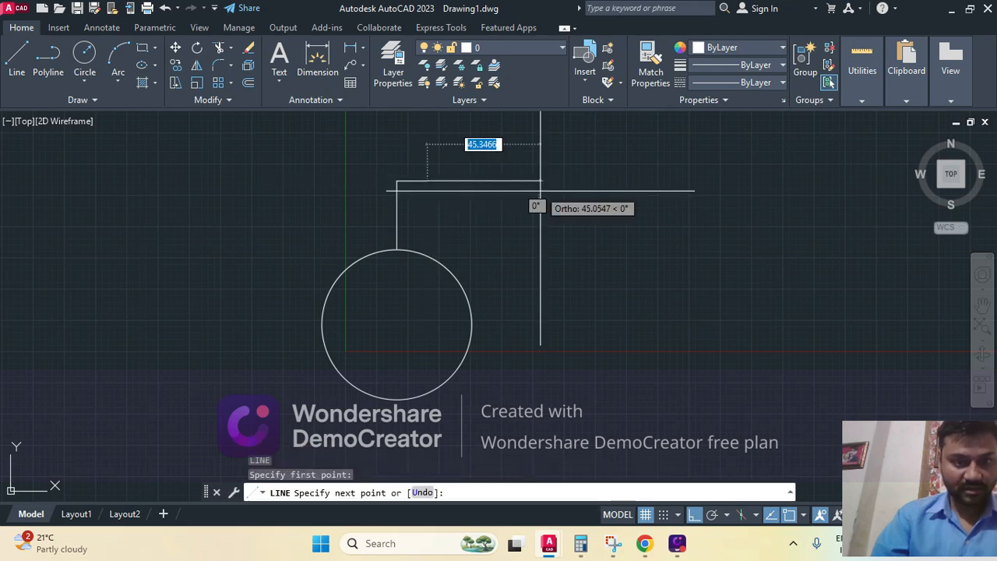
key(BackSpace)
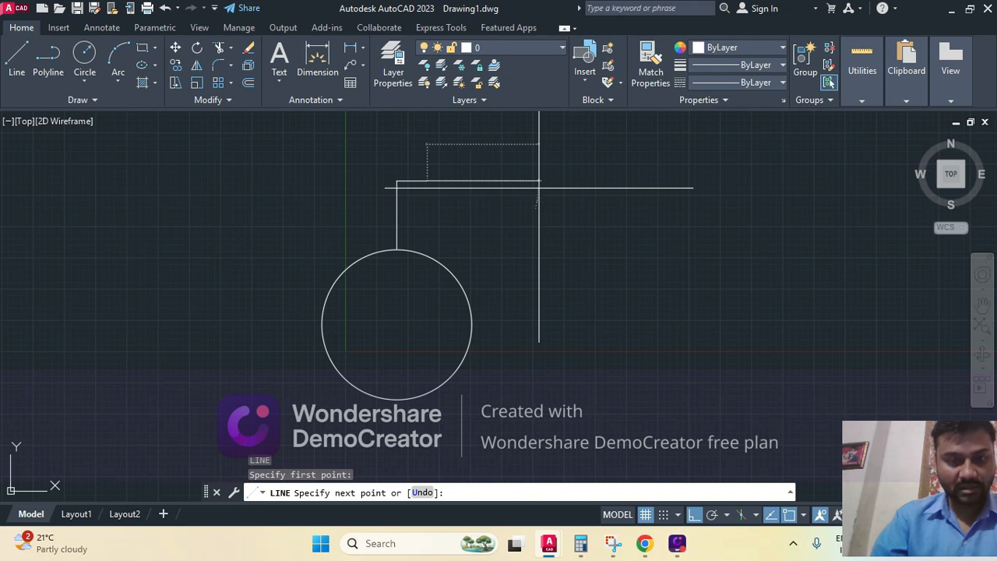
text(30.5)
key(Return)
key(Return)
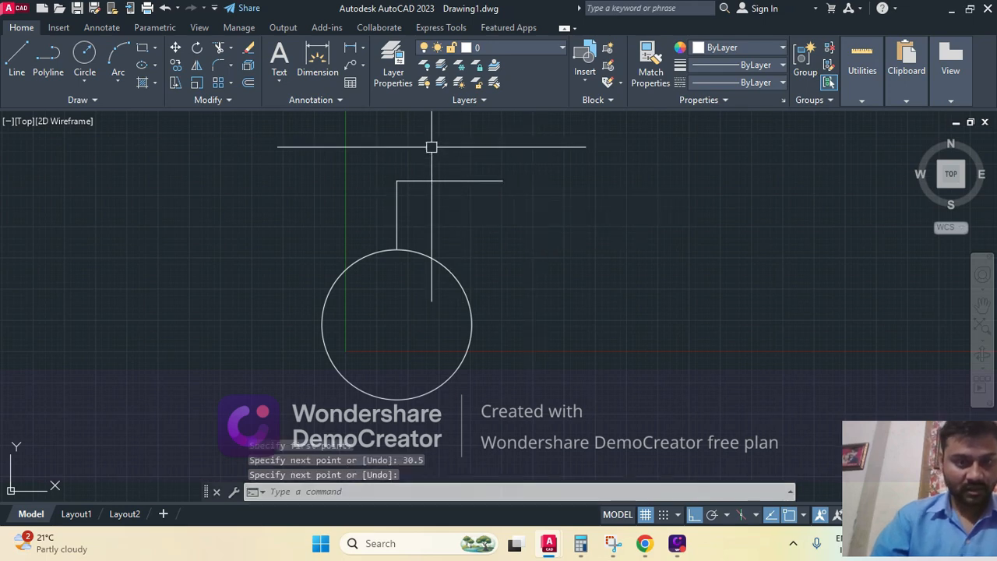
click(408, 181)
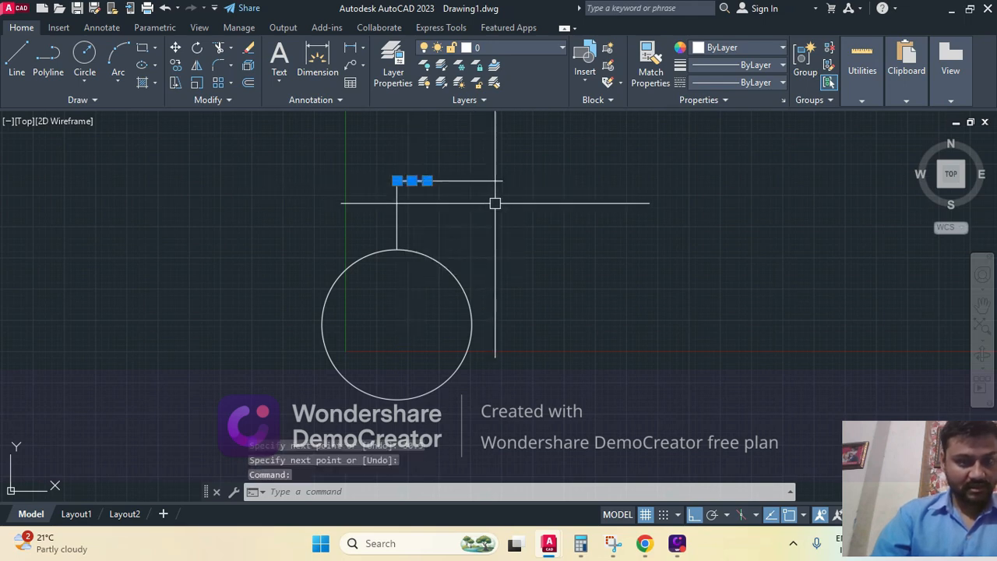
key(Return)
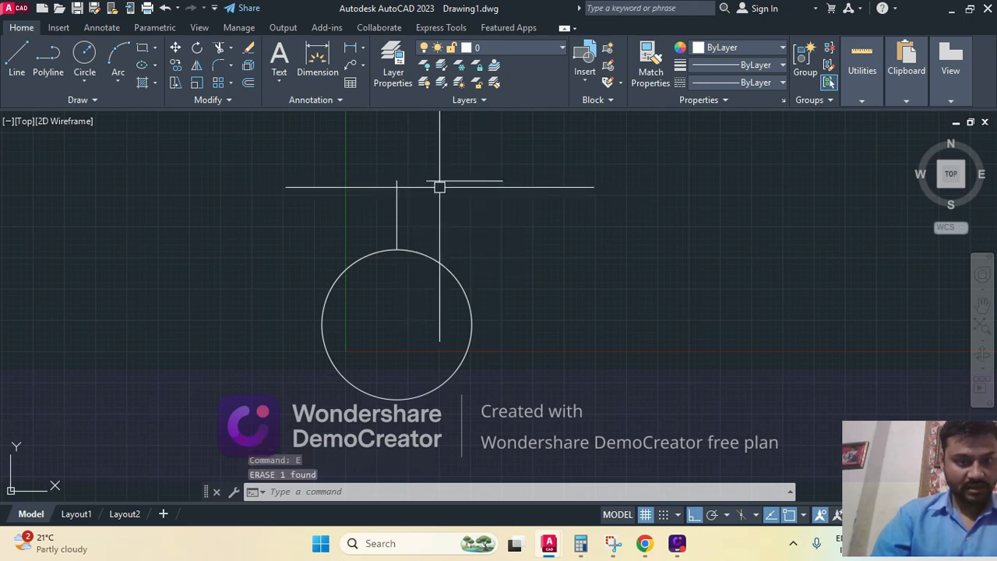
Undo the erasure of the 12 horizontal line at the outline's upper-left corner.
click(397, 195)
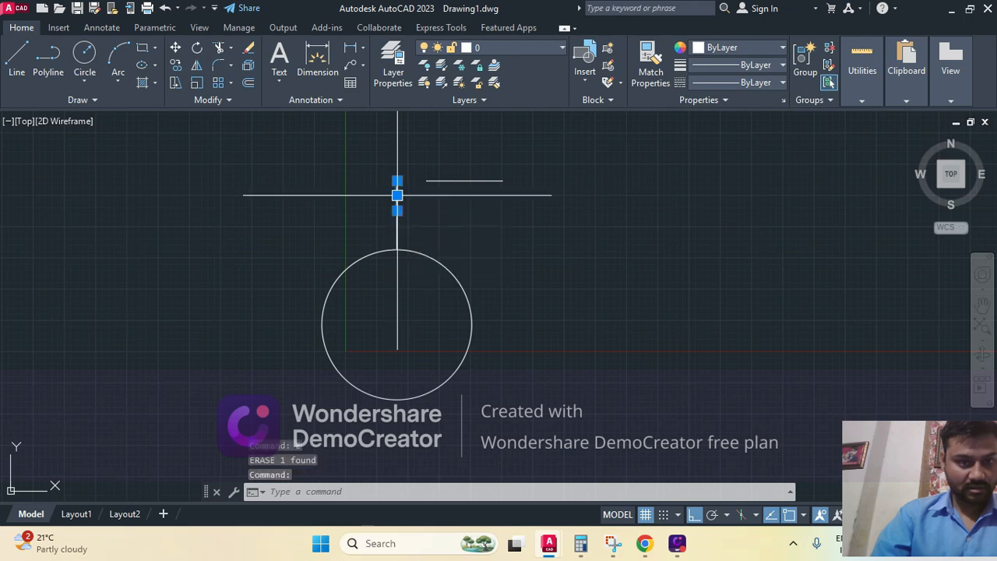
key(Escape)
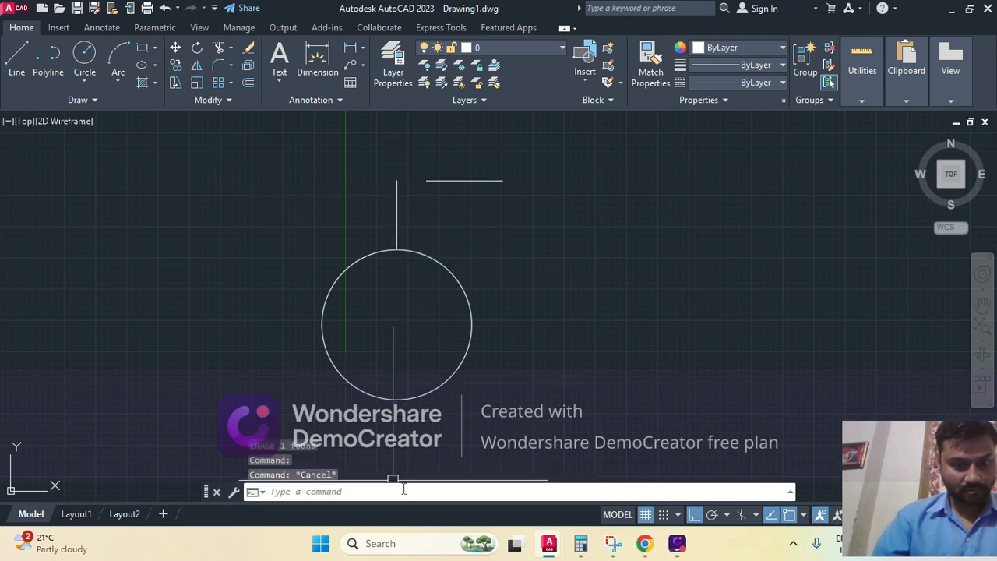
key(ctrl+z)
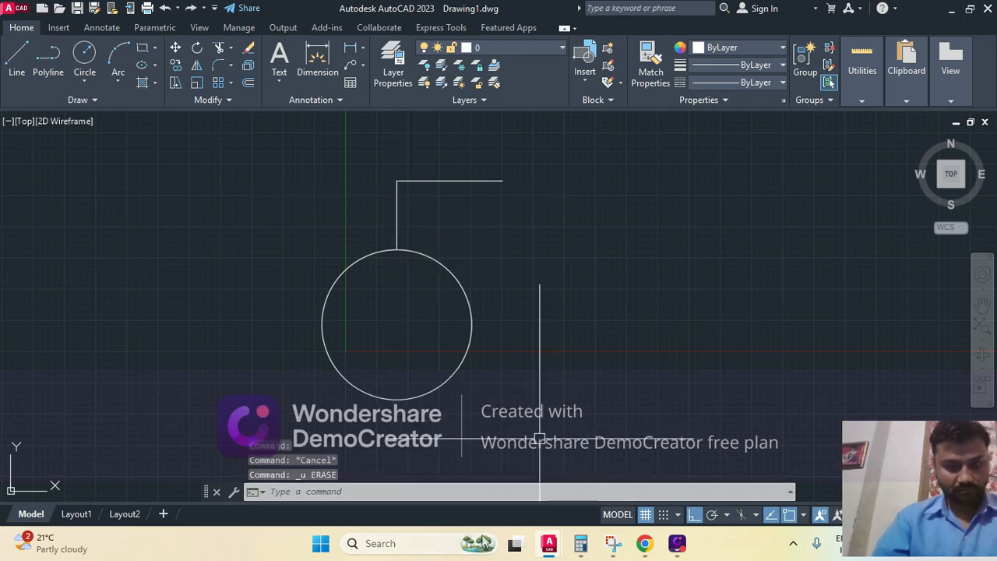
Check the chamfered upper-left corner in reference drawing pd.dwg, and return to Drawing1.dwg.
mouse_move(553, 545)
click(475, 472)
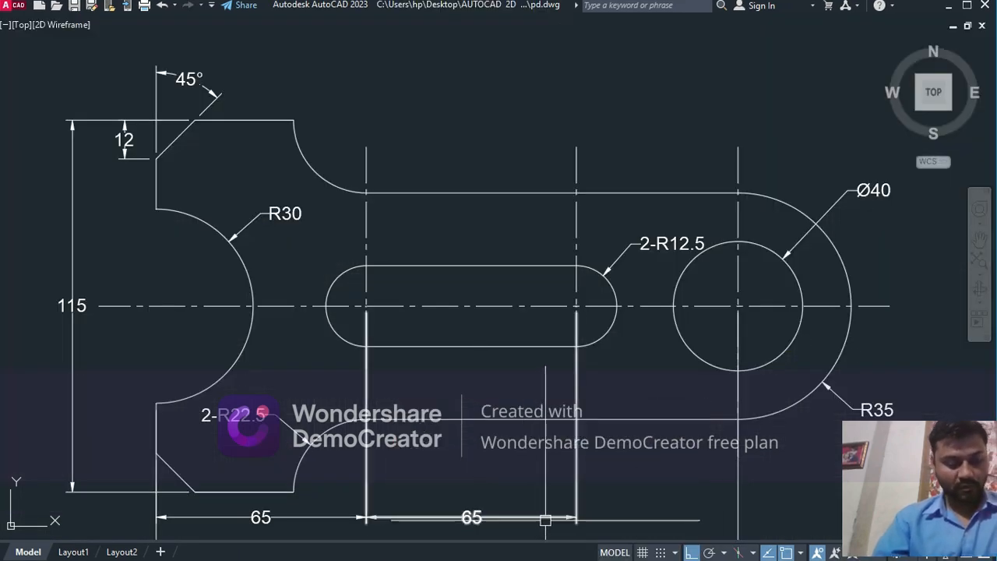
key(super+d)
mouse_move(566, 552)
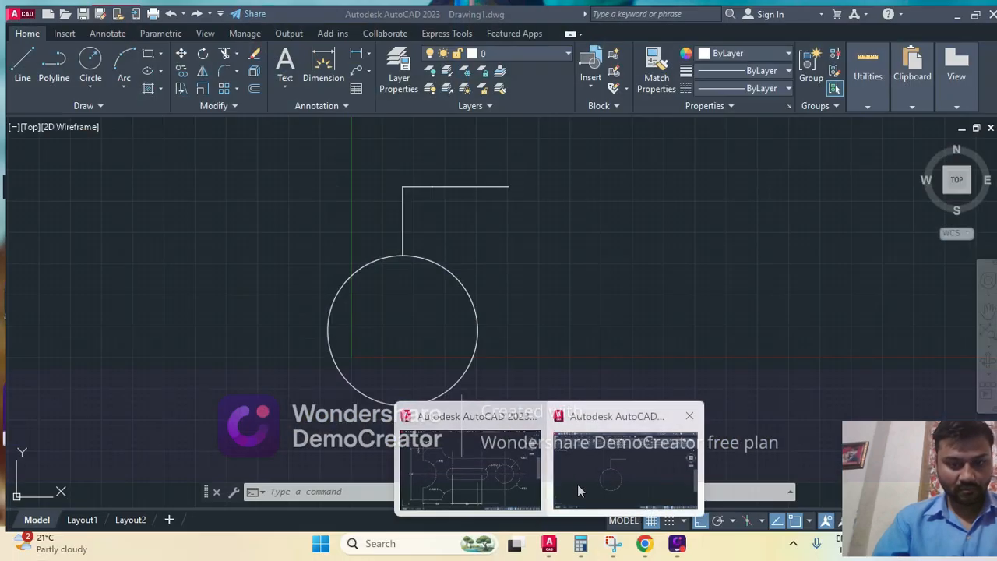
click(578, 489)
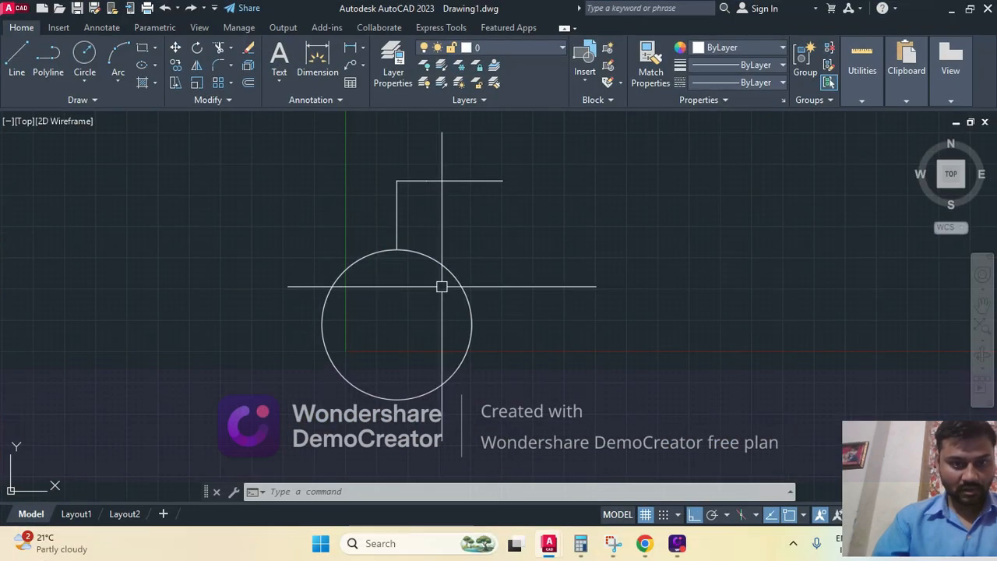
Erase the 12 horizontal and 12 vertical lines that form the square upper-left corner.
click(404, 181)
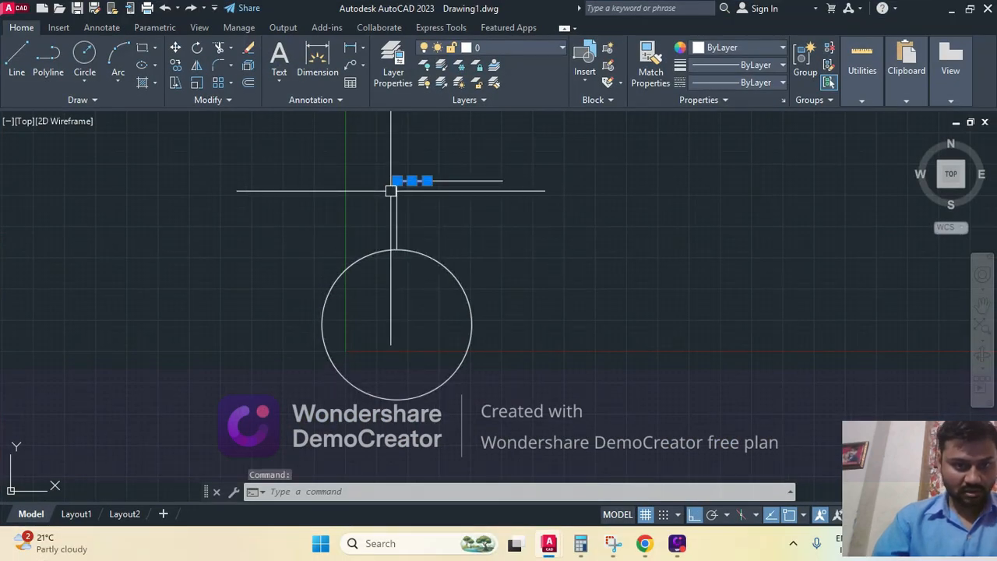
click(396, 191)
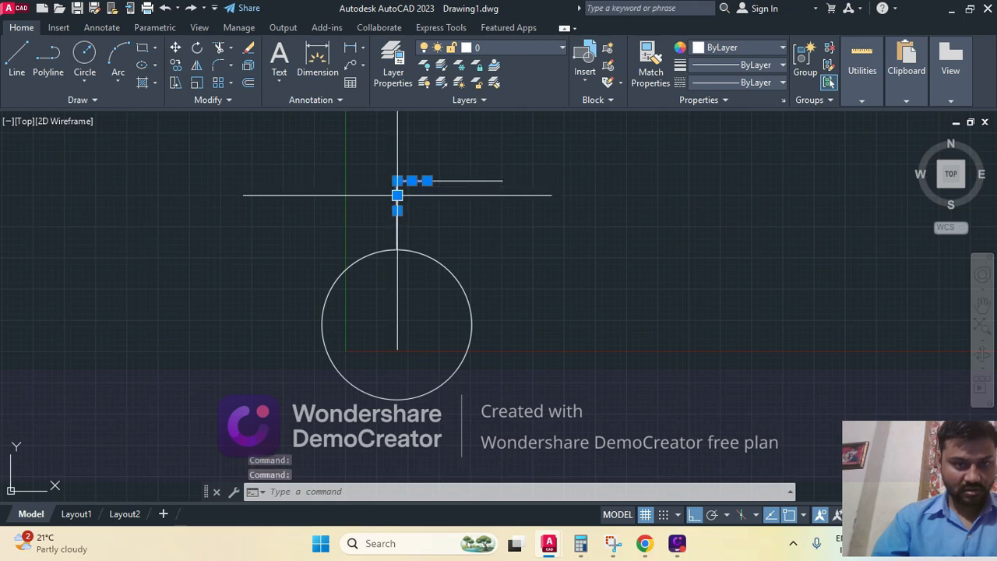
key(Delete)
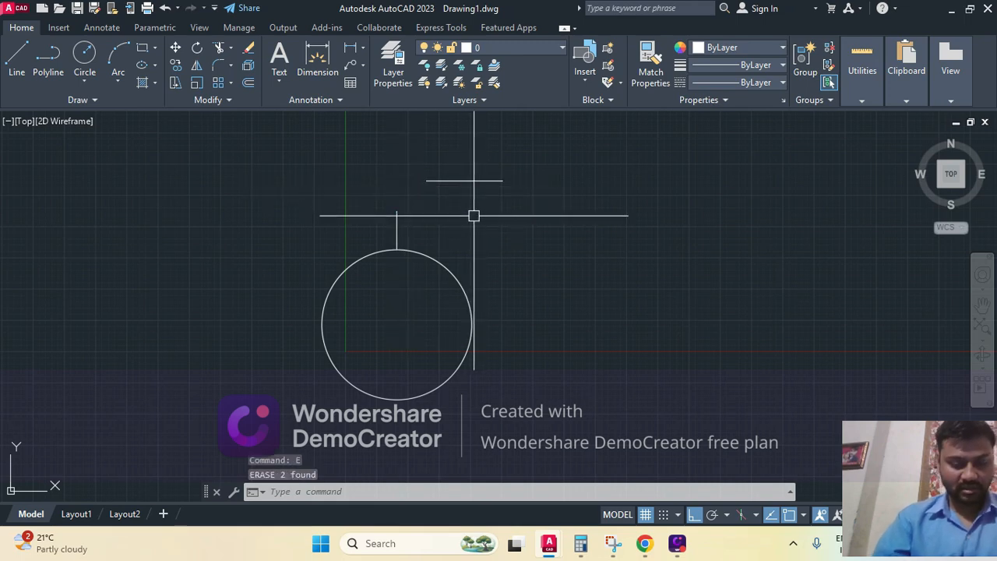
Draw the chamfer line from the upper edge's left end to the upper end of the short vertical line.
text(l)
key(Return)
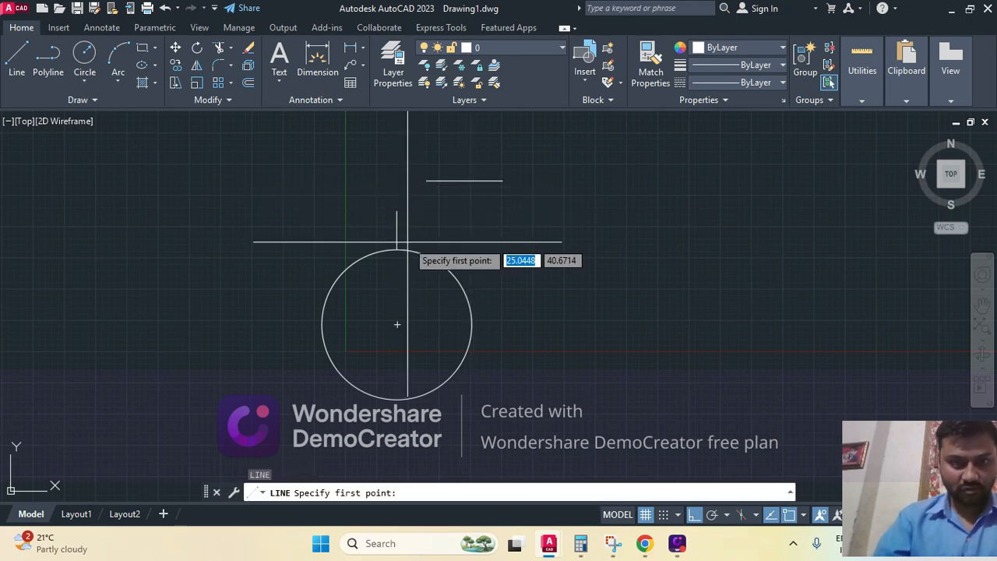
click(428, 181)
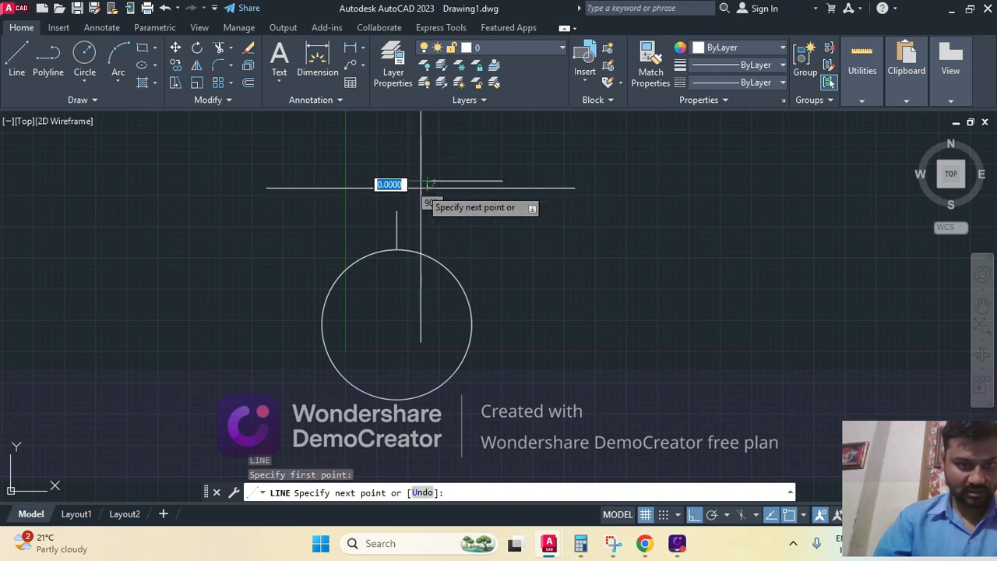
click(396, 210)
key(Return)
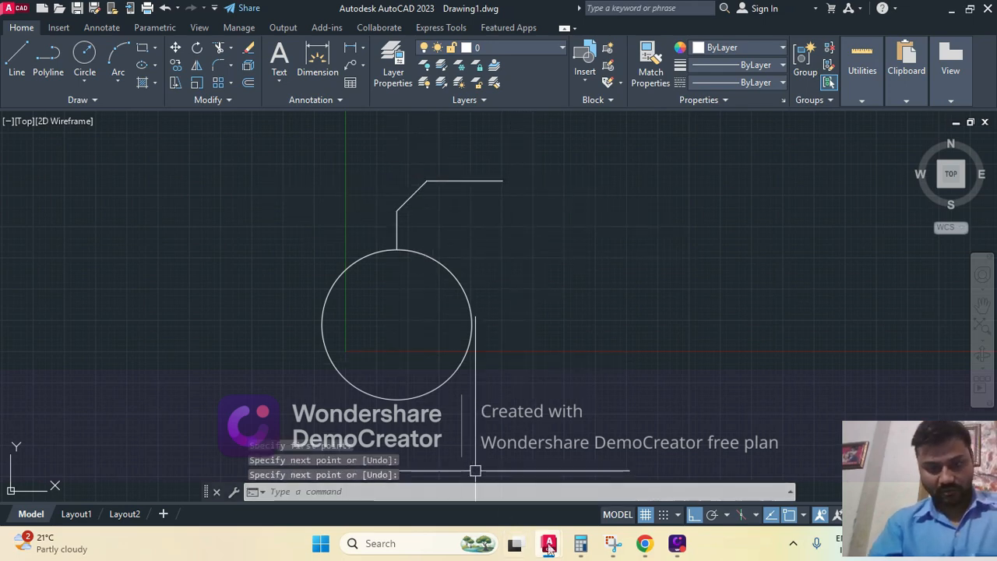
Draw connected lines from the circle's centre, 65 horizontally to the right and straight up to the upper edge's level, checking the distance in pd.dwg.
mouse_move(549, 546)
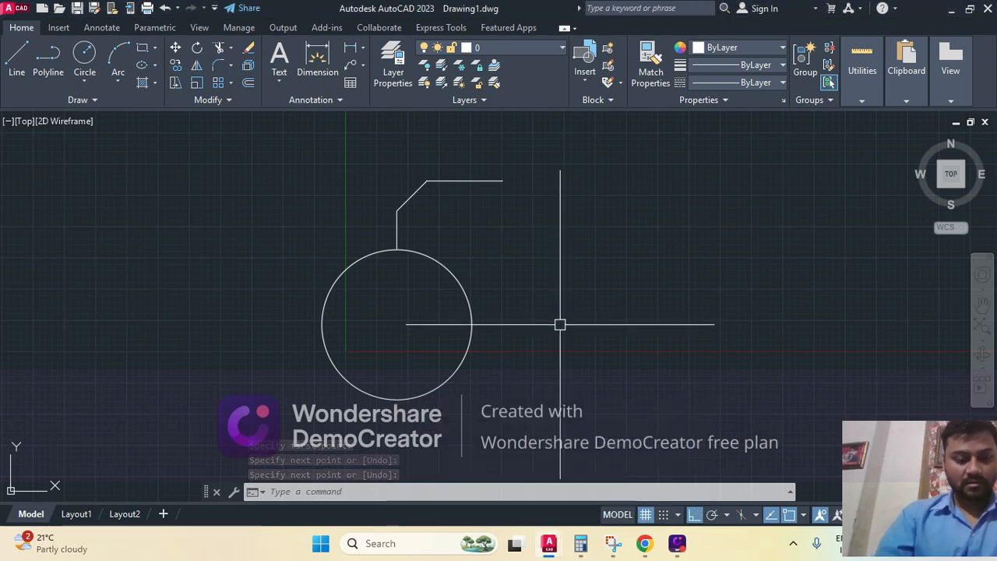
key(Escape)
key(Escape)
key(l)
key(Return)
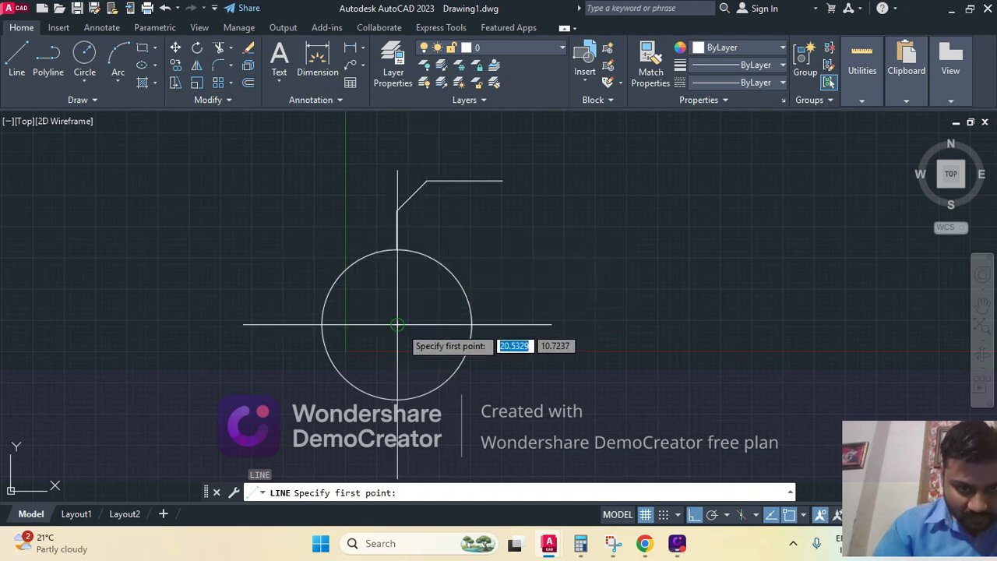
click(397, 324)
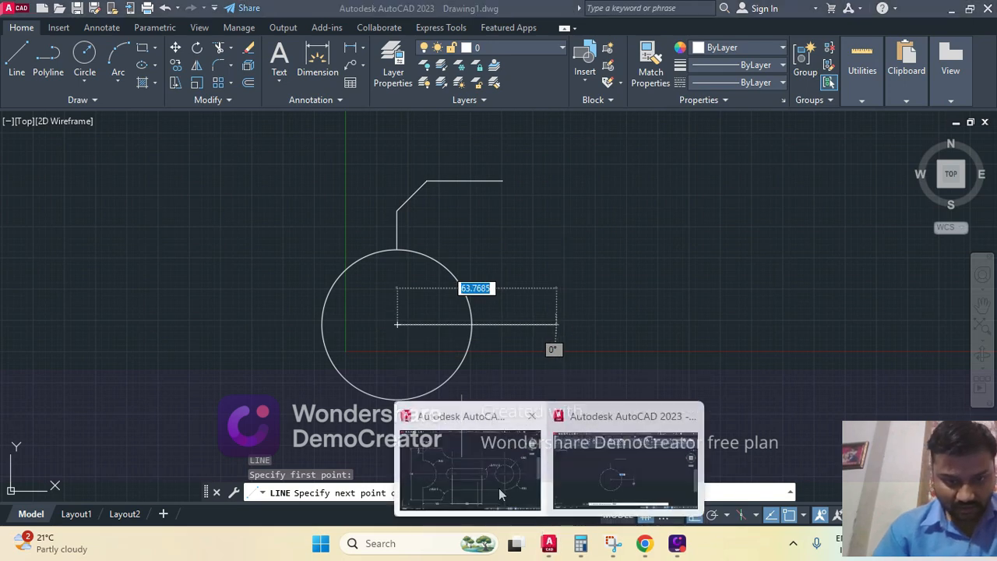
click(498, 488)
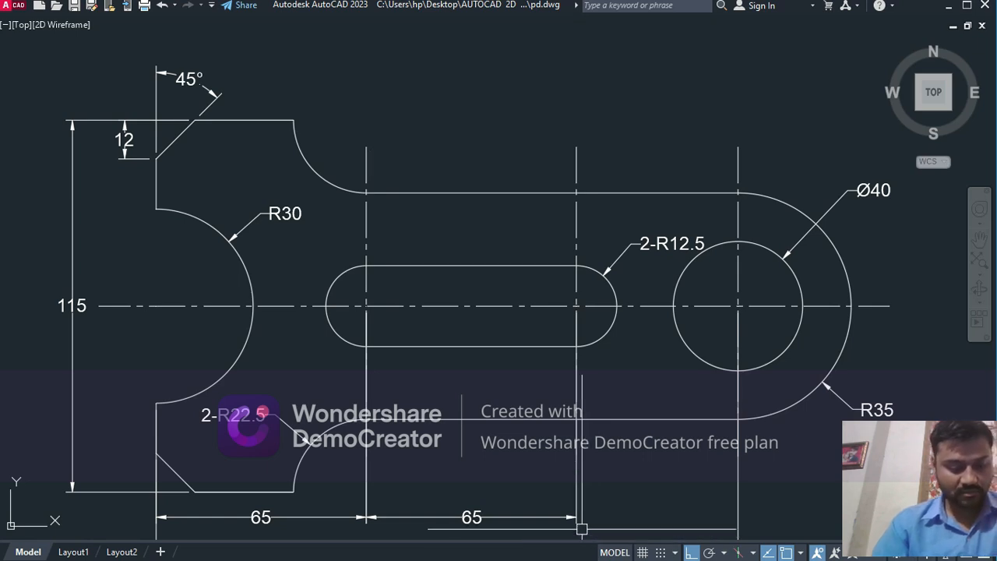
click(592, 517)
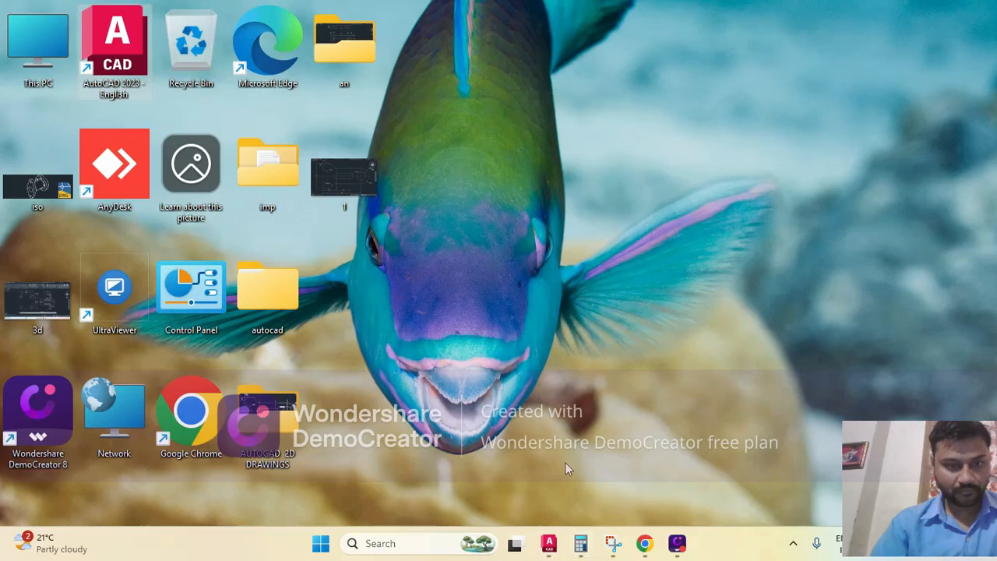
mouse_move(551, 545)
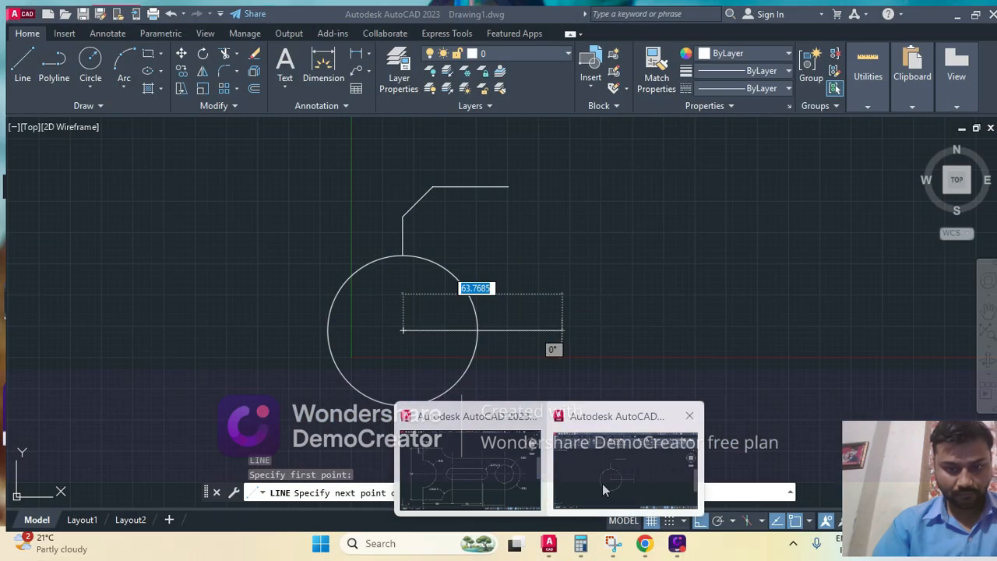
click(603, 482)
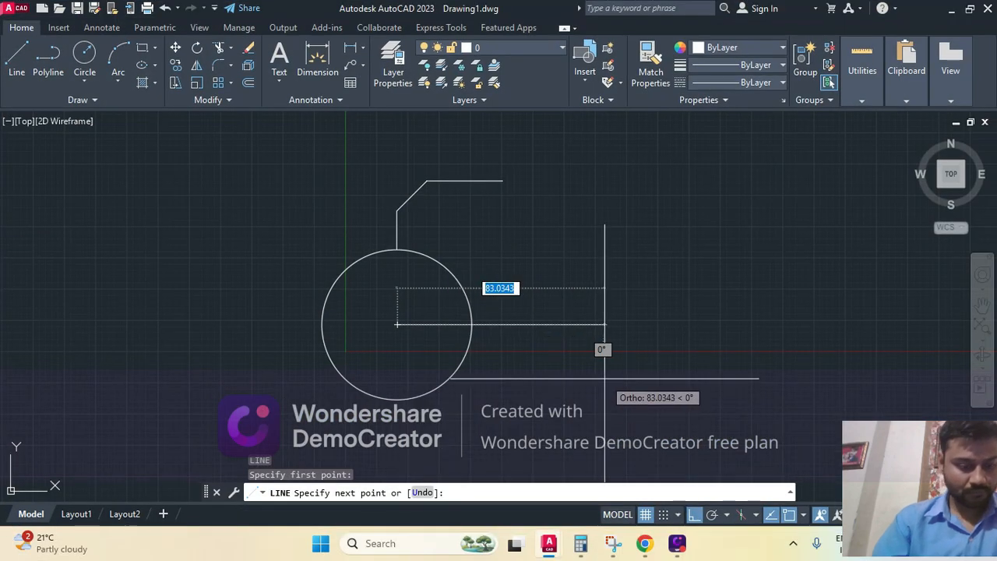
key(Return)
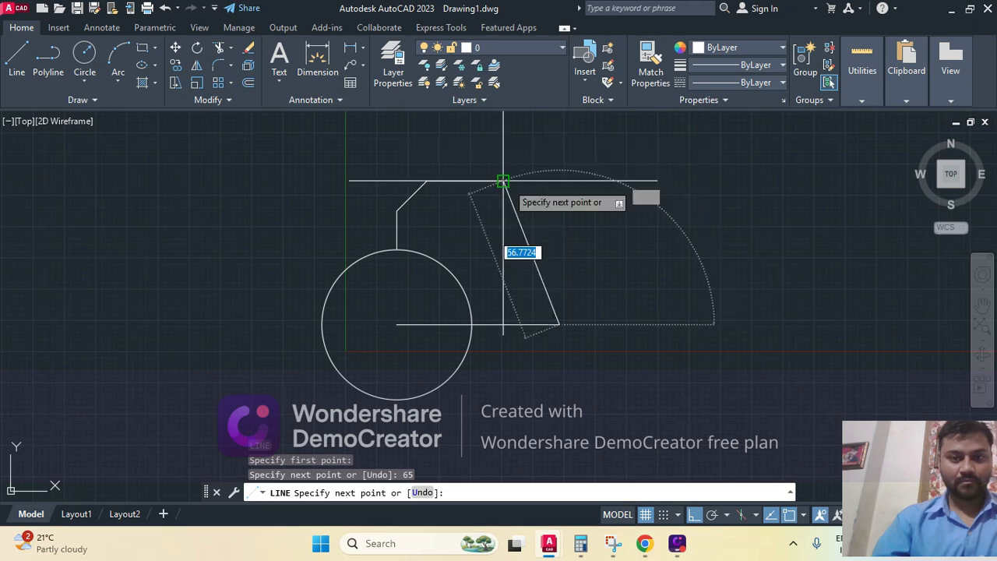
click(559, 180)
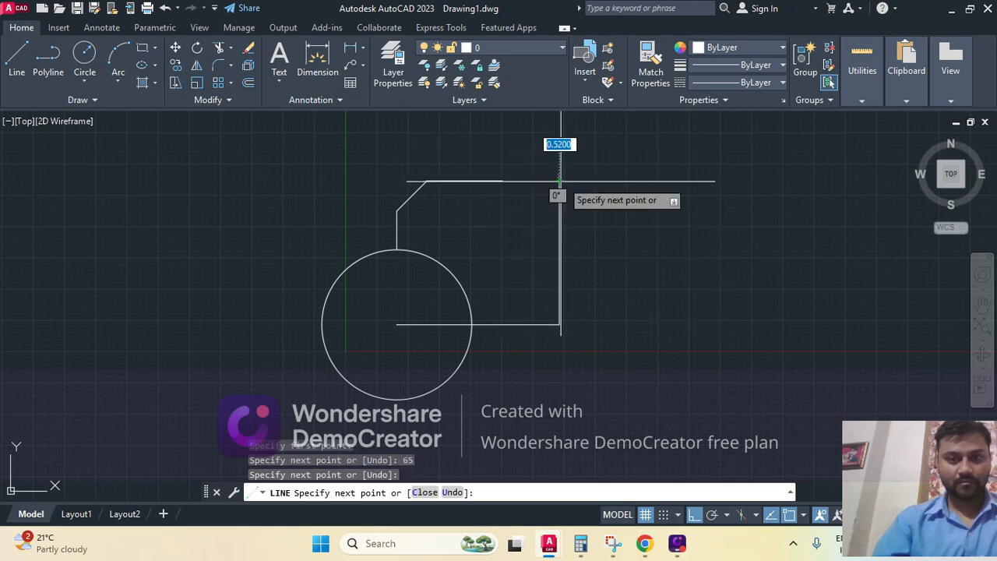
key(Escape)
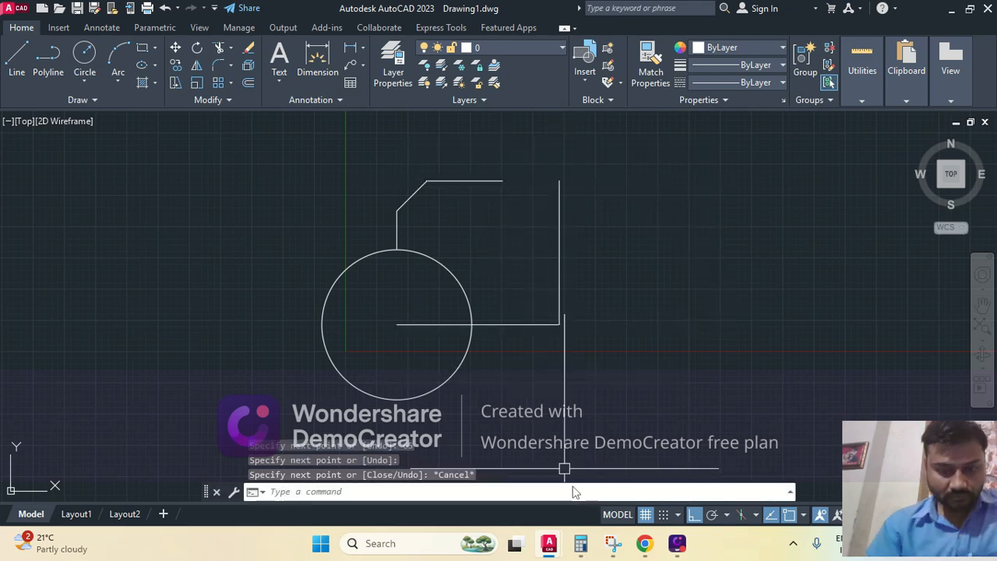
Examine the centreline spacing and arc dimensions in reference drawing pd.dwg, and return to Drawing1.dwg.
mouse_move(549, 543)
click(485, 494)
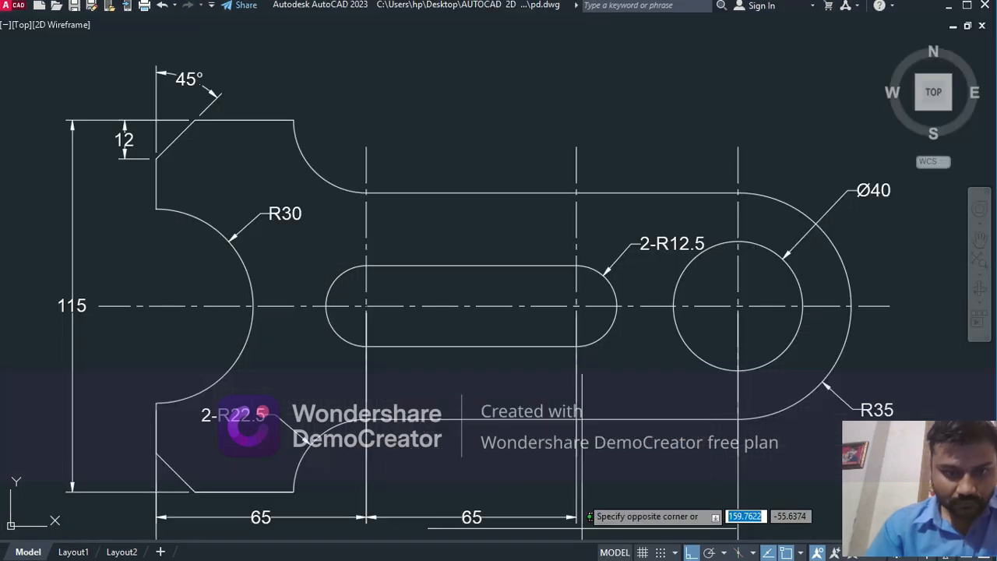
key(Escape)
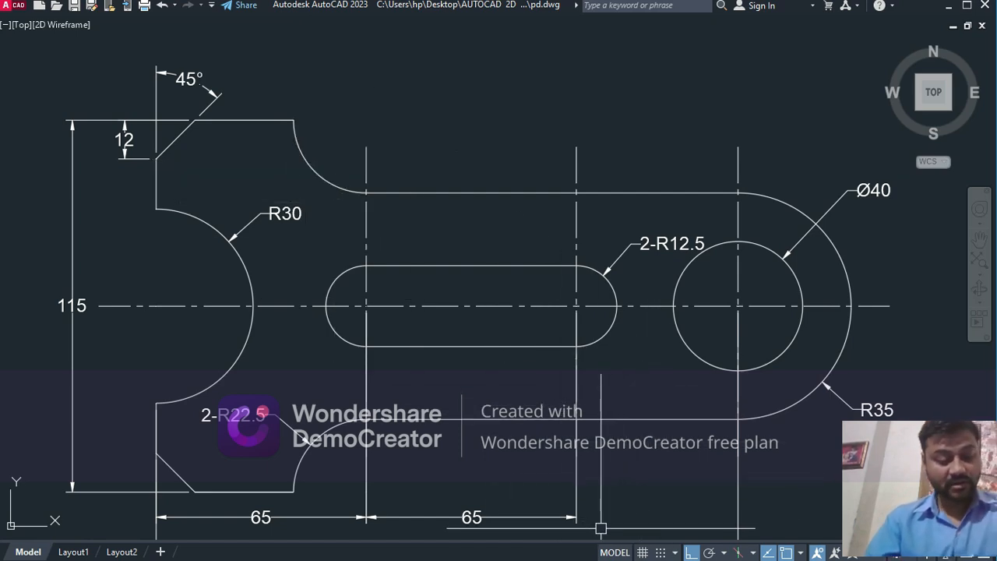
key(super+d)
mouse_move(564, 550)
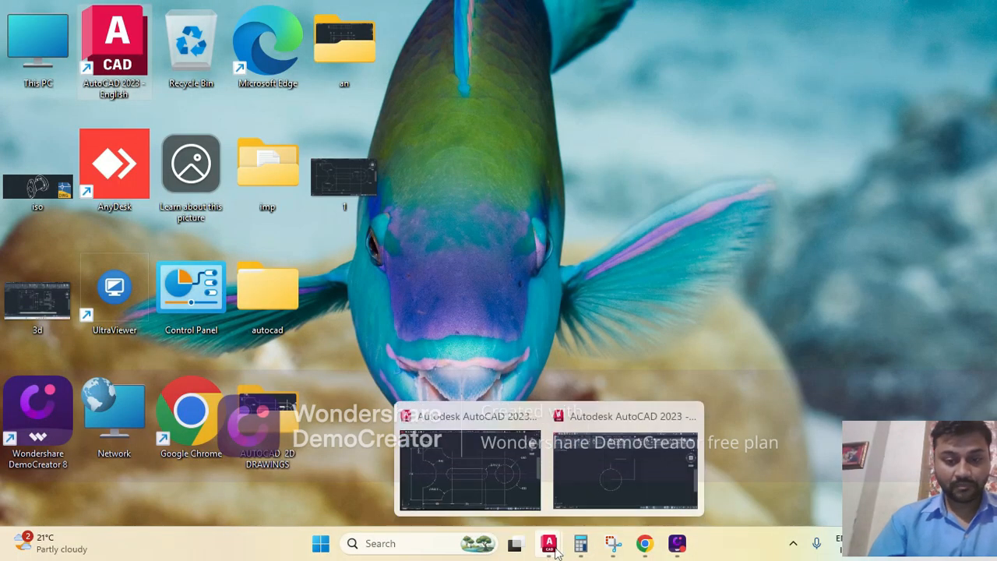
click(623, 459)
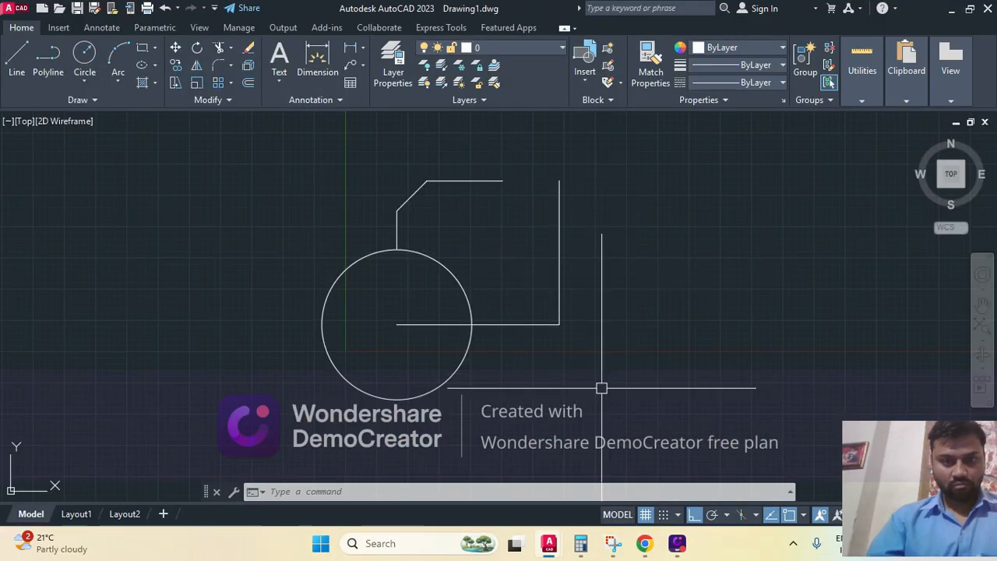
mouse_move(548, 543)
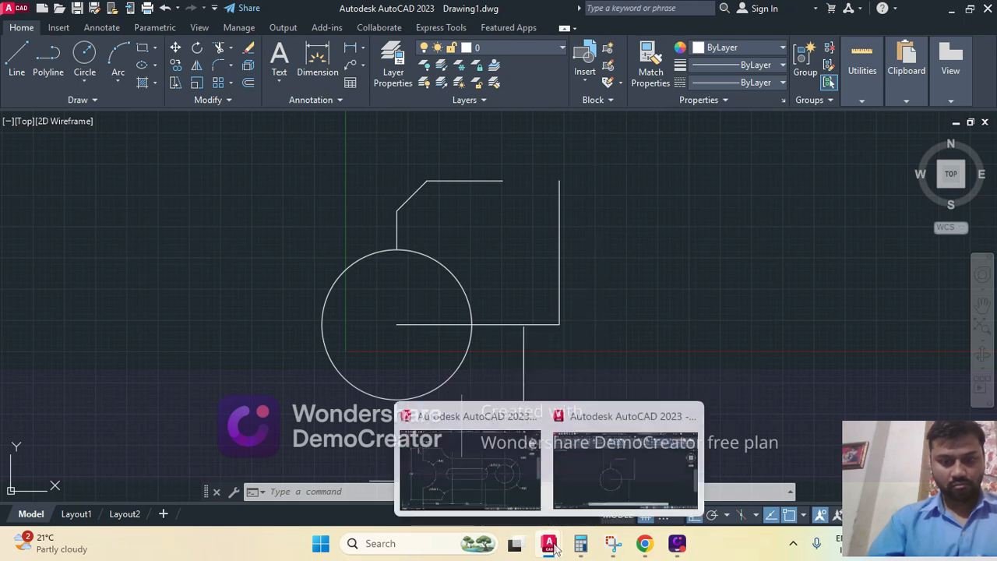
mouse_move(489, 488)
click(623, 468)
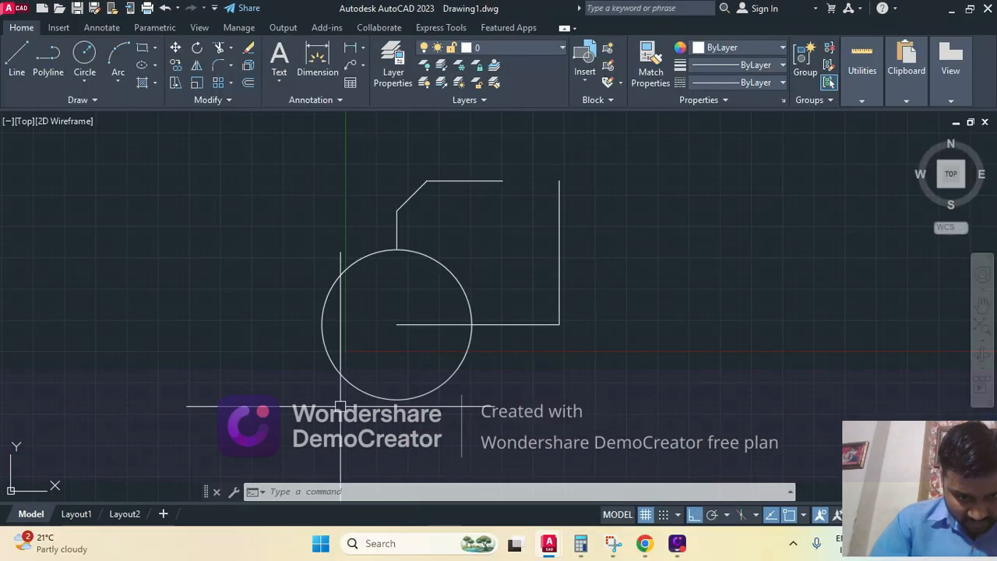
mouse_move(549, 543)
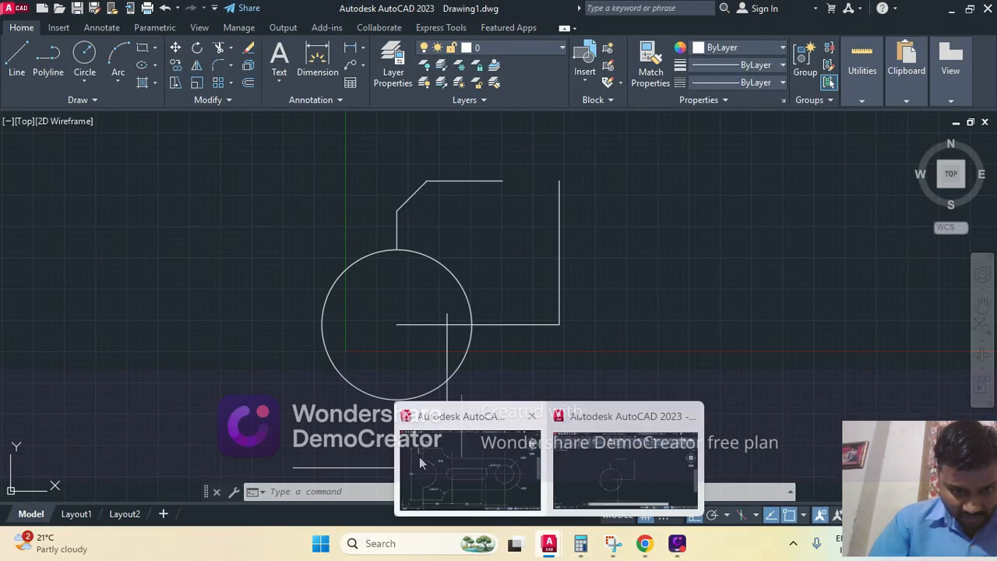
mouse_move(424, 472)
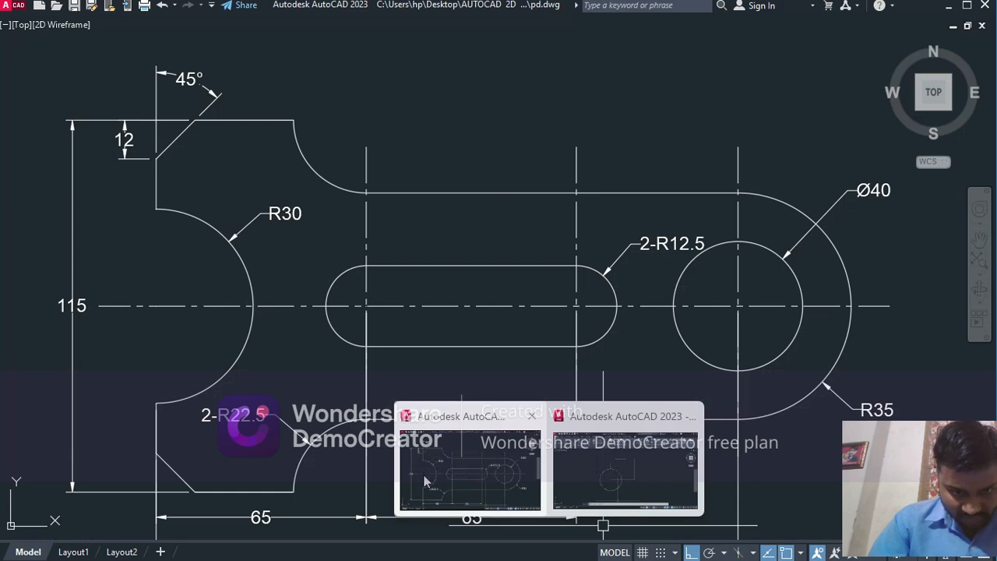
click(502, 479)
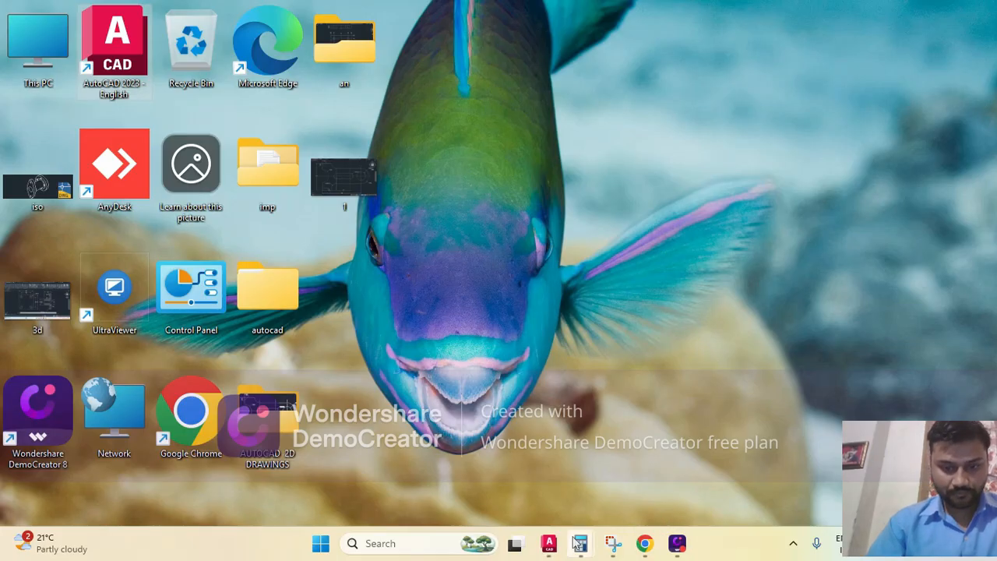
mouse_move(549, 543)
click(569, 494)
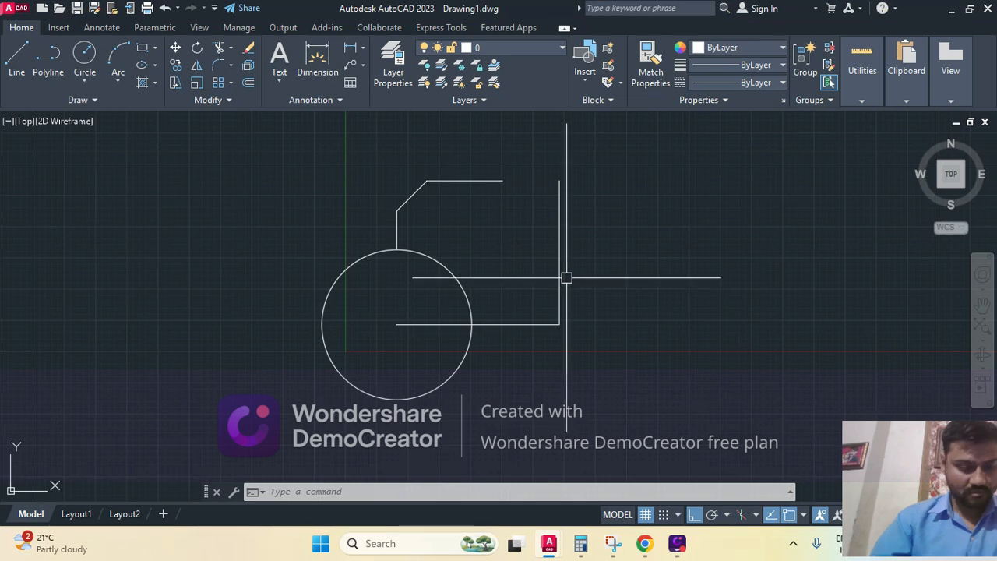
Draw a 180-long horizontal line to the right from the centre of the R30 circle.
key(Escape)
key(Escape)
text(l)
key(Return)
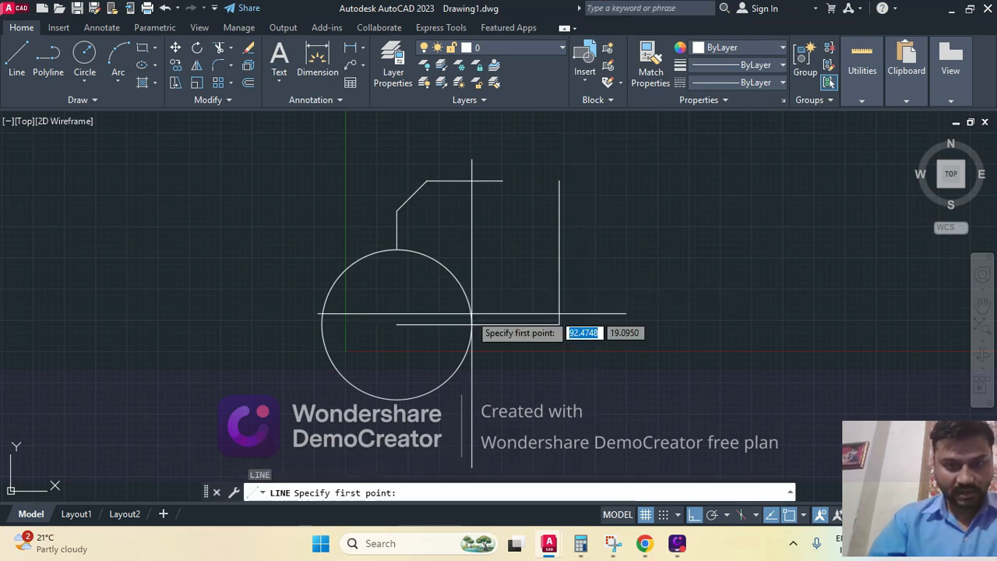
click(397, 324)
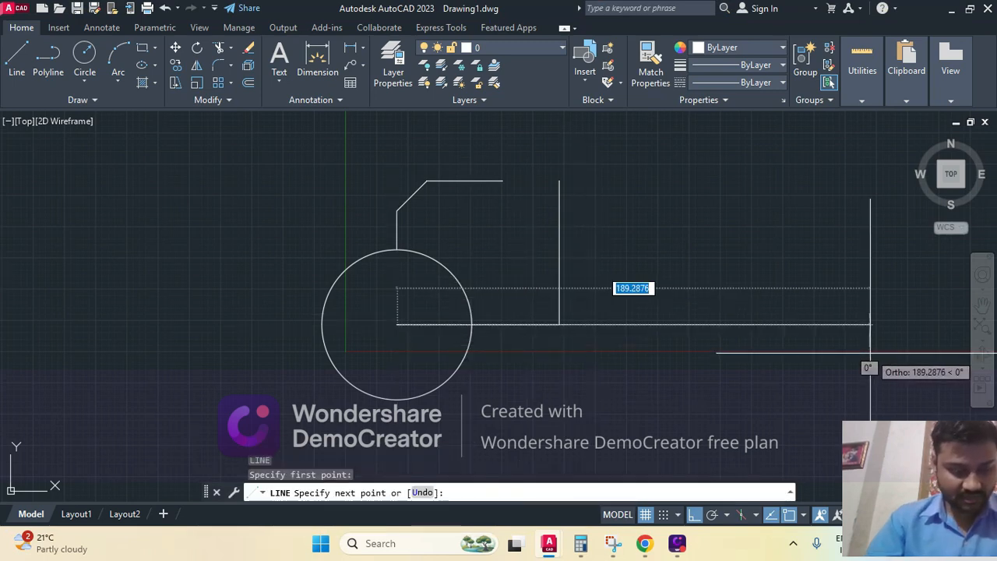
text(80)
key(Return)
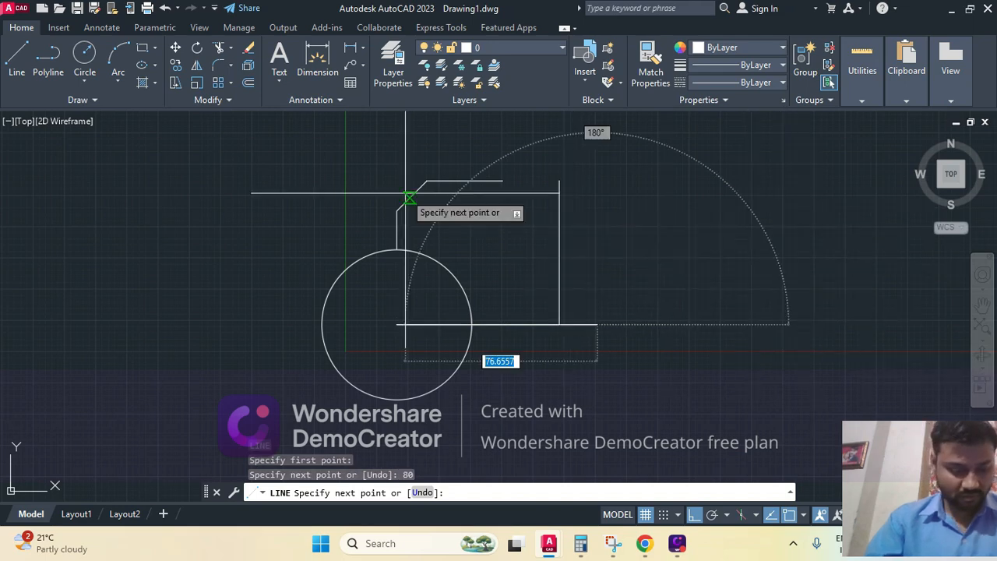
key(ctrl+z)
text(180)
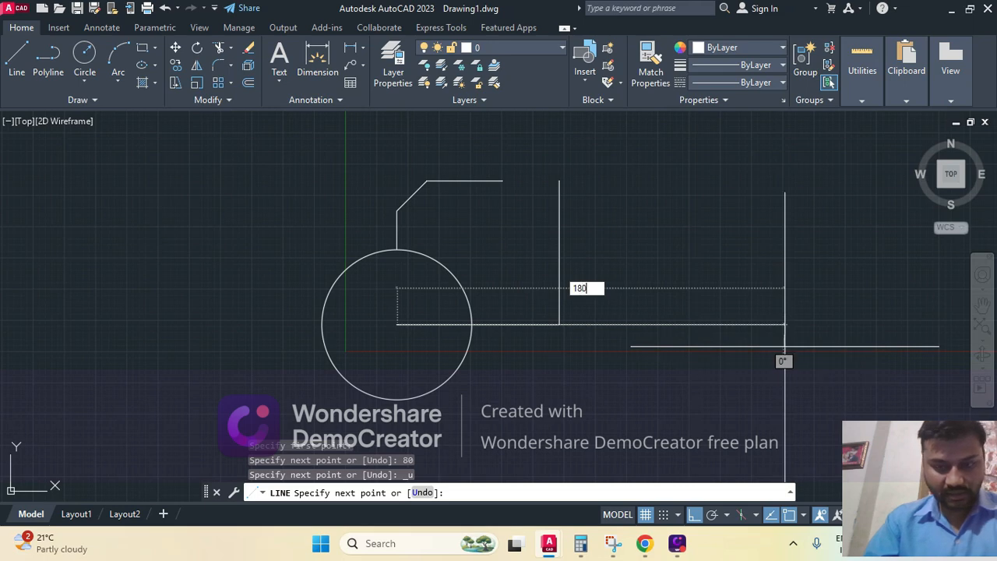
key(Return)
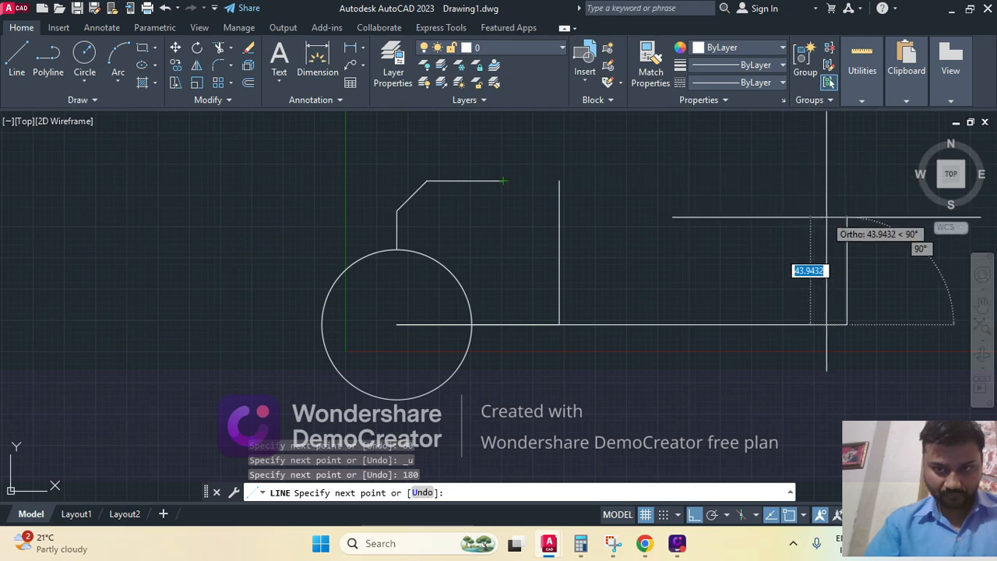
key(Escape)
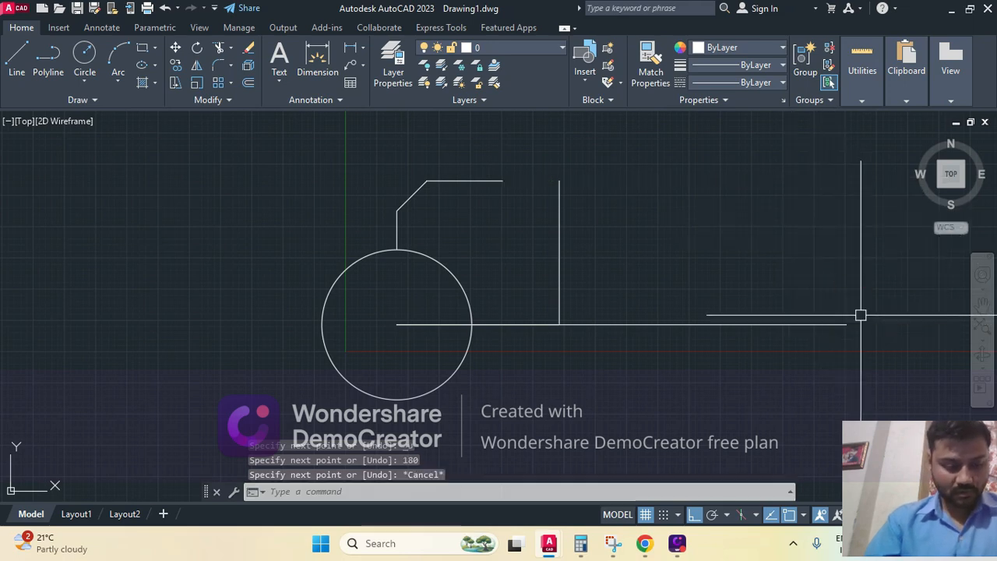
Draw a circle of radius 35 centred on the 180 line's right end, checking the radius in pd.dwg.
text(c)
key(Return)
click(847, 324)
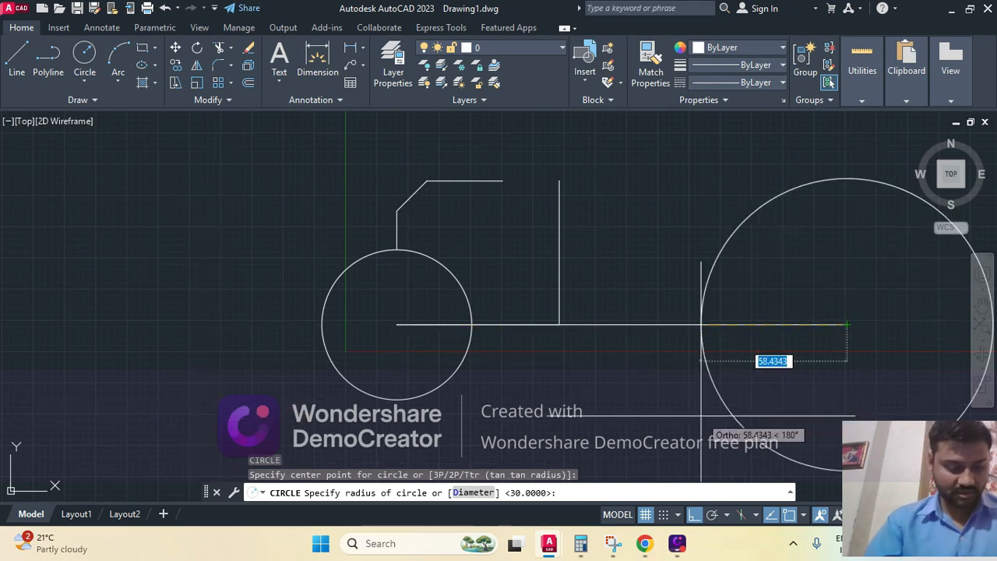
key(super+d)
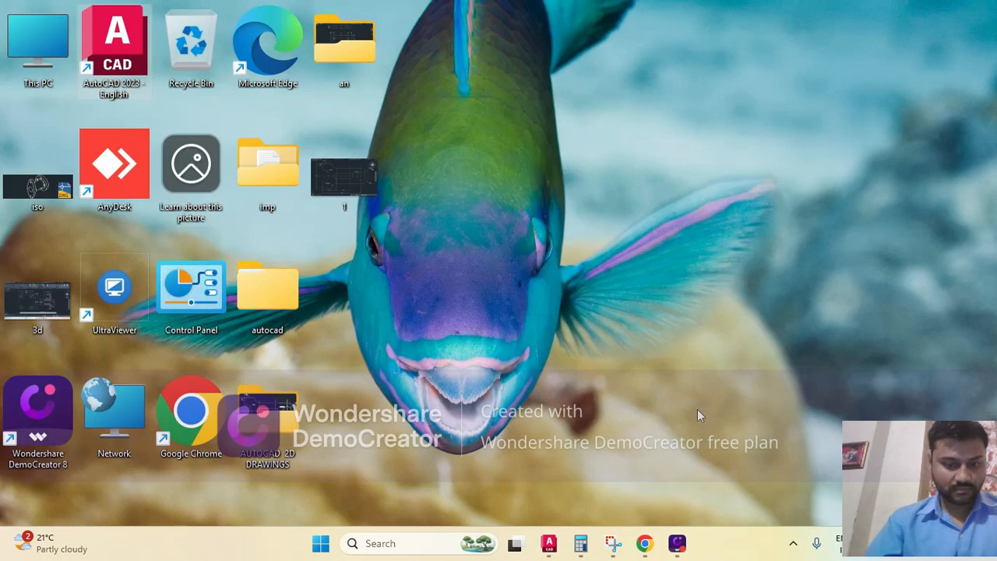
mouse_move(548, 546)
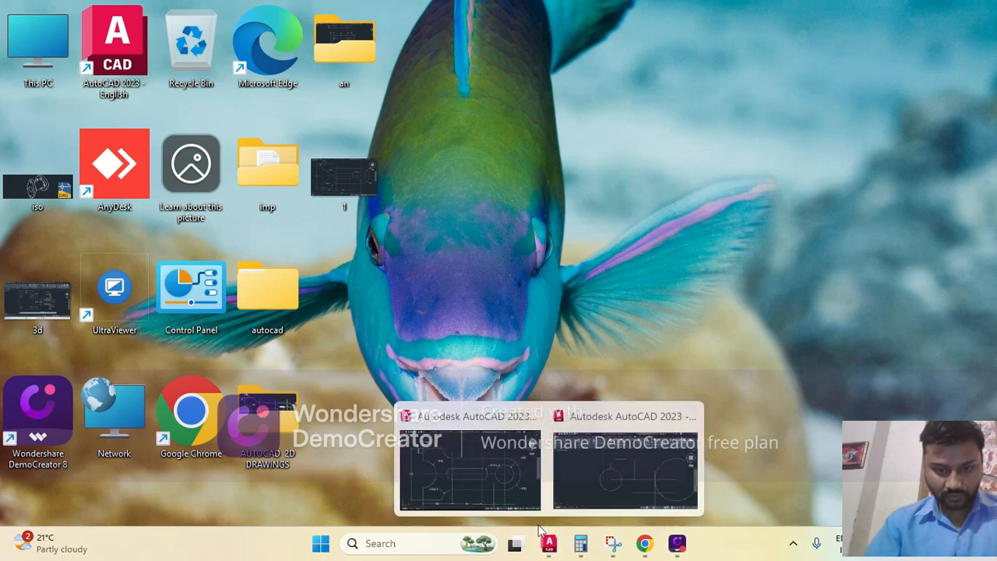
click(514, 499)
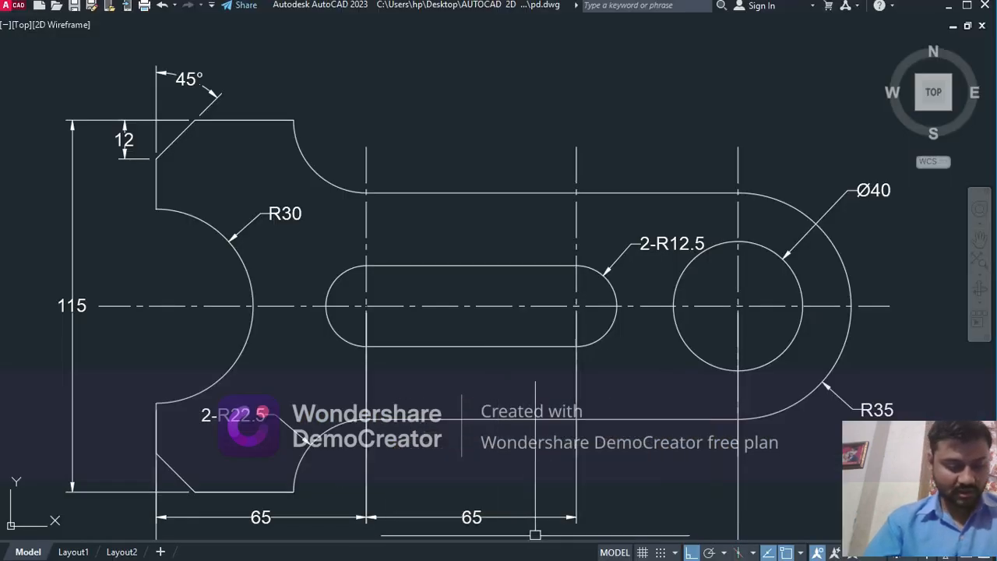
key(super+d)
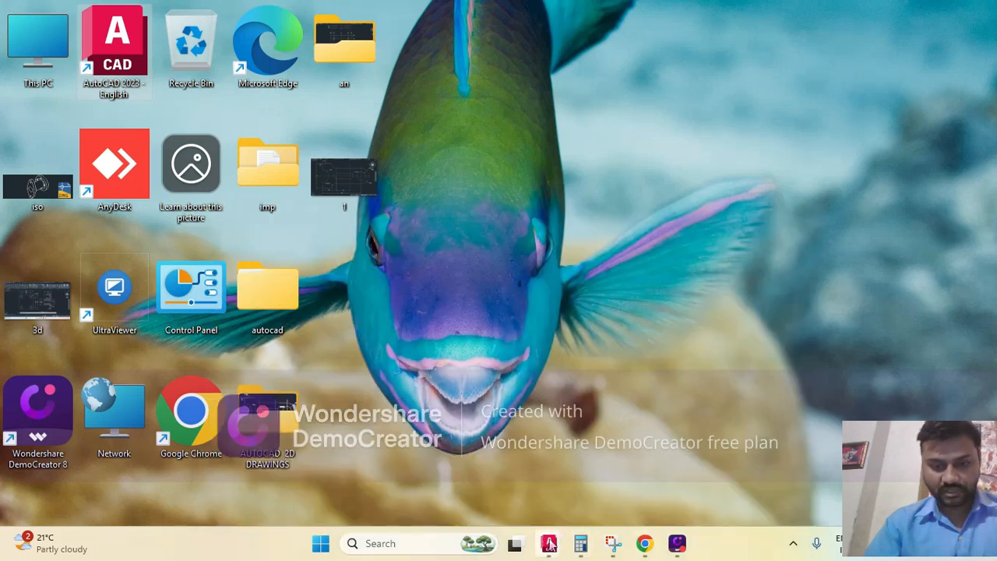
mouse_move(549, 543)
click(632, 464)
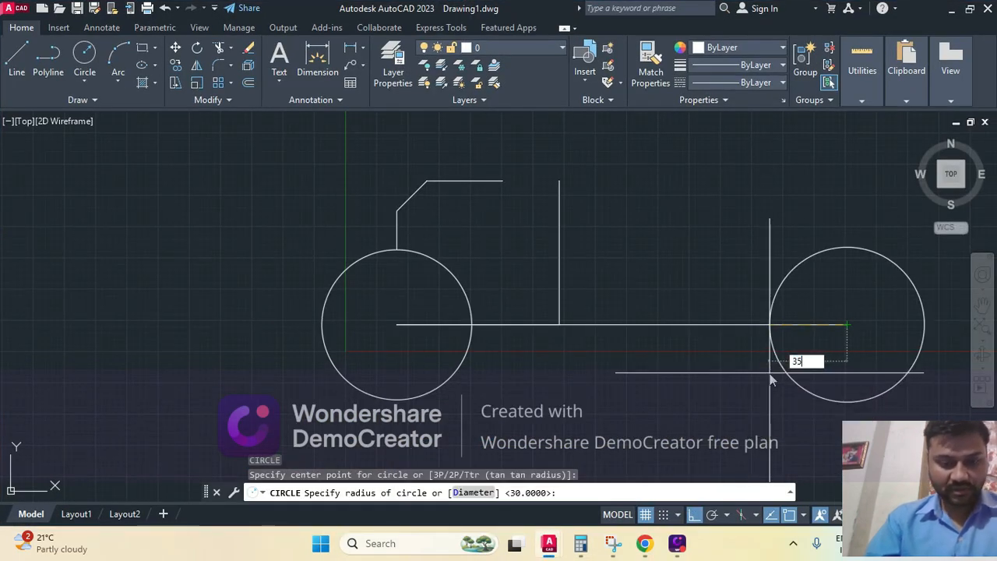
key(Return)
Draw a concentric circle of diameter 40 inside the R35 circle.
right_click(771, 379)
click(791, 387)
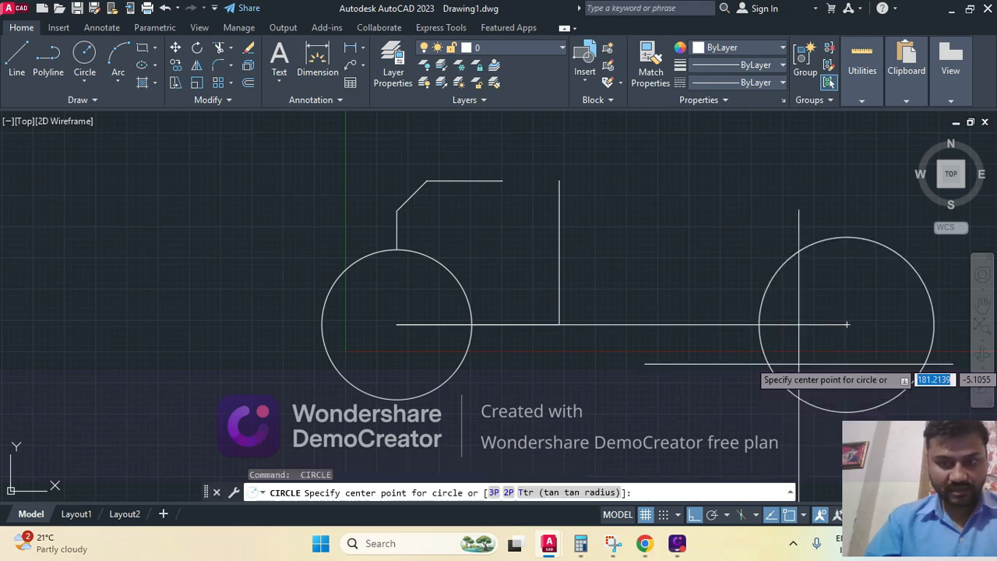
click(847, 324)
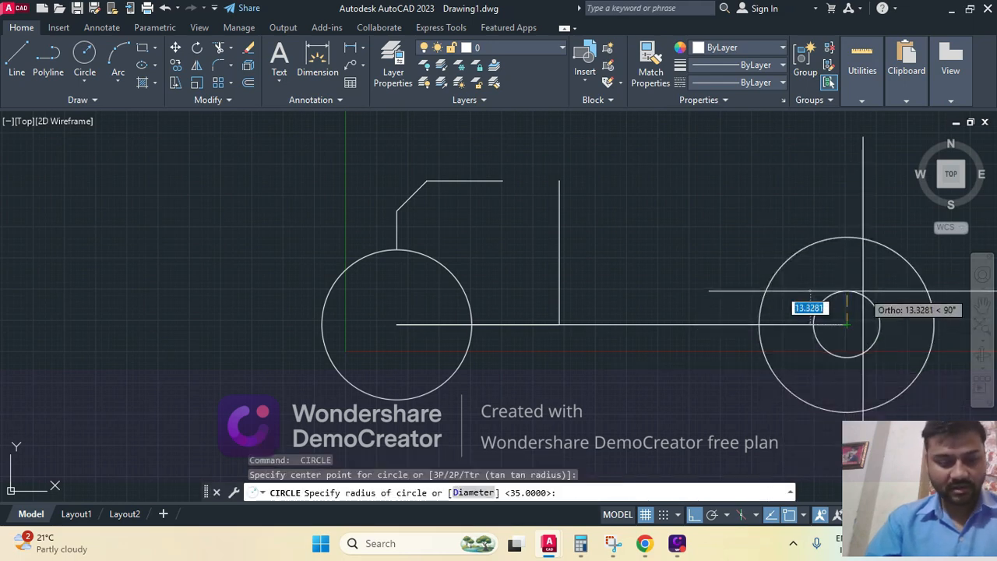
text(d)
key(Return)
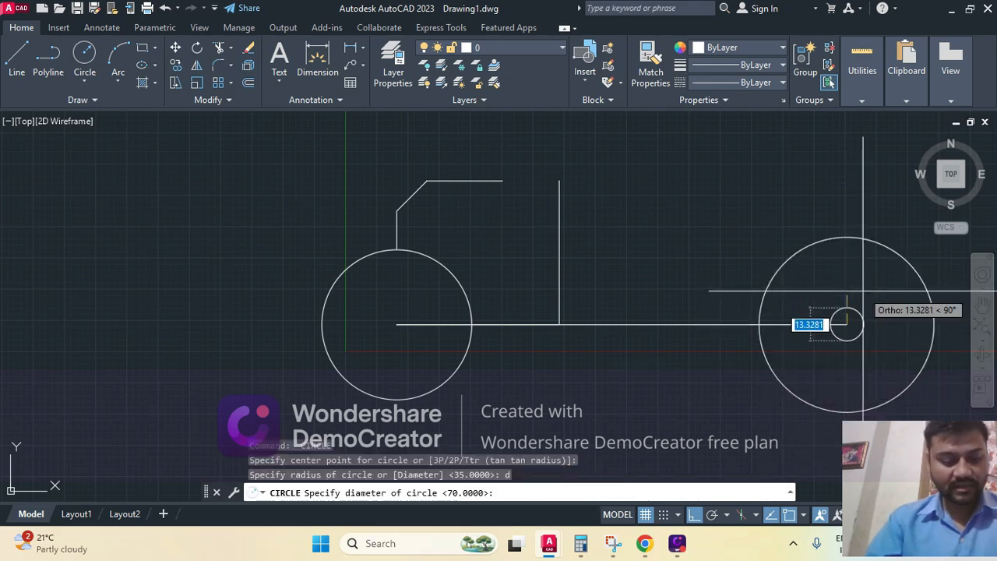
key(Return)
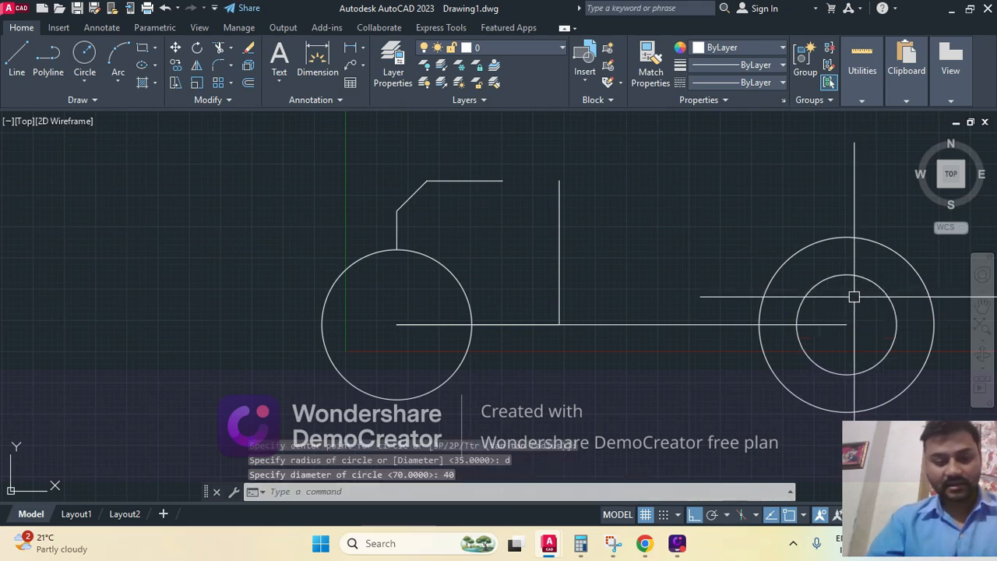
Draw connected lines from the R35 circle's top point horizontally left to below the upper edge's right end, and straight up to that end.
text(l)
key(Return)
click(848, 237)
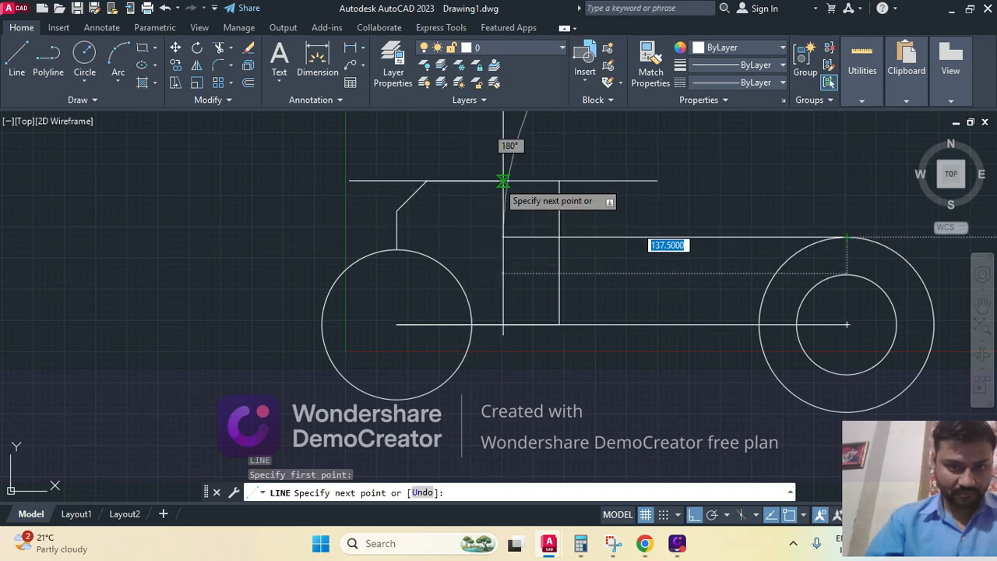
click(503, 237)
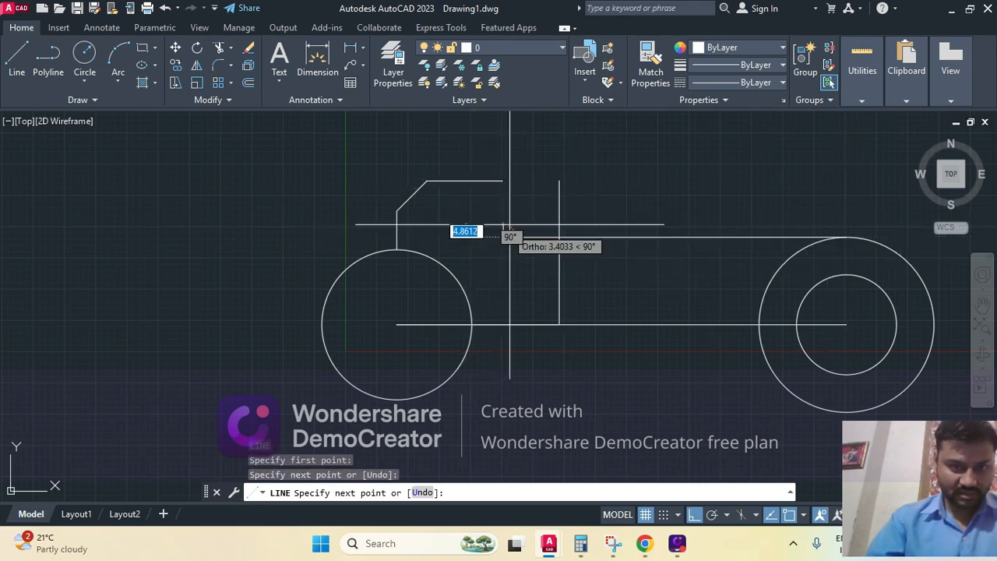
click(503, 180)
key(Return)
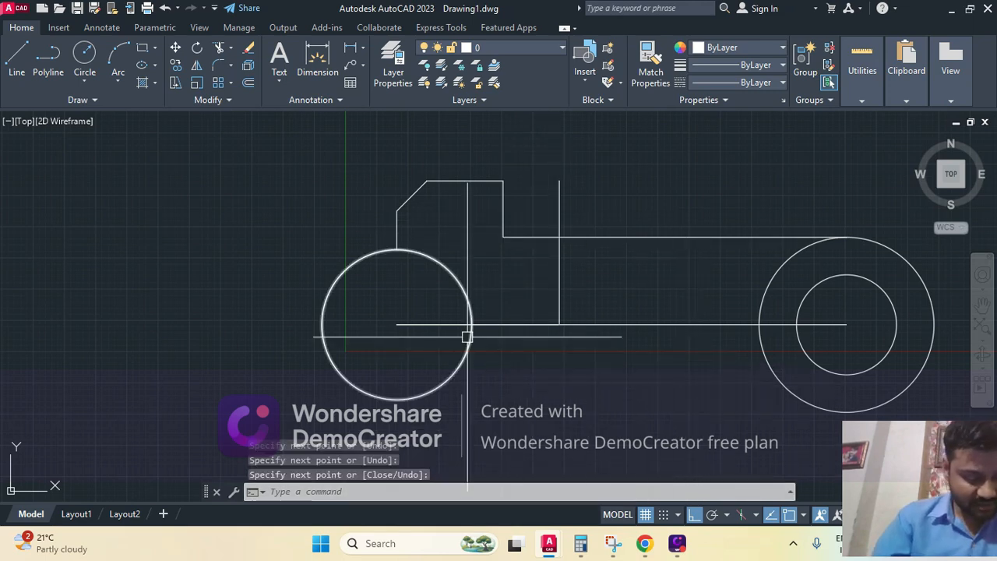
Check the corner arc in pd.dwg, set the fillet radius to 22.5 and try to fillet the inner corner beside the upper edge.
key(super+d)
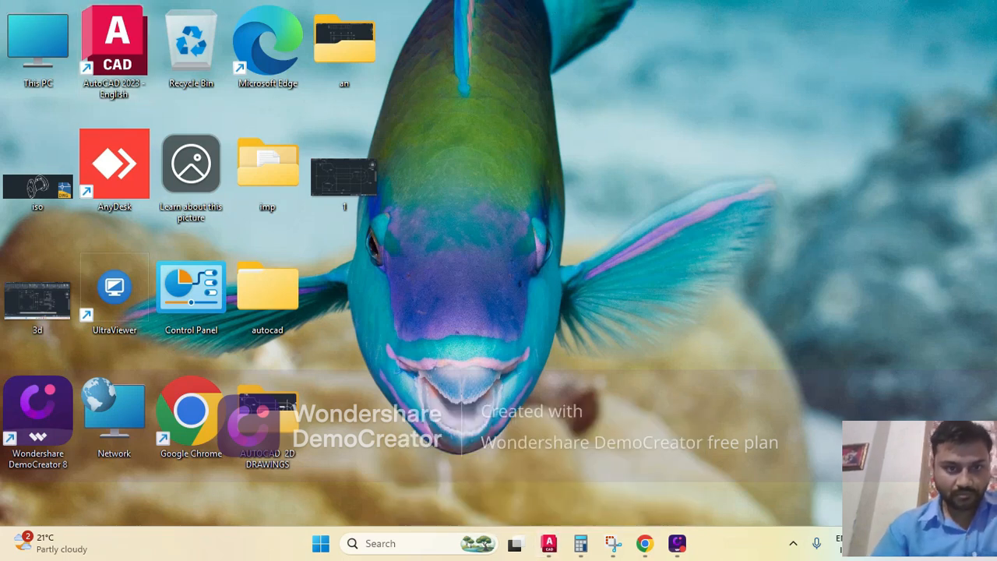
mouse_move(546, 546)
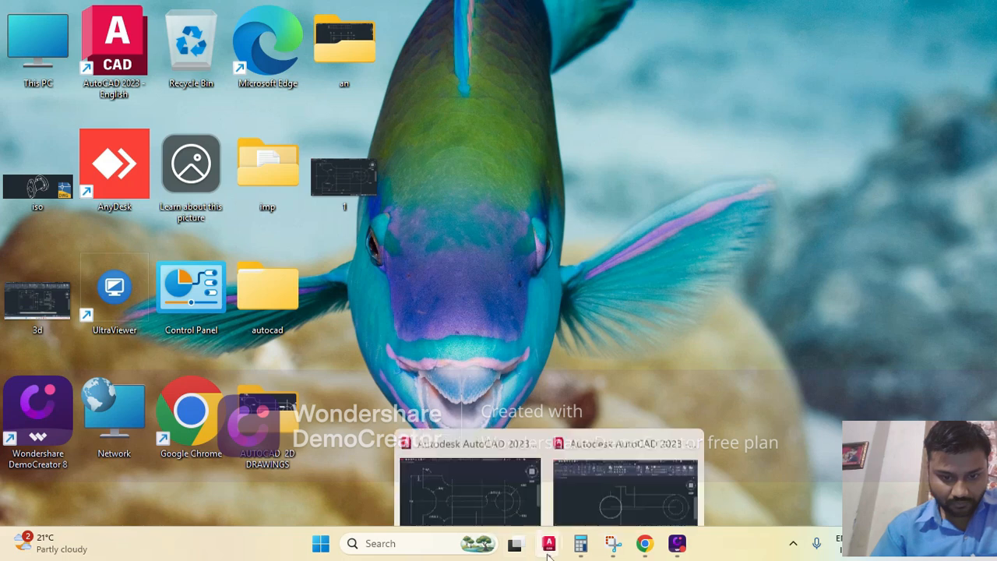
click(478, 480)
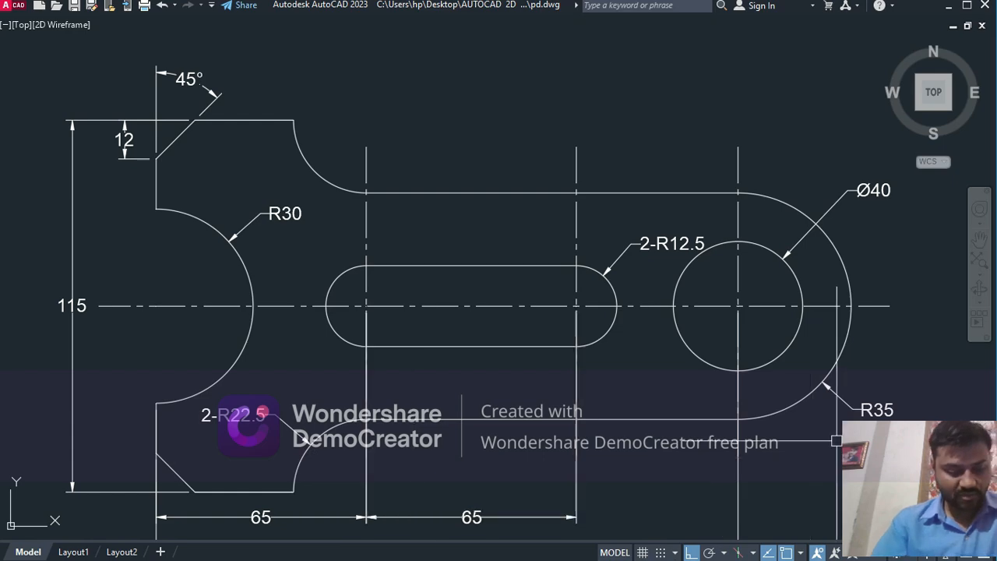
key(super+d)
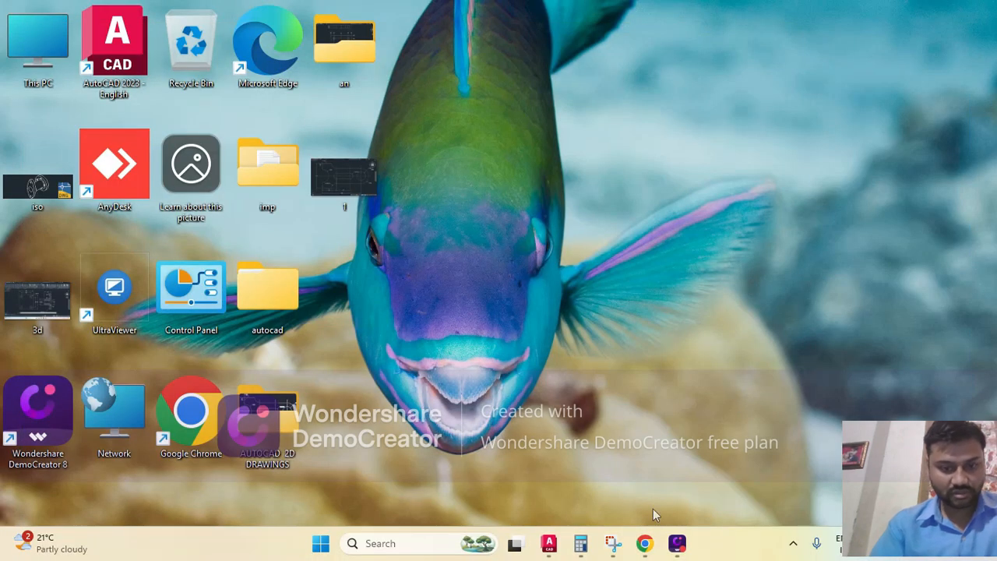
mouse_move(549, 548)
click(621, 465)
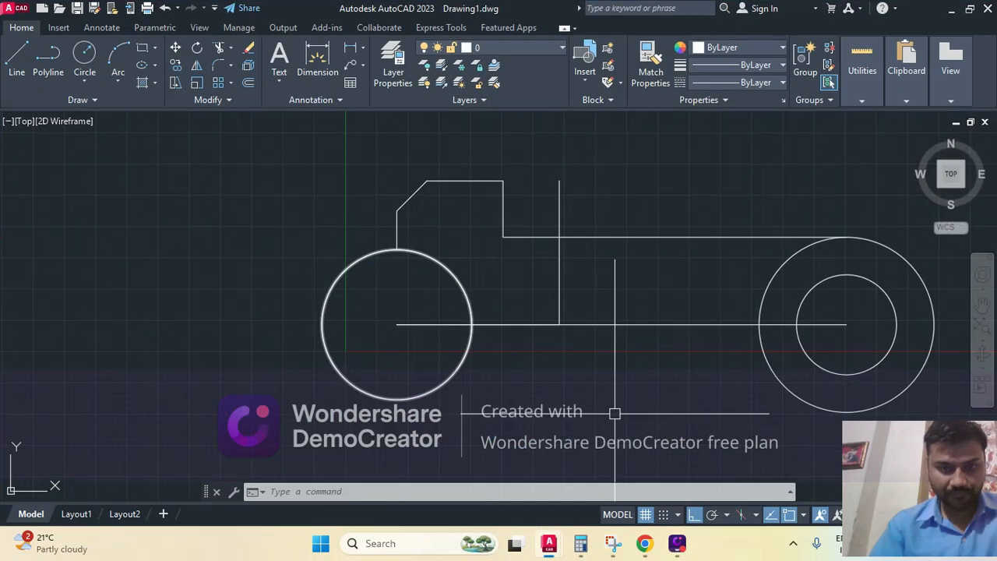
text(f)
key(Return)
text(r)
key(Return)
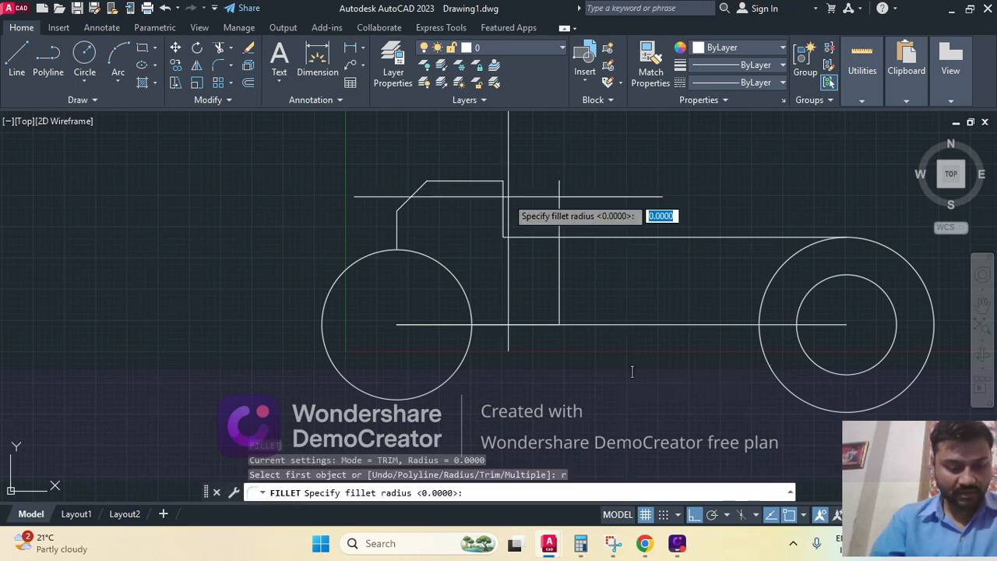
text(22)
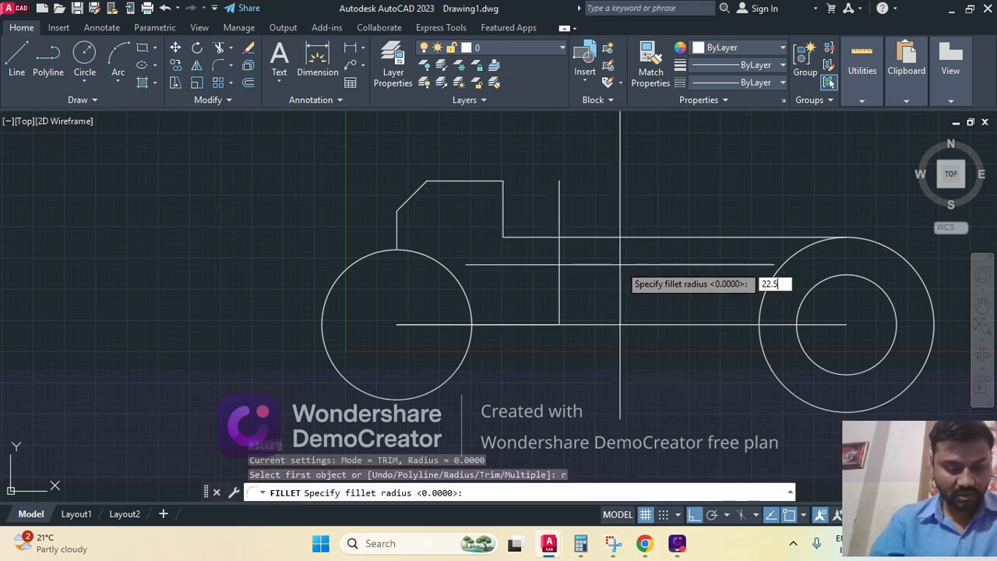
text(.5)
key(Return)
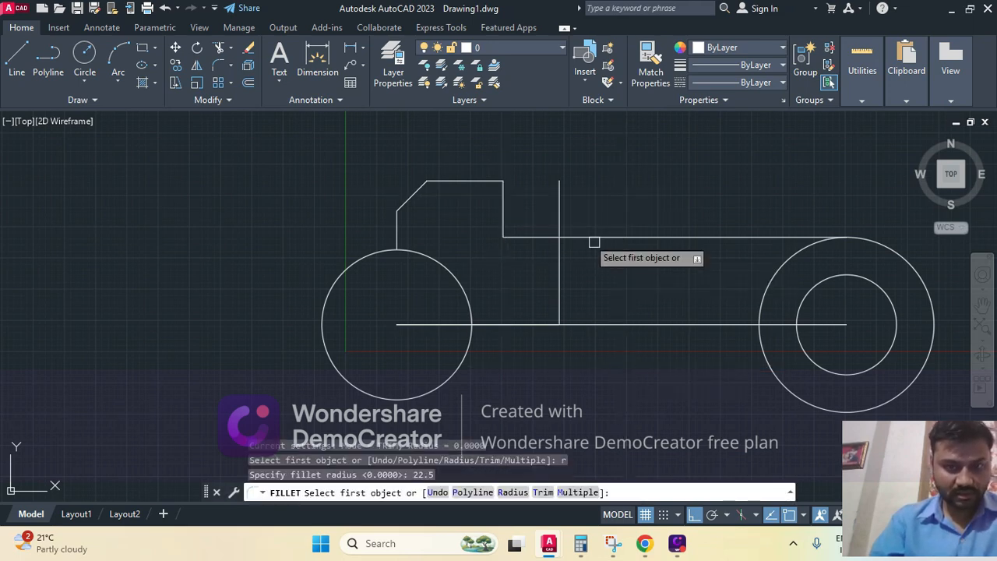
click(501, 218)
click(502, 222)
click(535, 231)
key(Escape)
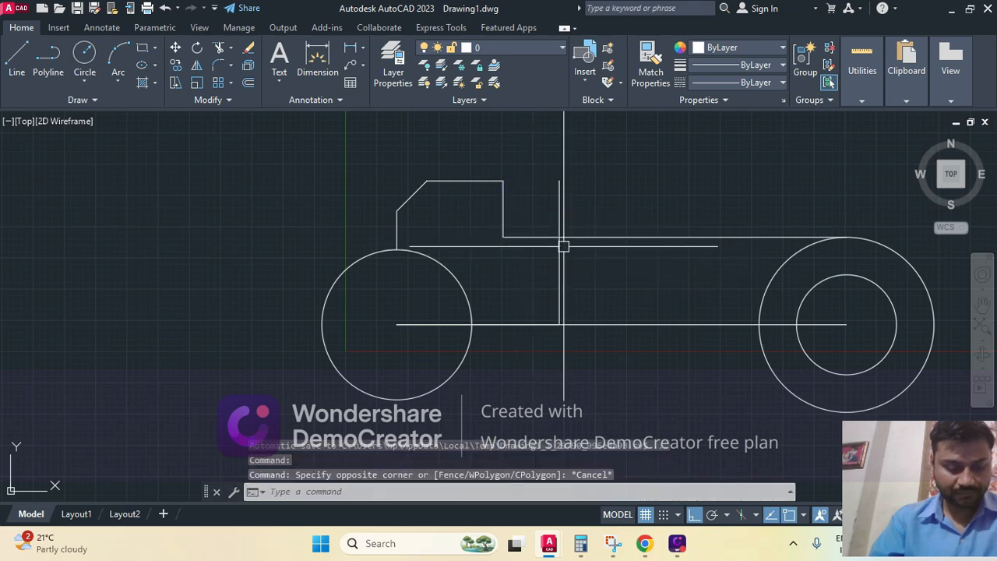
Fillet the corner between the short vertical line and the long horizontal line with radius 22.5.
text(f)
key(Return)
text(r)
key(Return)
key(Return)
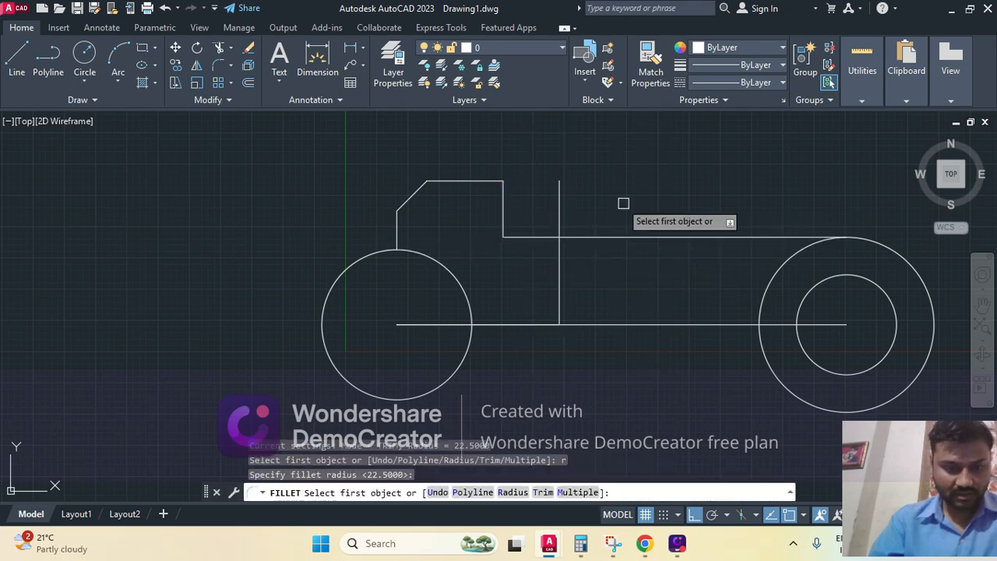
click(507, 212)
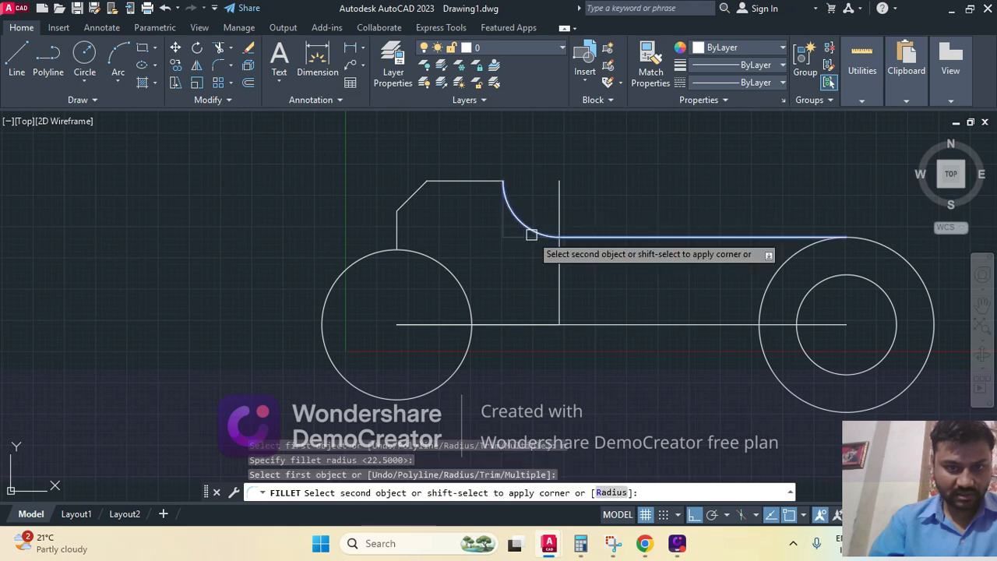
click(529, 232)
key(Return)
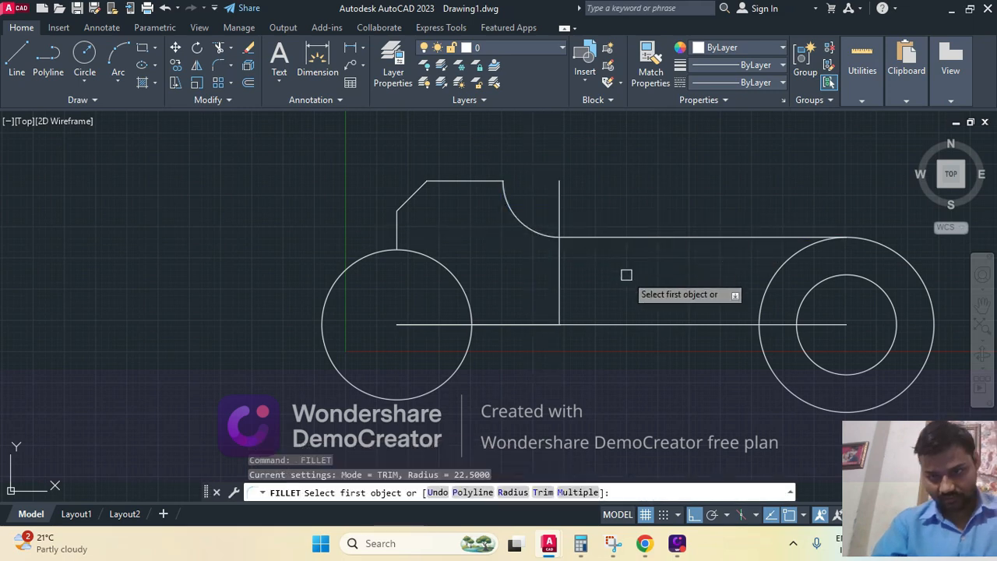
key(Escape)
Erase the vertical construction line that stands 65 to the right of the R30 circle's centre.
click(620, 267)
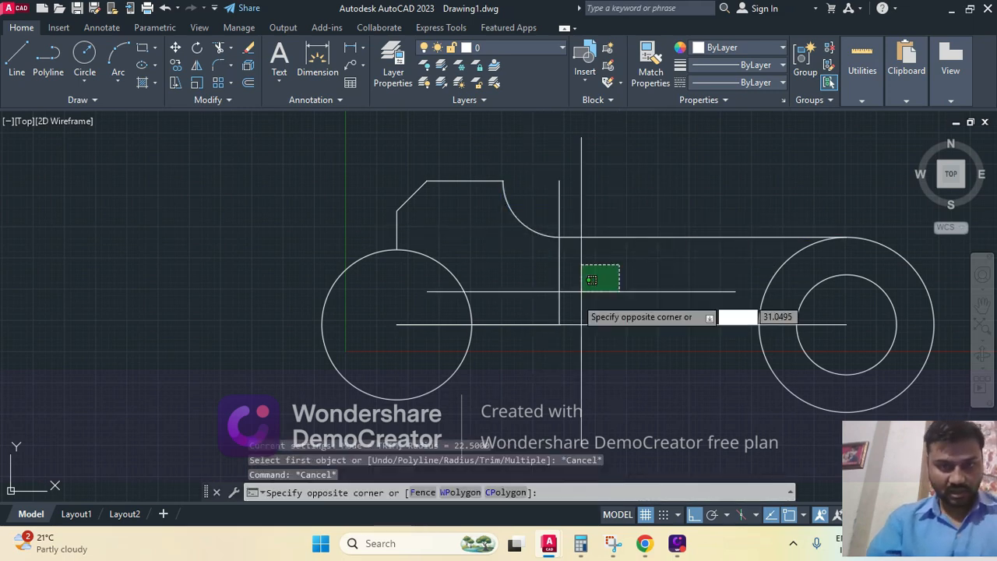
click(514, 284)
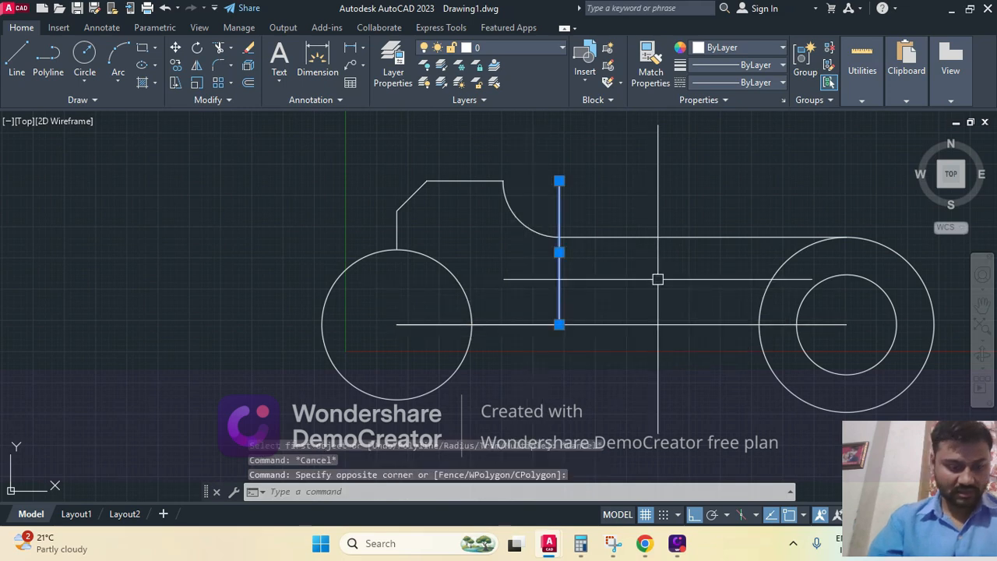
text(e)
key(Return)
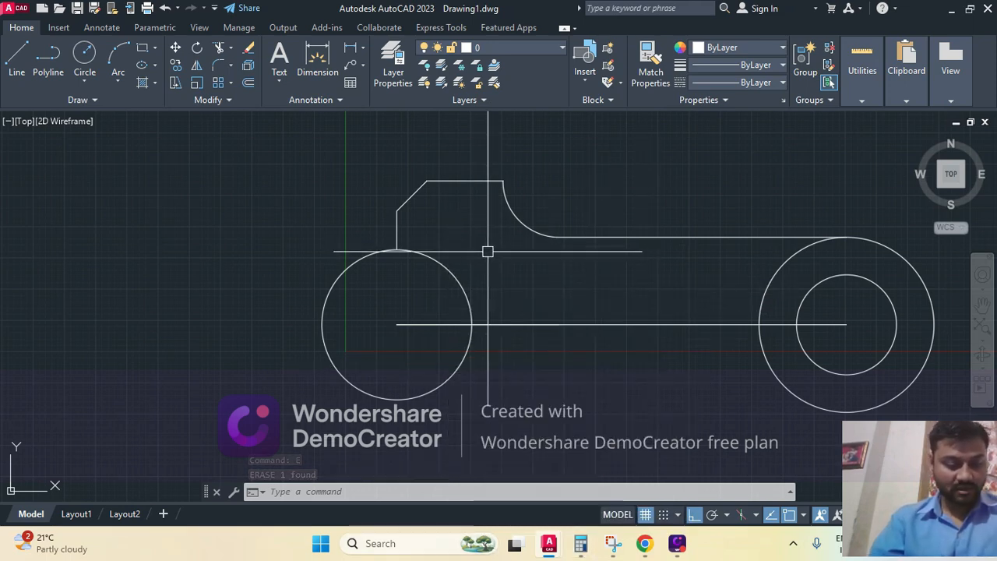
Check the slot's spacing from the R30 arc's centre in the reference drawing pd.dwg and return to Drawing1.dwg.
key(super+d)
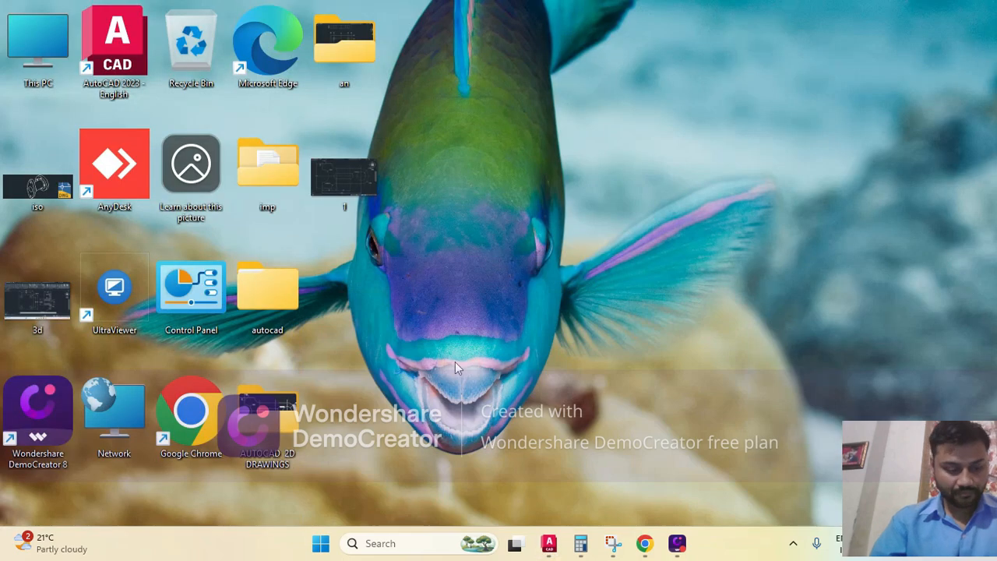
mouse_move(549, 545)
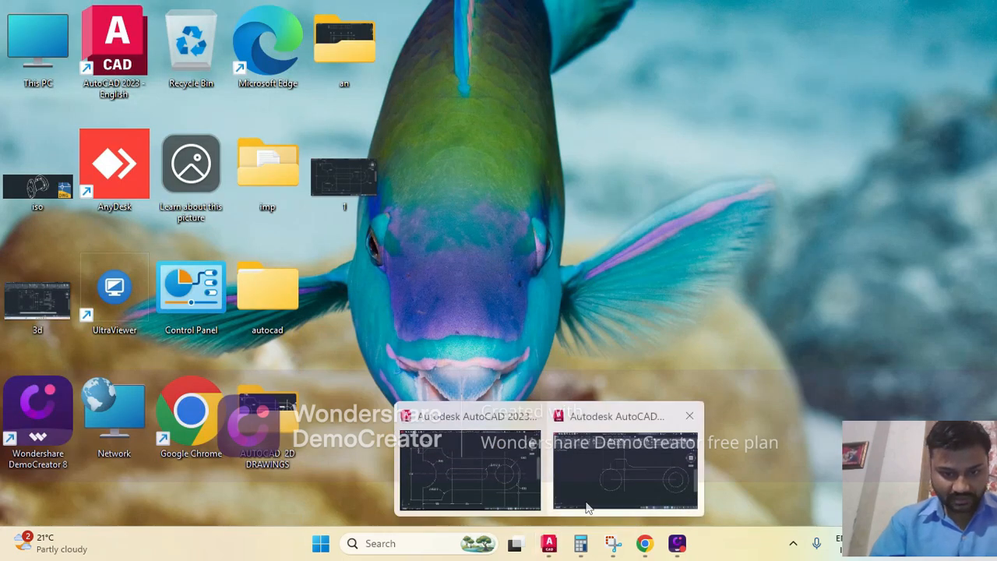
click(624, 477)
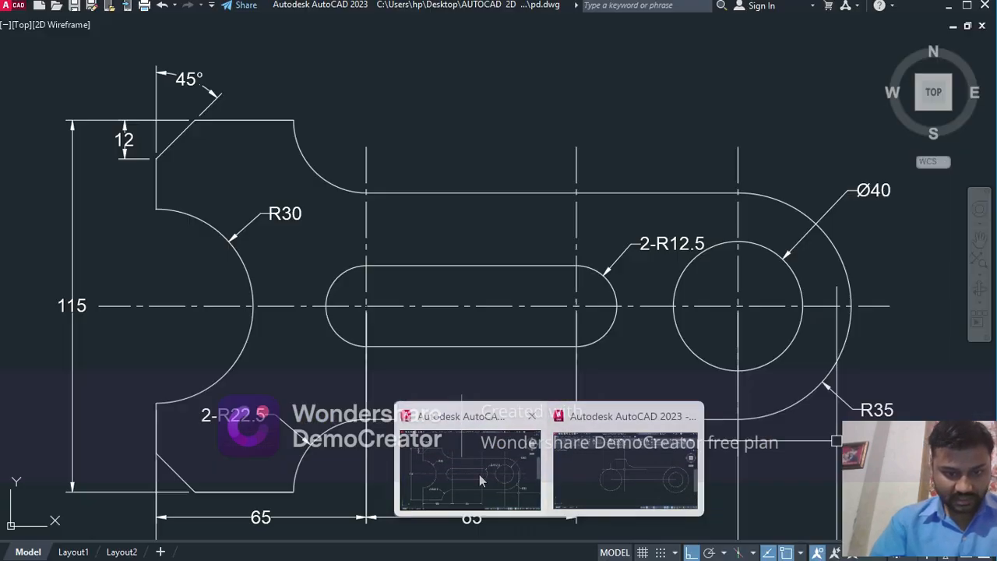
click(366, 307)
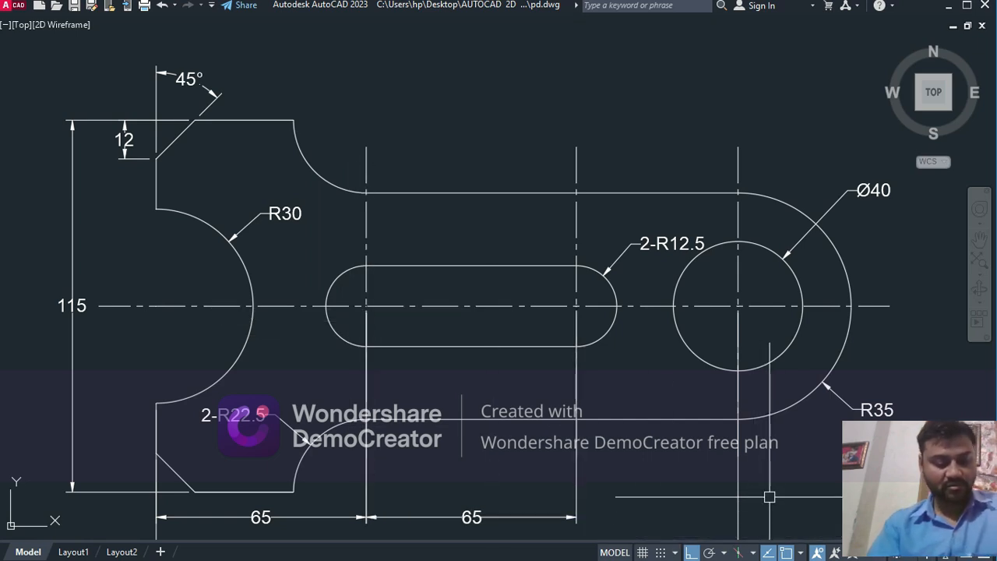
key(super+r)
key(Escape)
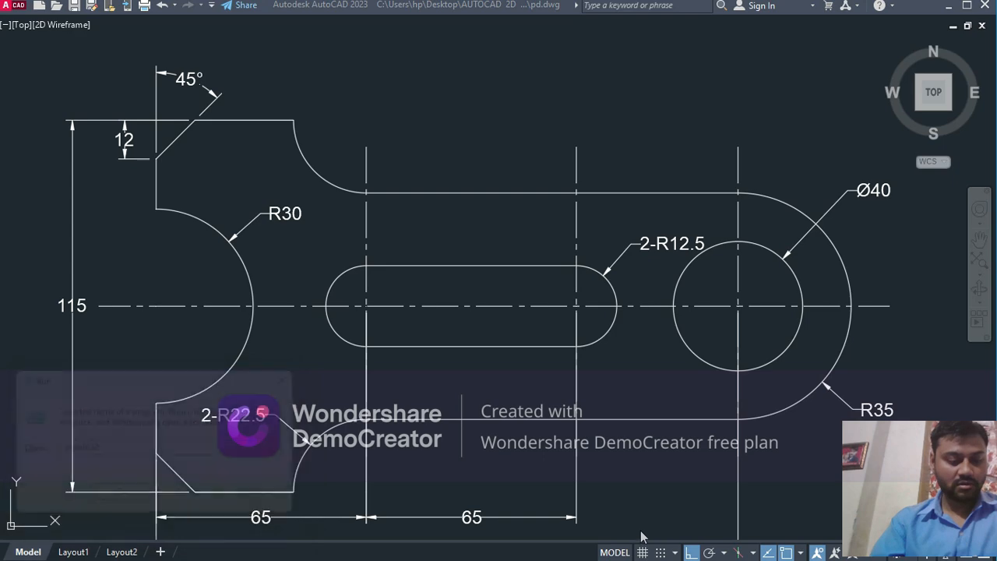
key(super+d)
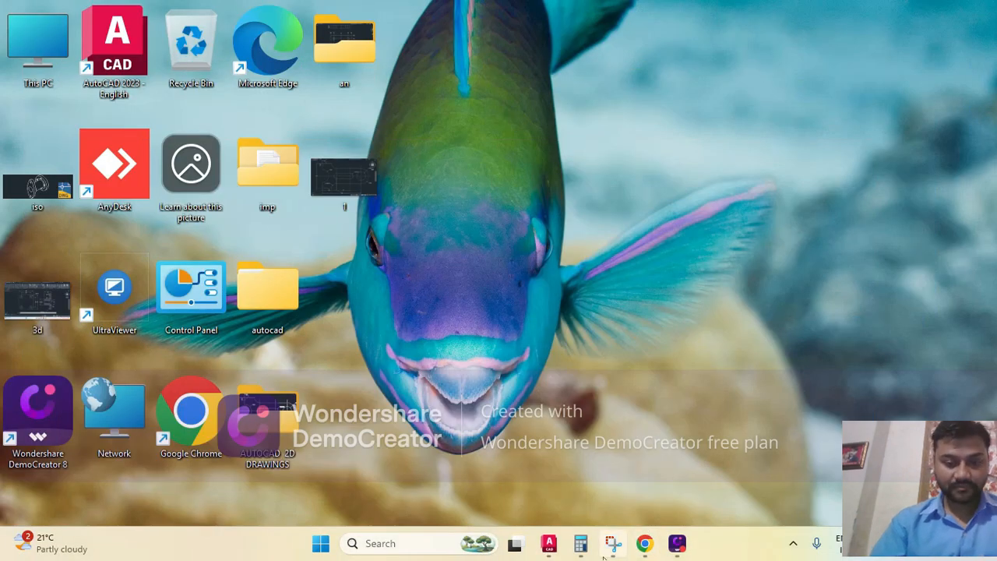
mouse_move(553, 544)
click(578, 487)
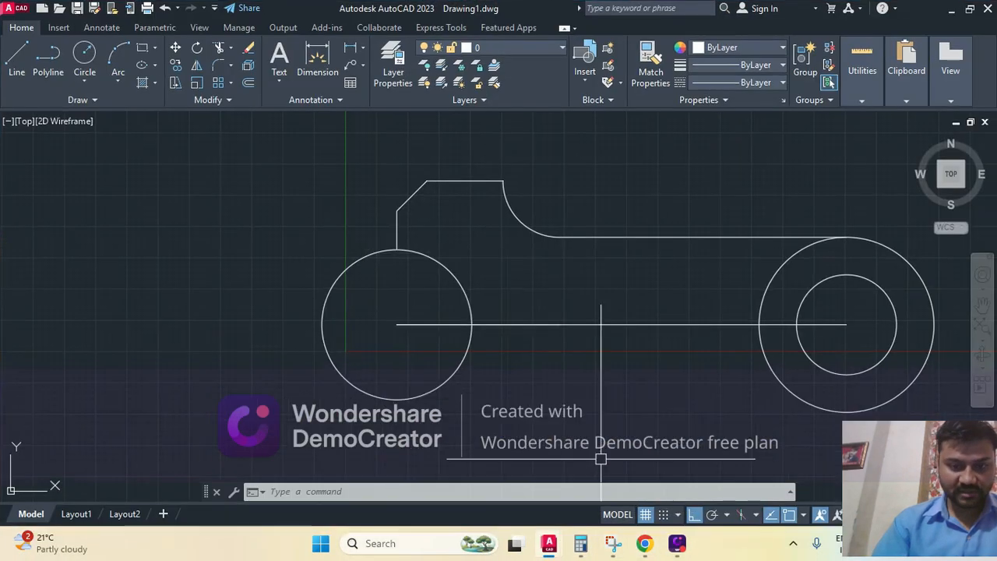
key(Escape)
key(Escape)
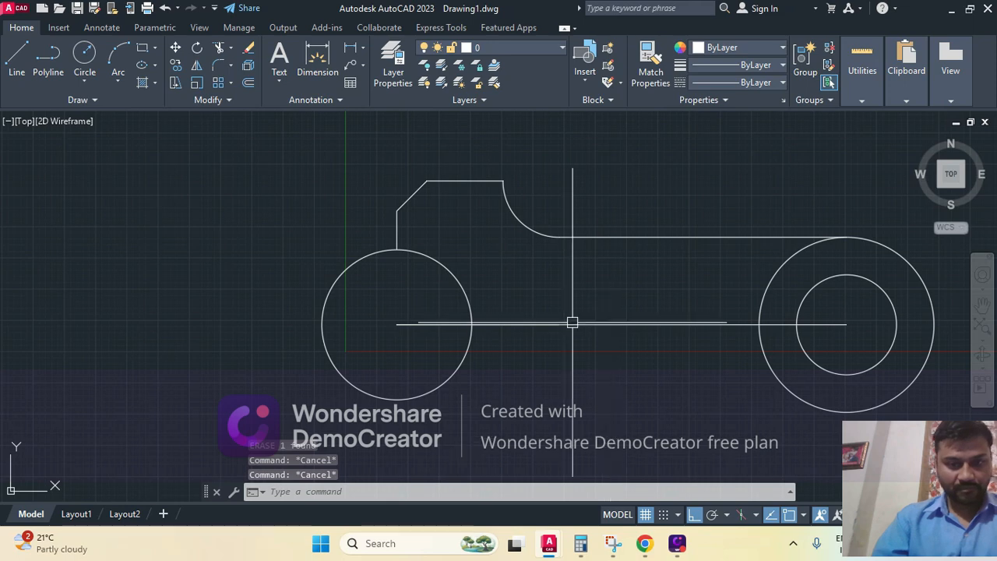
Erase the horizontal centre line that joins the R30 circle's centre to the R35 circle's centre.
click(590, 353)
click(543, 305)
text(e)
key(Return)
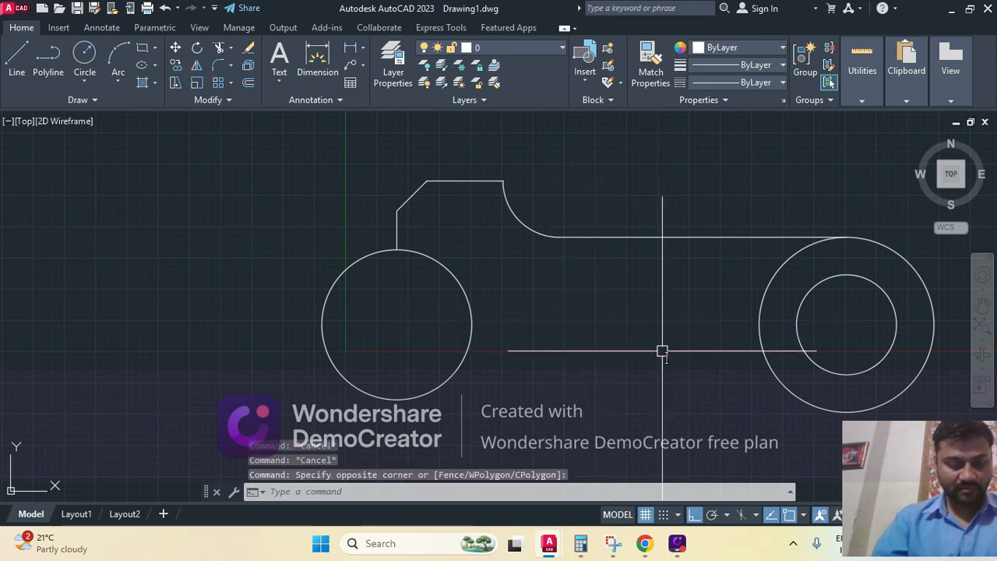
Draw a horizontal construction line 65 long to the right from the R30 circle's centre.
text(l)
key(Return)
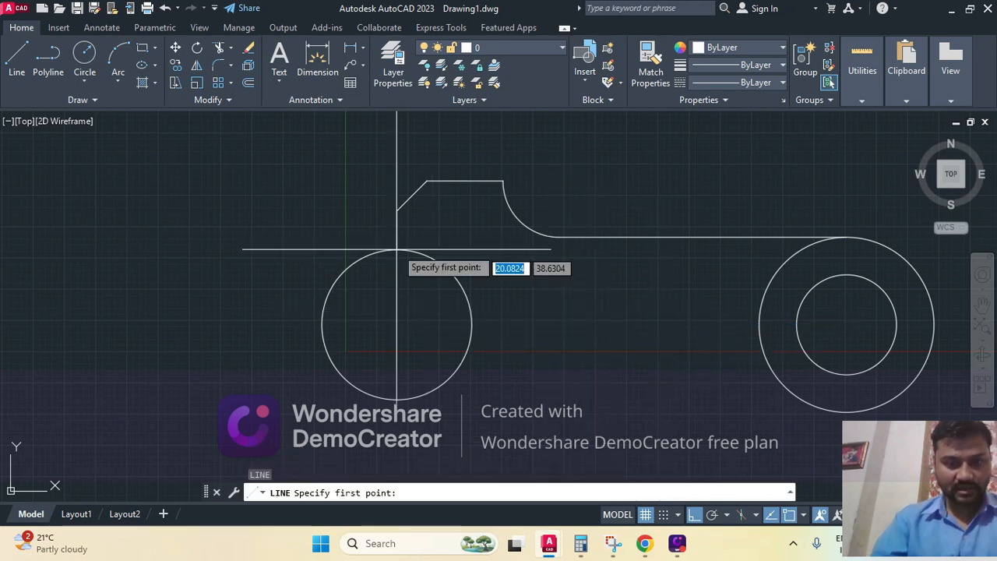
click(397, 324)
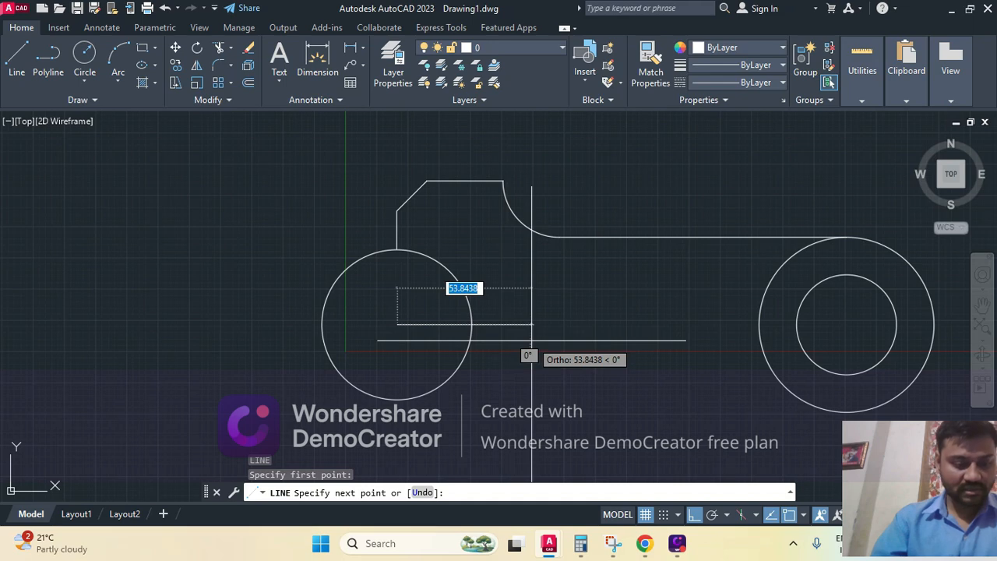
text(65)
key(Return)
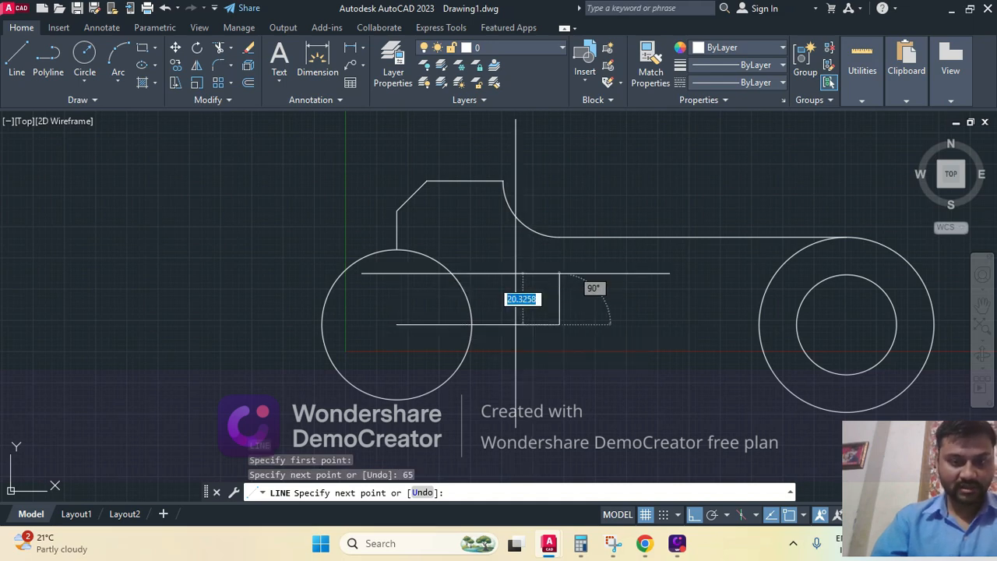
key(Return)
Check the slot's radius in pd.dwg and draw a circle of radius 12.5 centred on the construction line's right end.
text(c)
key(Return)
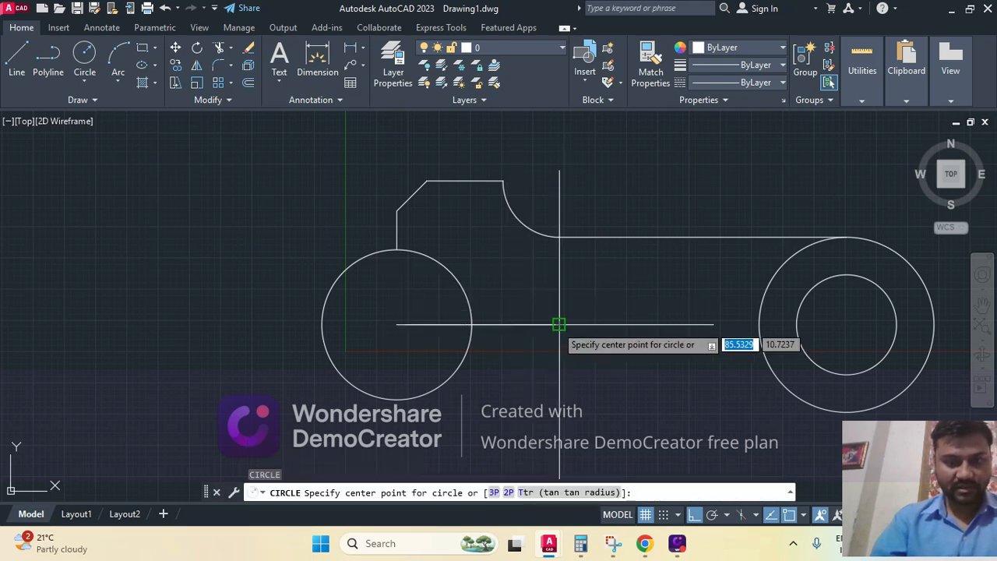
click(559, 324)
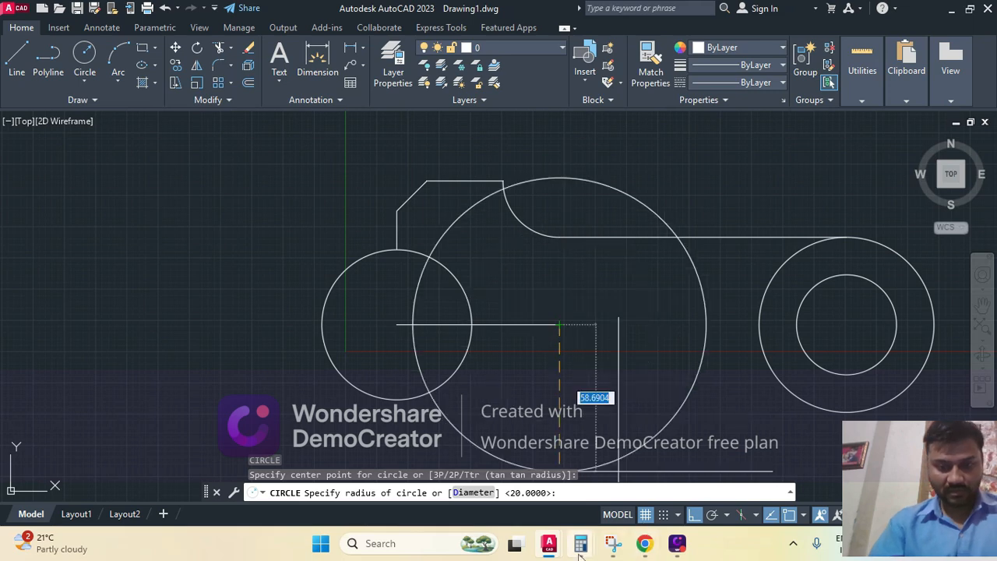
mouse_move(557, 547)
click(461, 456)
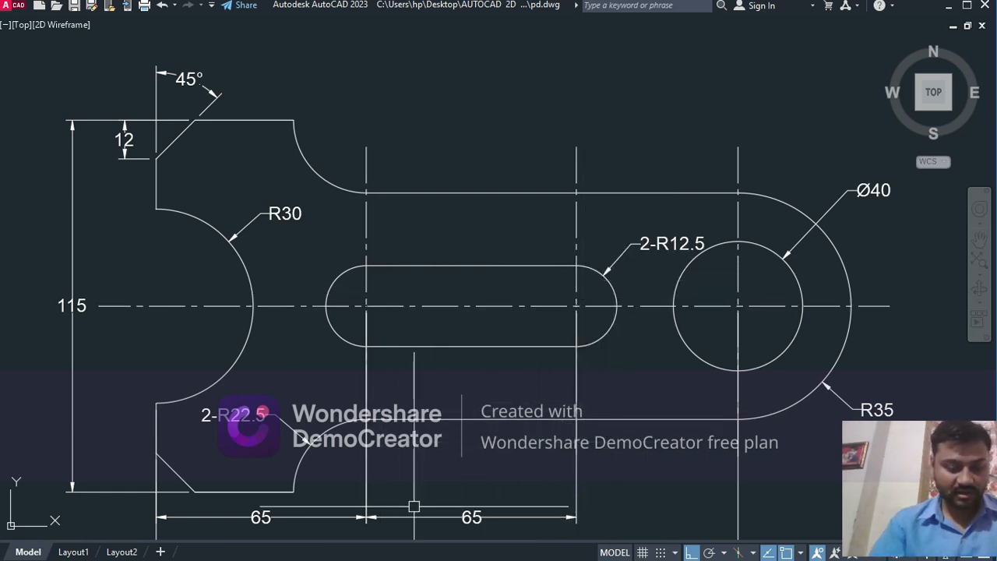
key(super+d)
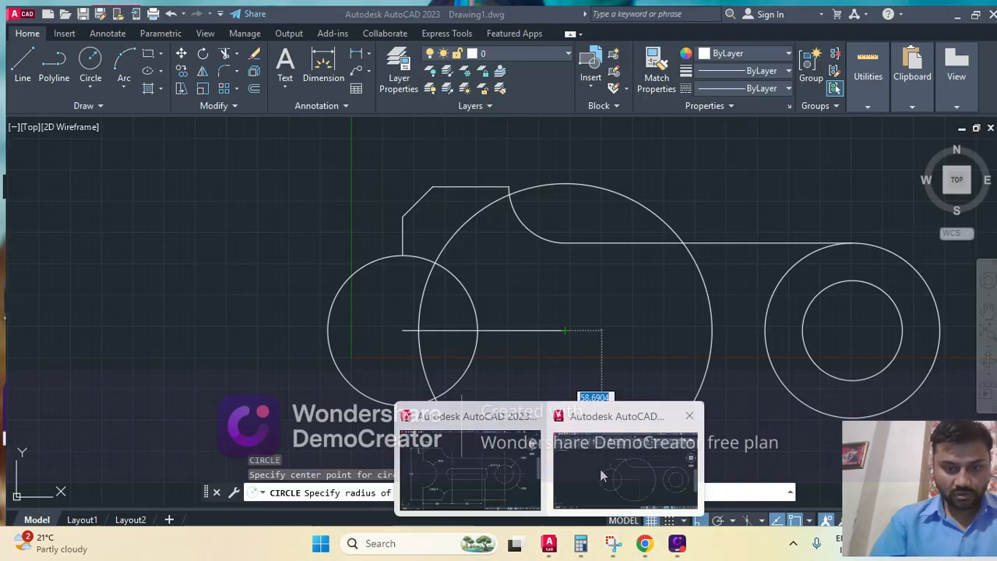
click(607, 467)
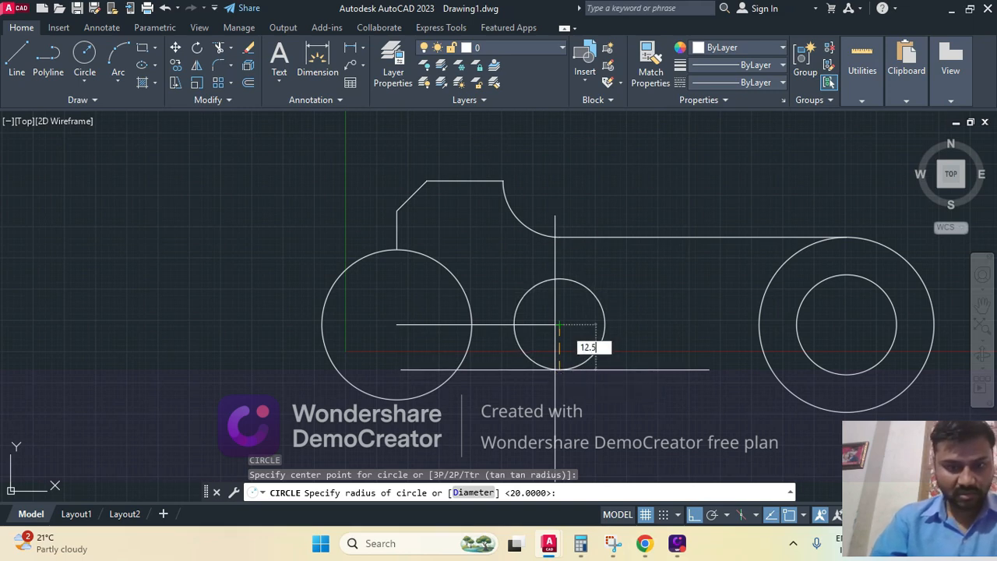
key(Return)
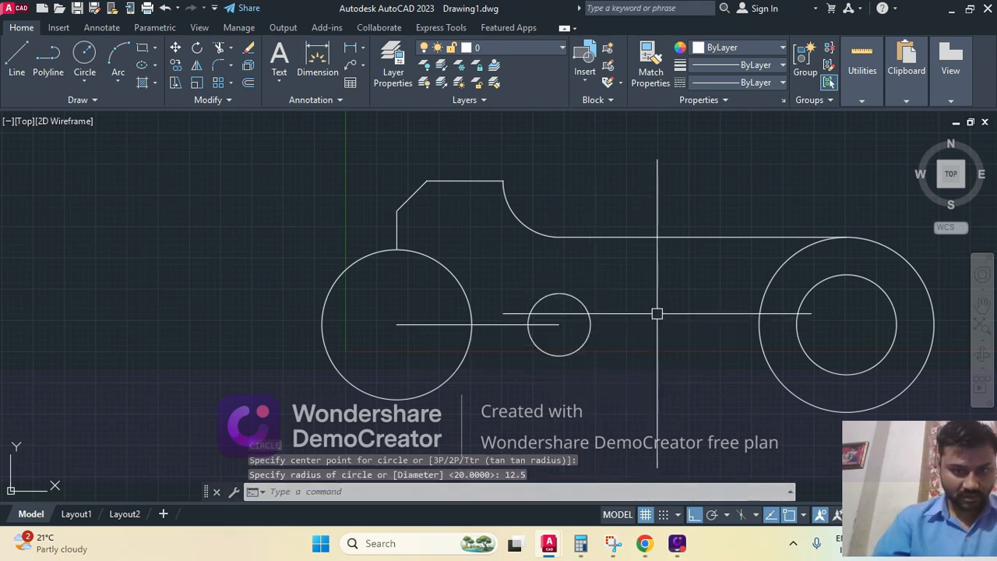
Erase the horizontal construction line between the R30 circle's centre and the R12.5 circle's centre.
click(506, 324)
text(E)
key(Return)
Draw a horizontal construction line 65 long to the right from the R12.5 circle's centre.
text(L)
key(Return)
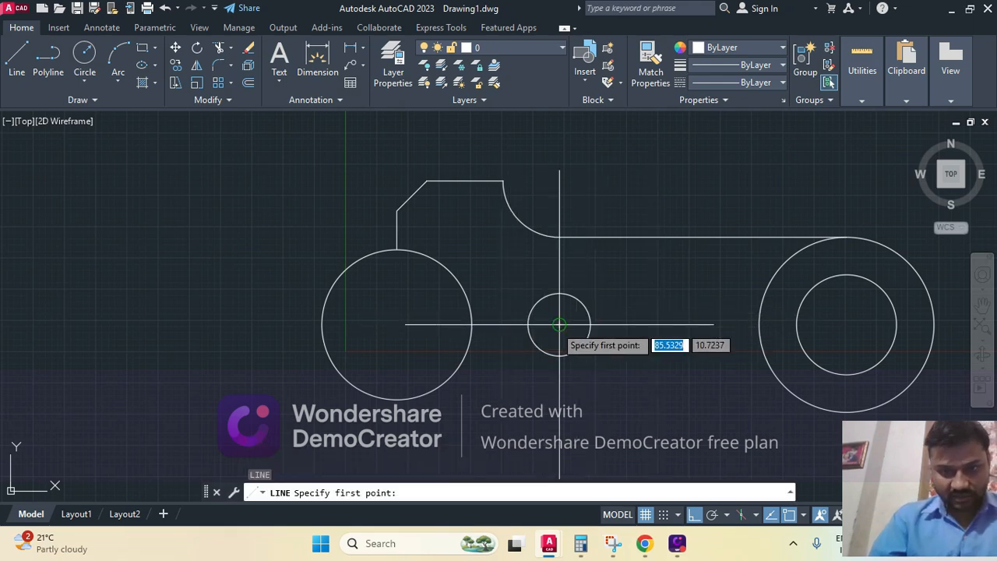
click(559, 324)
text(65)
key(Return)
key(Return)
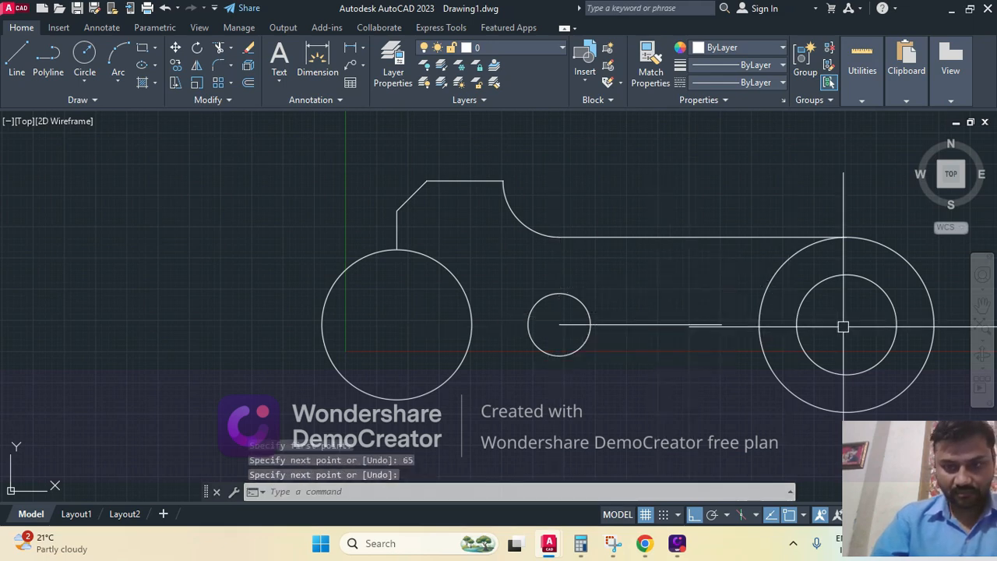
Draw the second slot circle centred on the new construction line's right end, entering 12,.5 for its radius.
text(c)
key(Return)
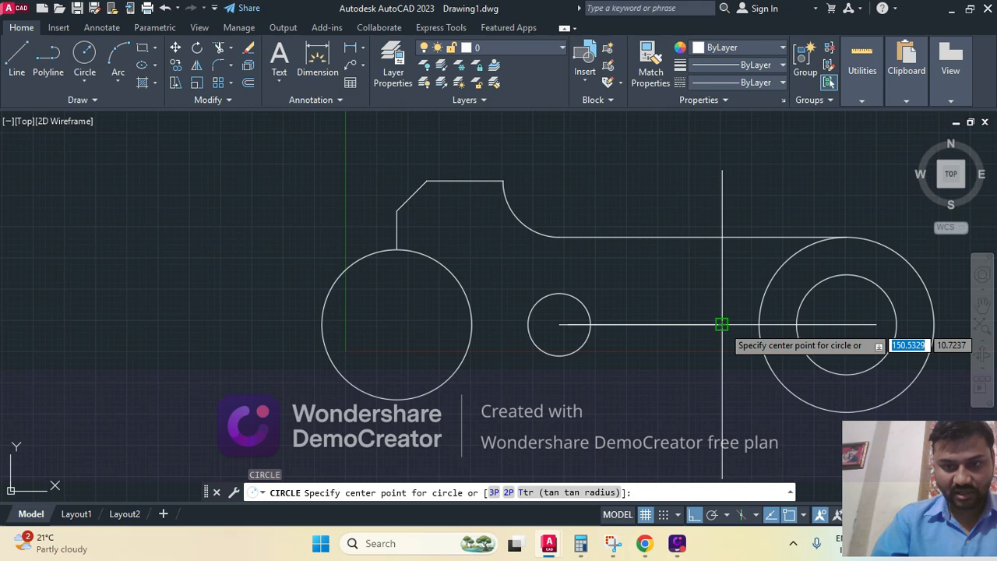
click(721, 324)
text(12)
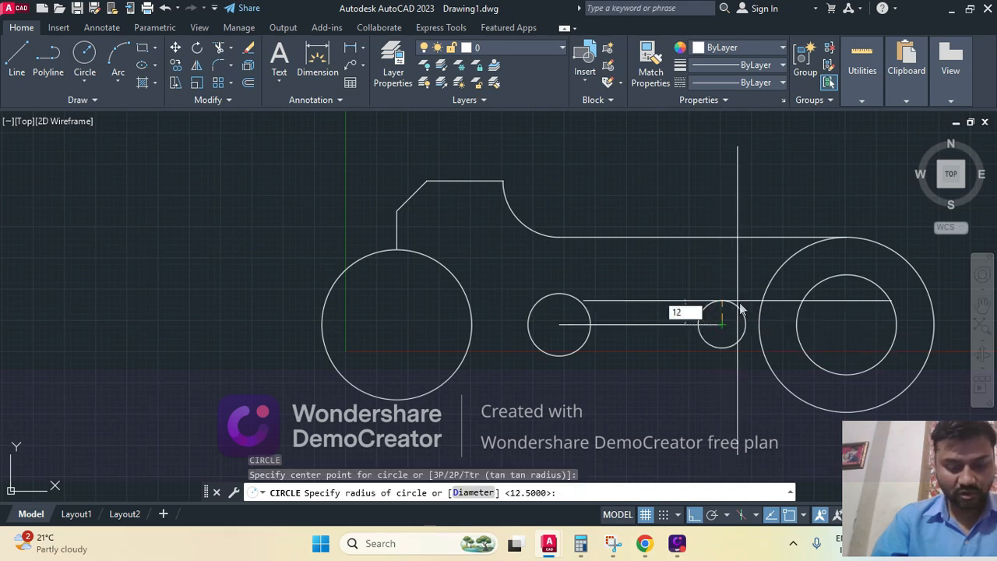
text(,.)
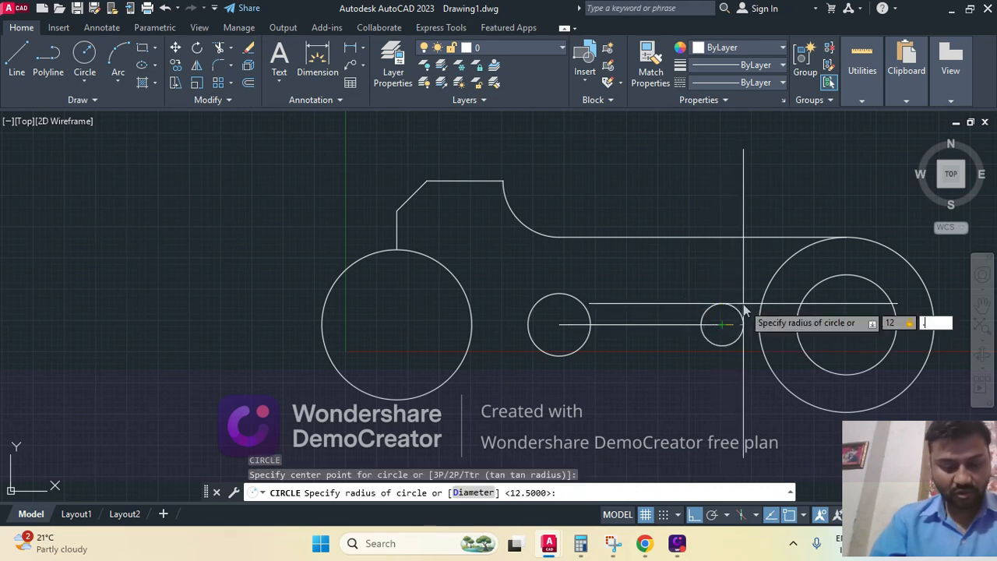
key(Return)
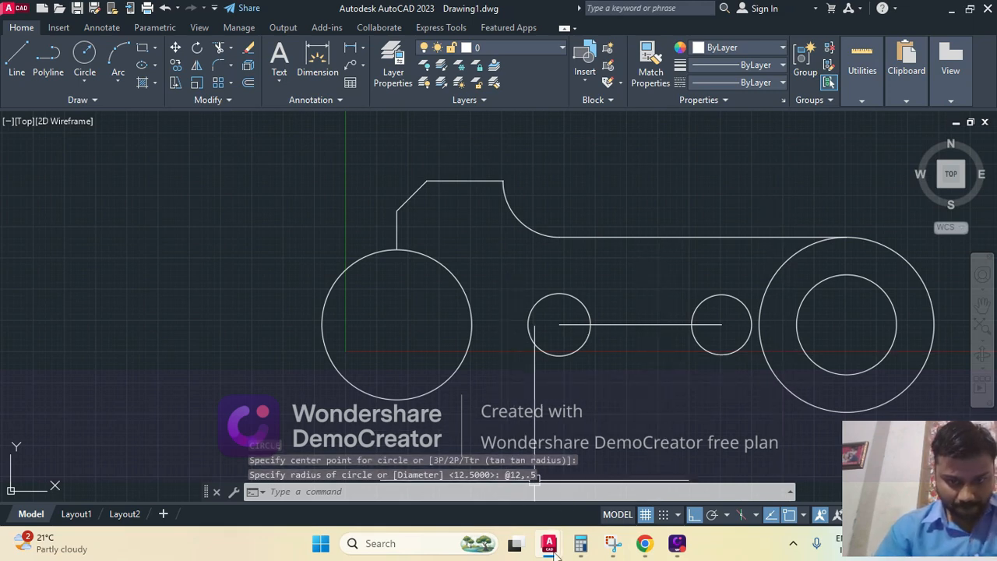
Compare with pd.dwg and draw a line from the left slot circle's top point to the top of the right slot circle.
mouse_move(553, 546)
click(470, 470)
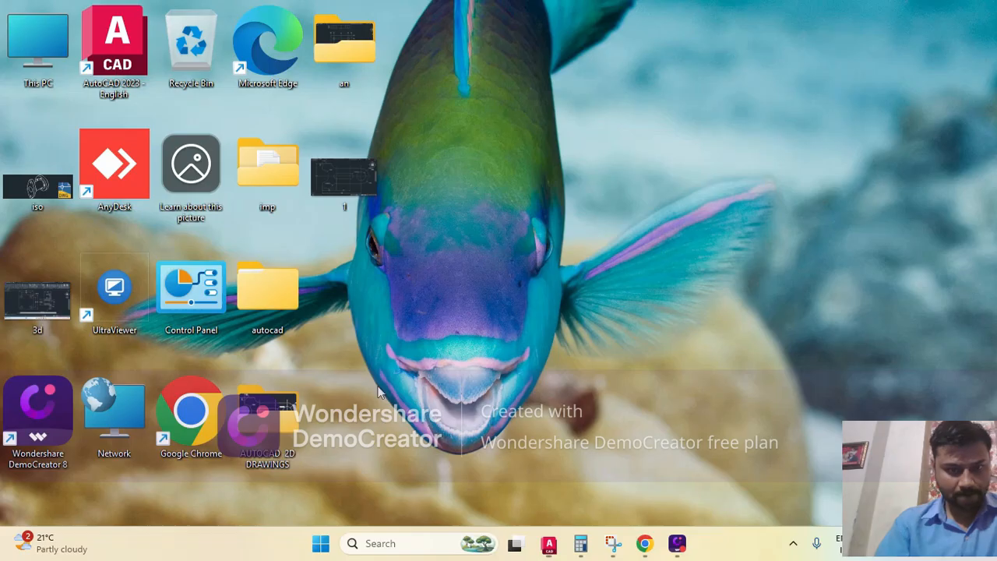
mouse_move(556, 545)
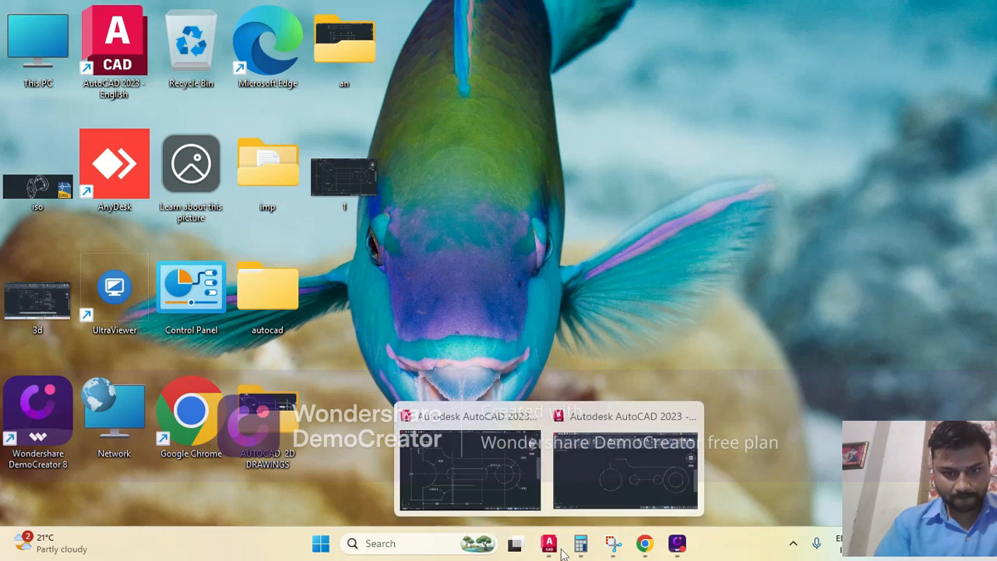
click(585, 484)
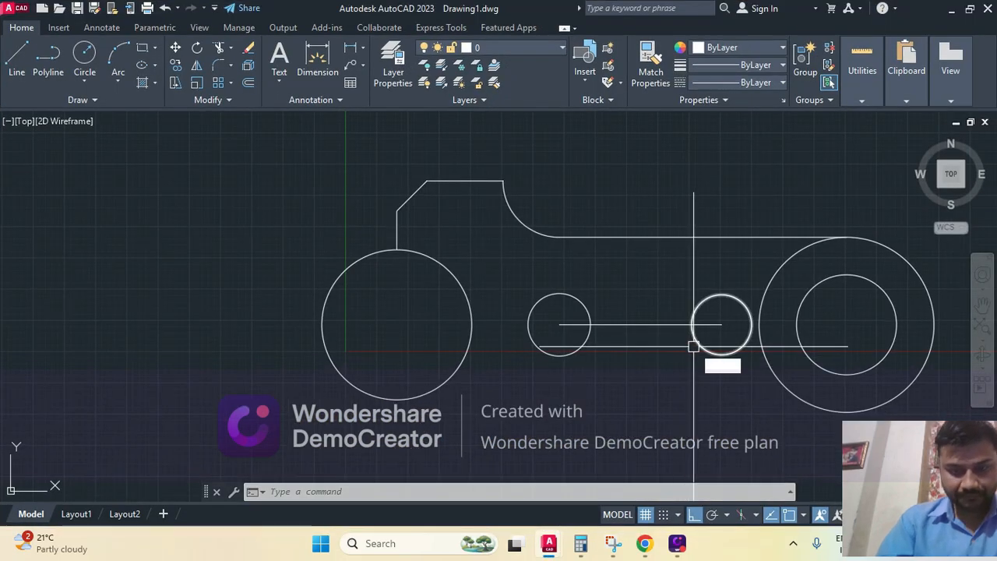
text(l)
key(Return)
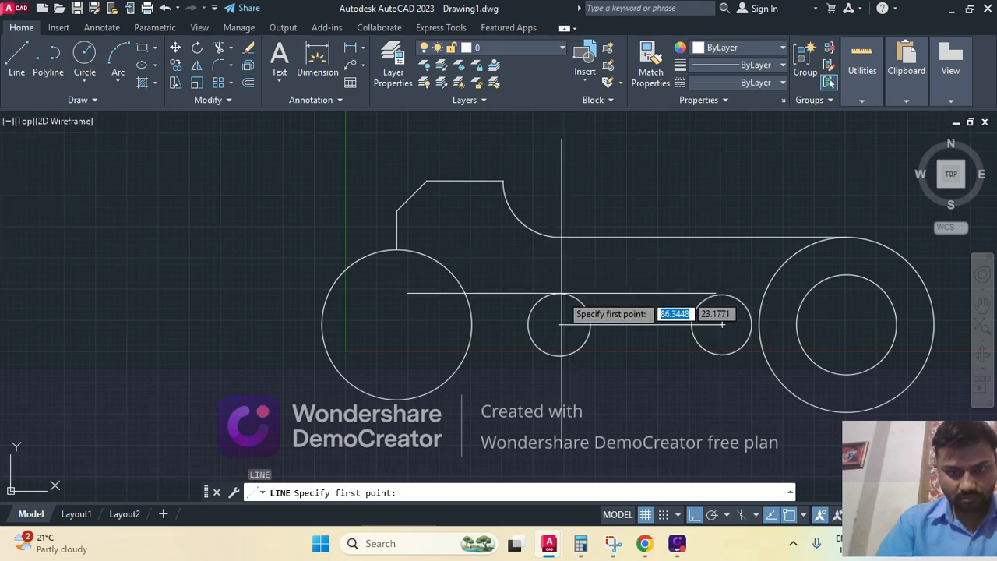
click(559, 293)
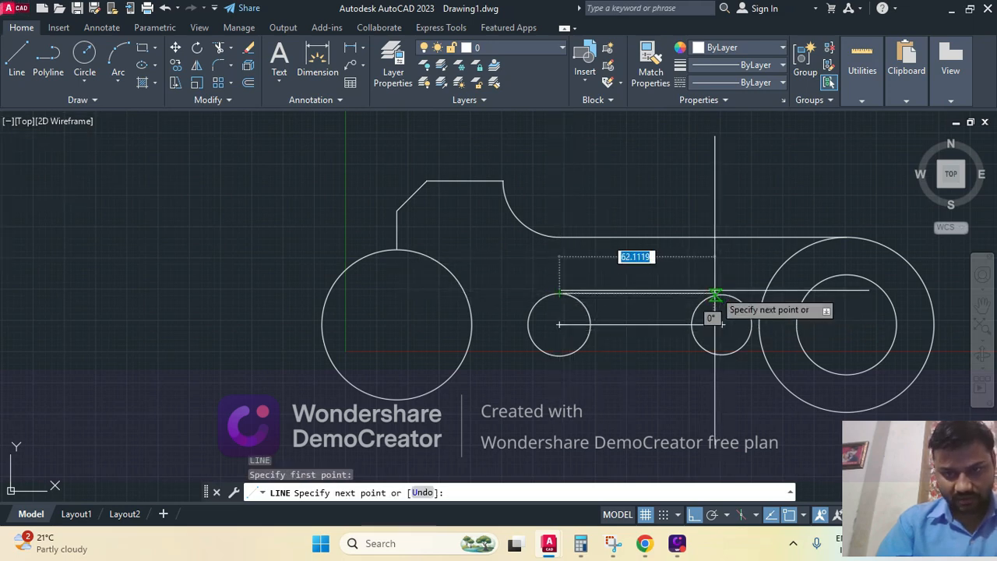
click(718, 295)
key(Return)
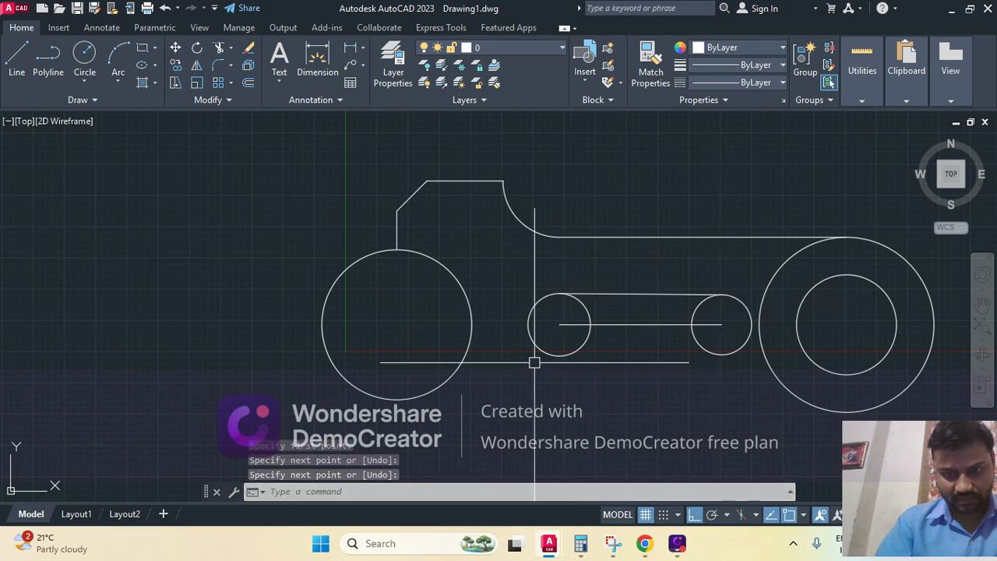
Draw a line from the left slot circle's bottom point to the bottom of the right slot circle.
key(Return)
click(559, 355)
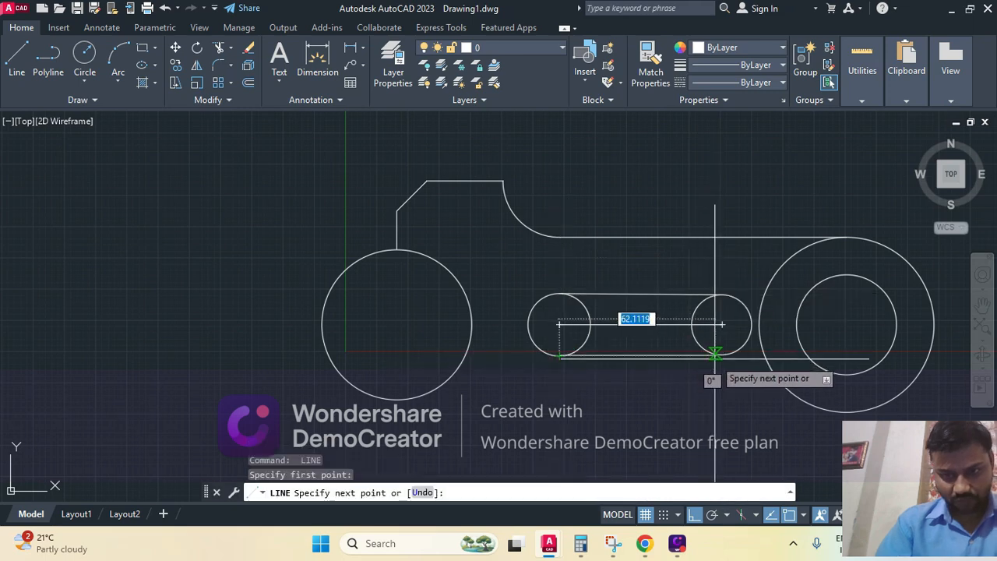
click(718, 356)
key(Return)
Erase the horizontal construction line between the centres of the two slot circles.
click(642, 321)
click(638, 325)
text(E)
key(Return)
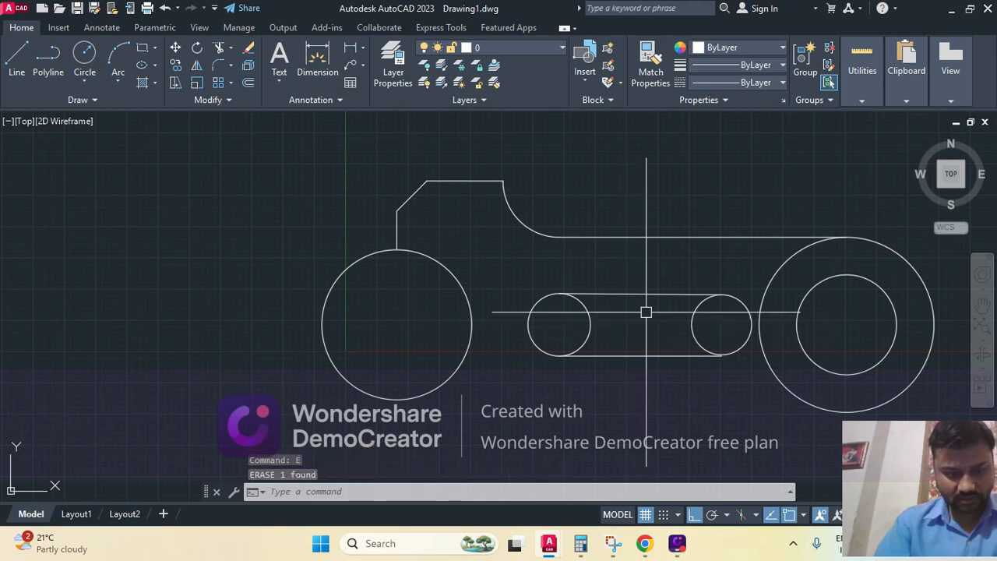
Trim the inner half of the left slot circle and try to trim the inner half of the right one.
text(tr)
key(Return)
click(594, 326)
drag(694, 322, 654, 316)
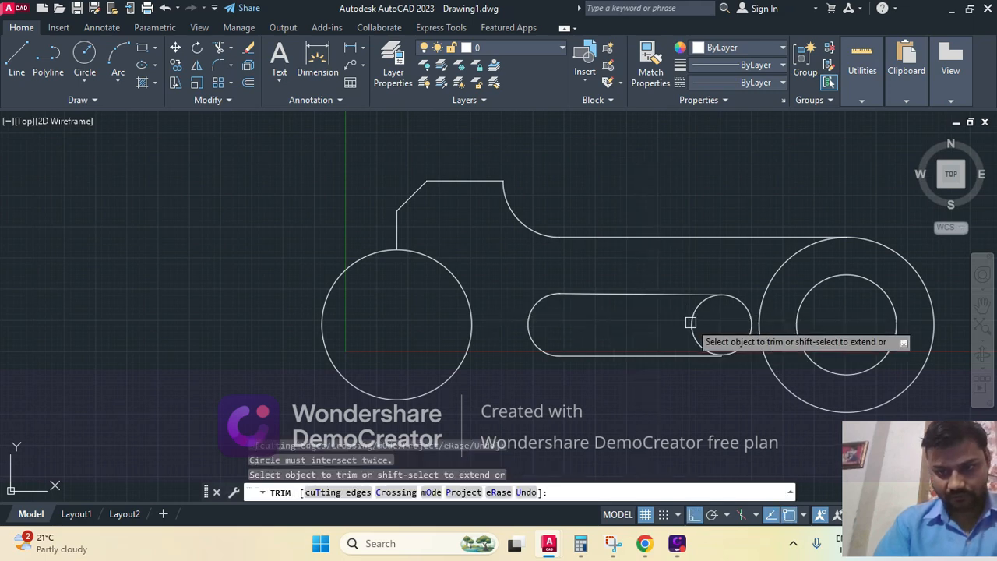
key(Escape)
Try to trim the inner half of the right slot circle and examine where the slot's lines meet it.
click(690, 322)
click(666, 326)
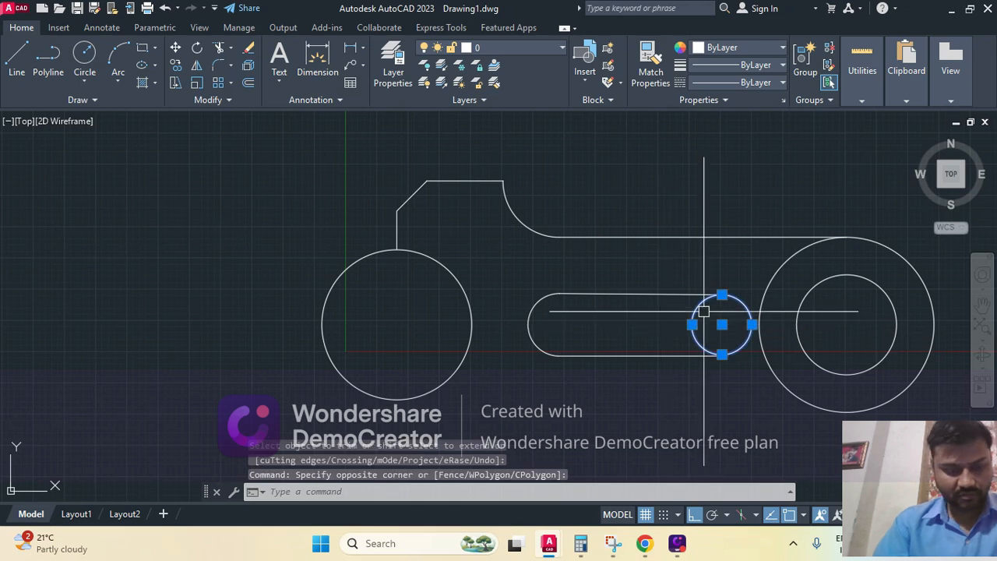
key(Escape)
key(Escape)
key(Escape)
scroll(712, 298, up, 4)
scroll(715, 292, up, 8)
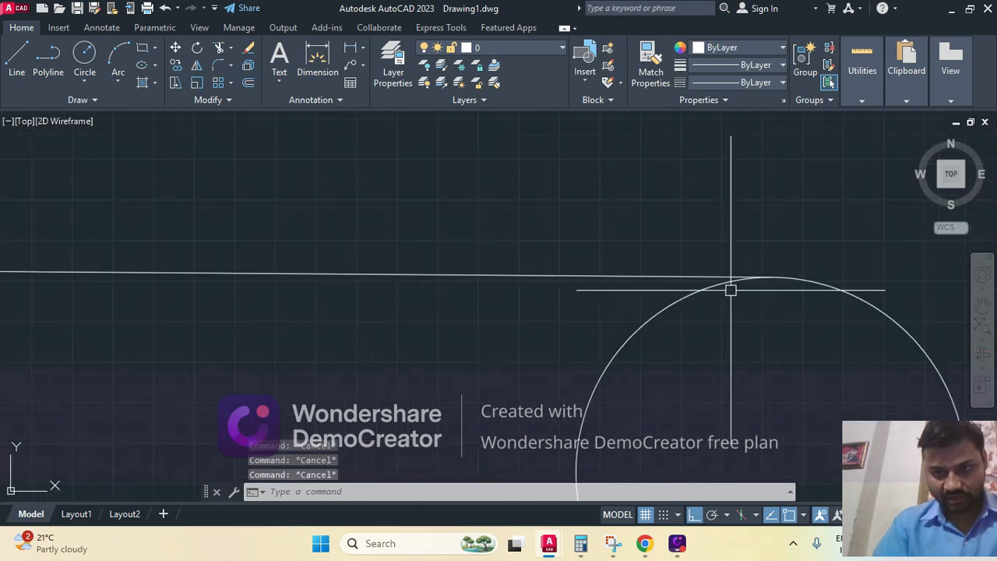
scroll(747, 303, down, 8)
middle_drag(745, 303, 639, 206)
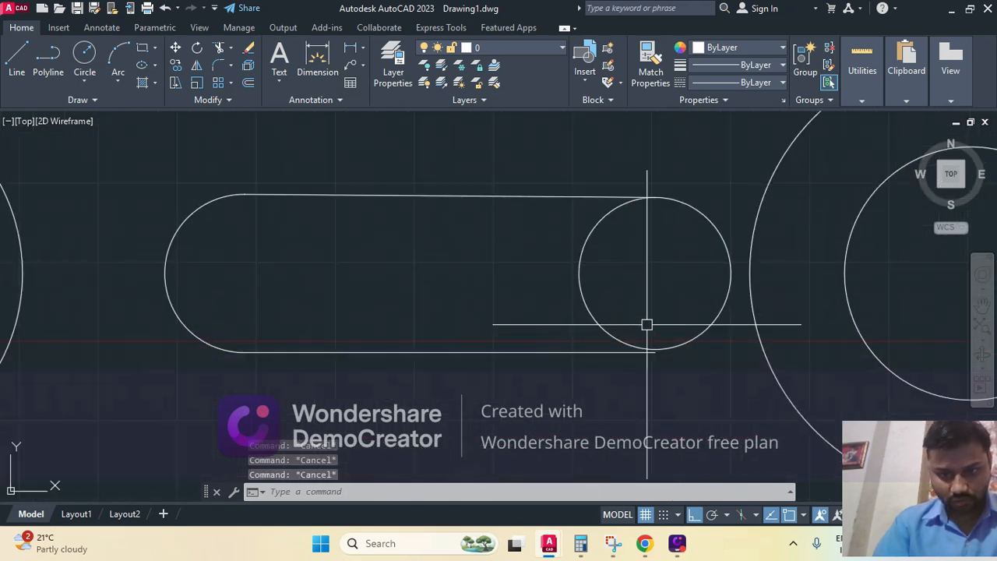
Erase the slot's bottom line.
key(Return)
key(Escape)
key(Escape)
click(461, 367)
click(439, 341)
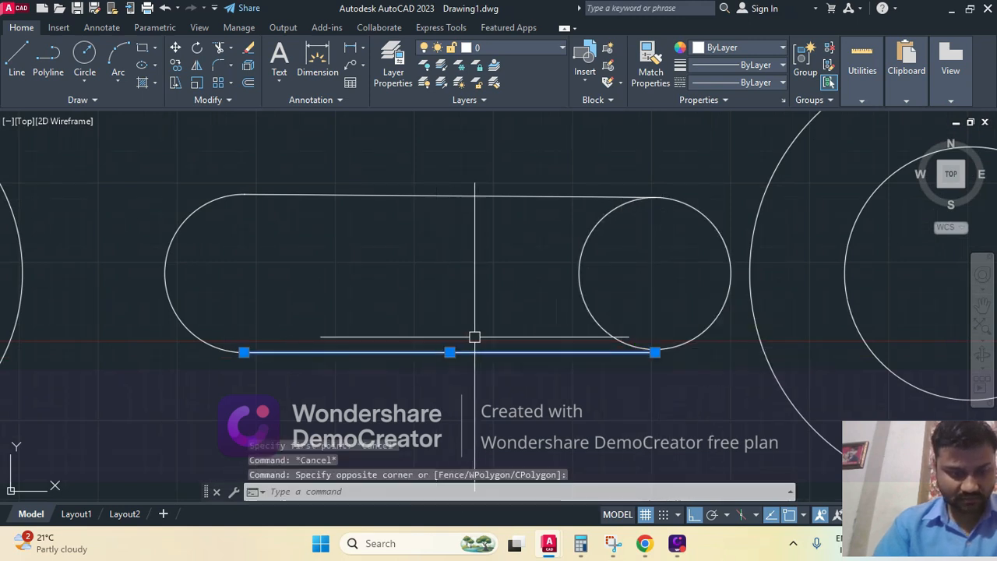
key(Delete)
text(l)
key(Return)
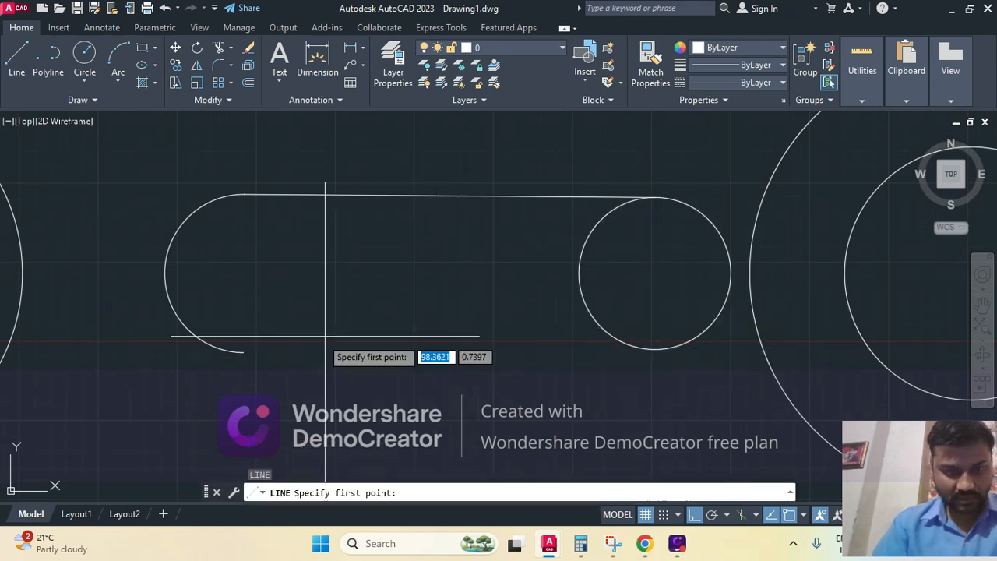
click(243, 351)
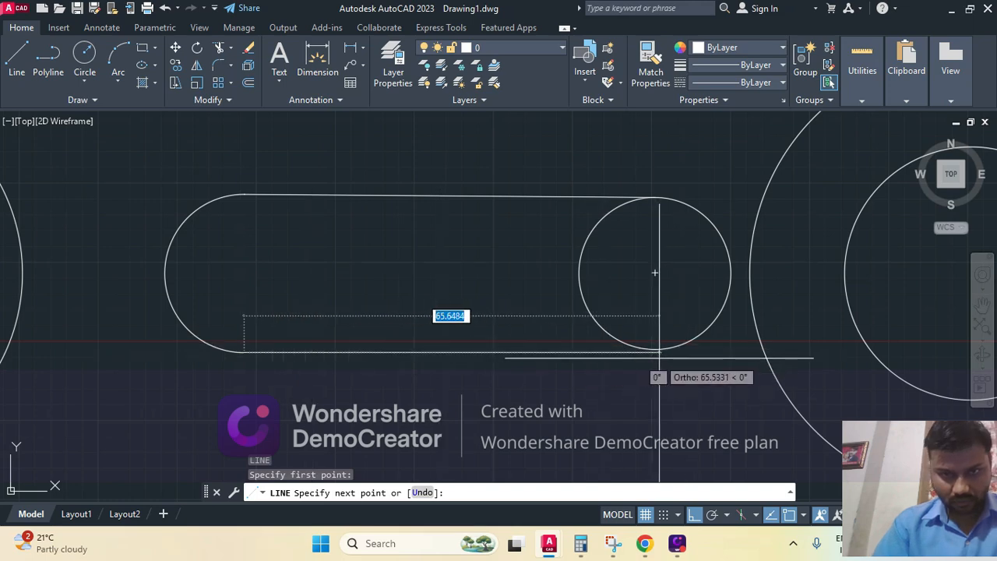
key(Escape)
key(Escape)
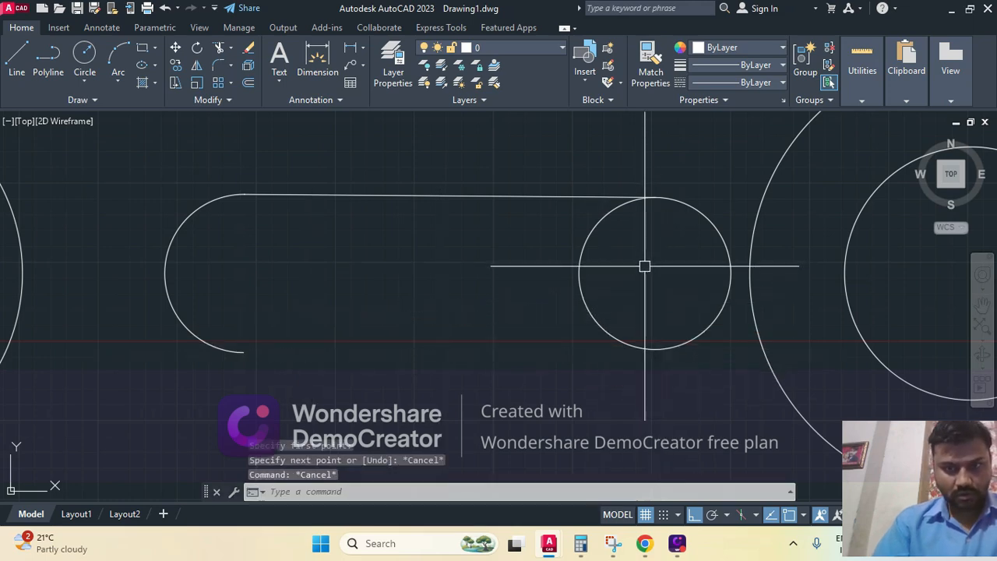
Draw a horizontal line from the right slot circle's bottom point leftward to just beyond the left arc.
scroll(662, 259, down, 4)
middle_drag(656, 262, 646, 282)
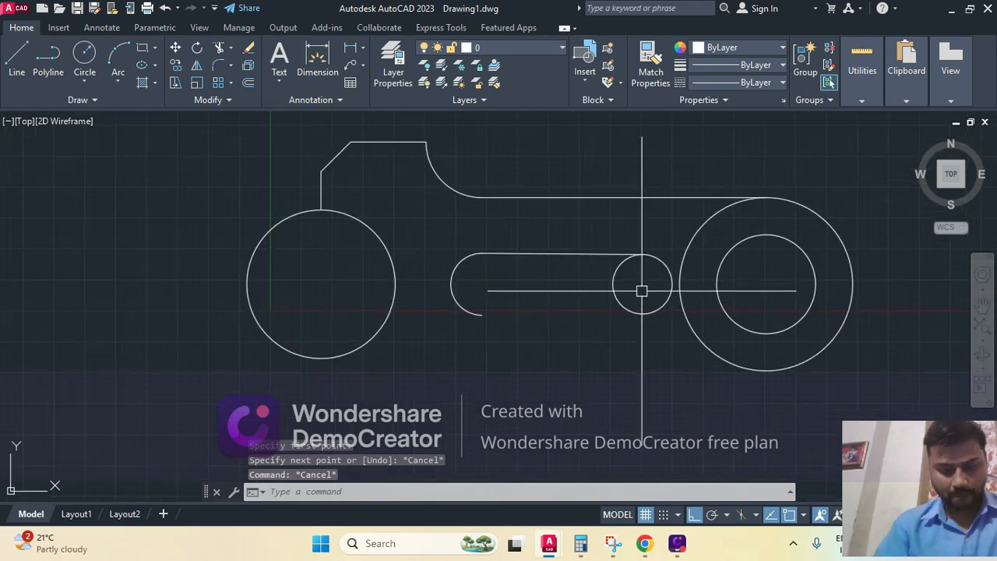
key(Return)
click(642, 313)
scroll(498, 313, up, 4)
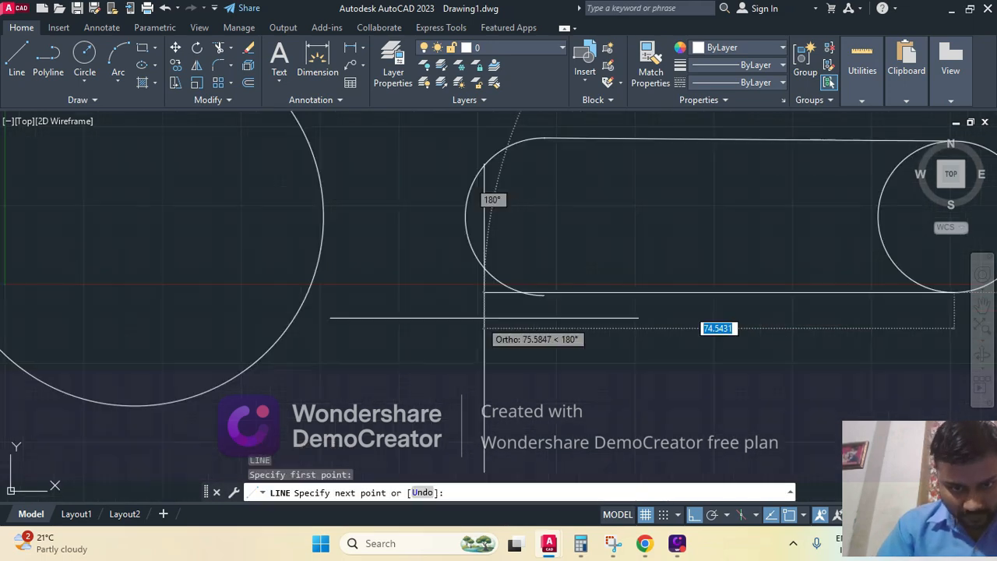
click(463, 313)
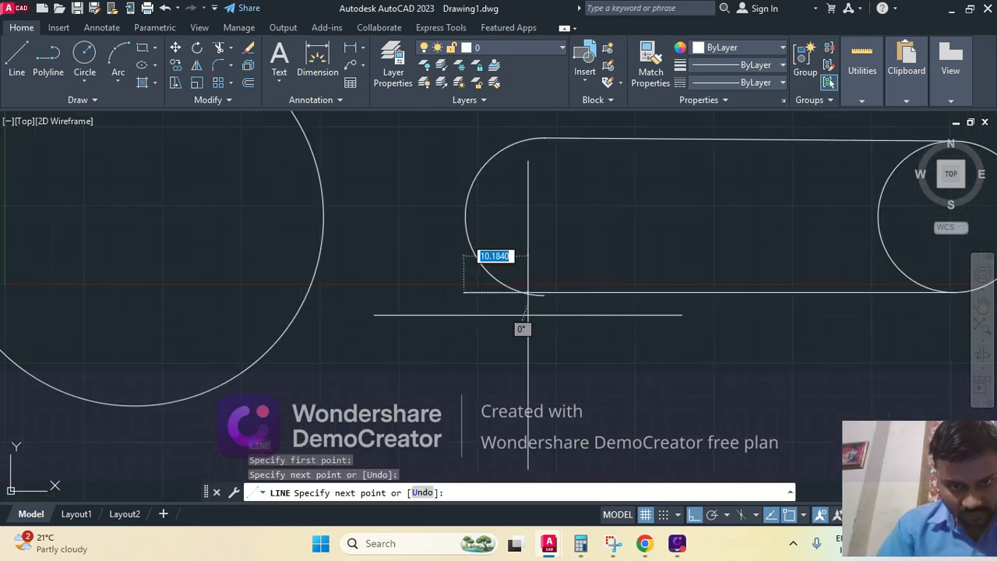
key(Return)
Trim the left arc's end below the bottom line and the part of that line extending beyond the arc.
scroll(543, 303, up, 4)
middle_drag(553, 303, 537, 375)
text(tr)
key(Return)
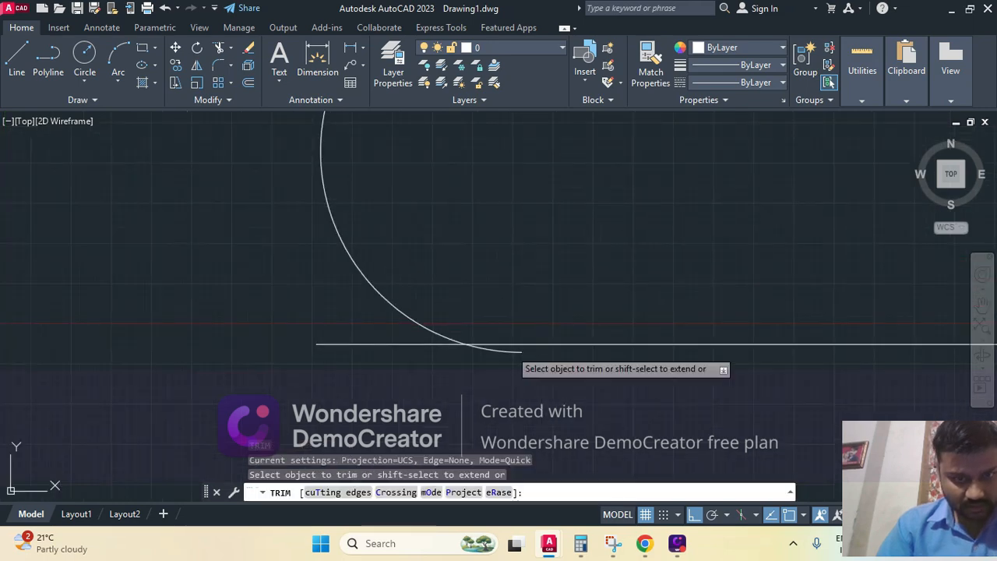
click(507, 351)
click(416, 345)
key(Escape)
scroll(572, 362, down, 8)
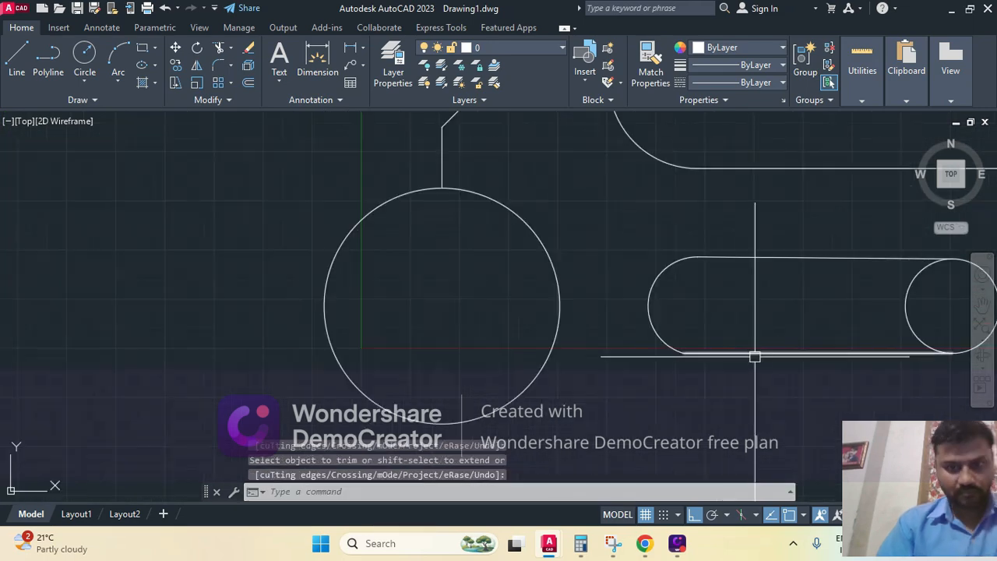
middle_drag(330, 256, 366, 310)
key(Escape)
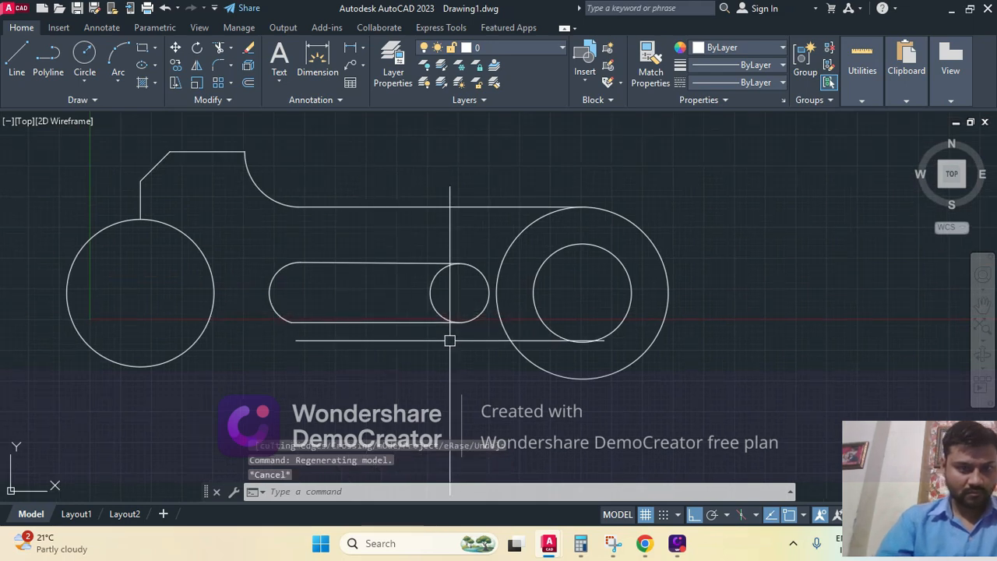
Erase the entire central slot: both horizontal lines, the left arc and the right circle.
key(Escape)
click(463, 345)
click(357, 272)
click(338, 281)
click(270, 244)
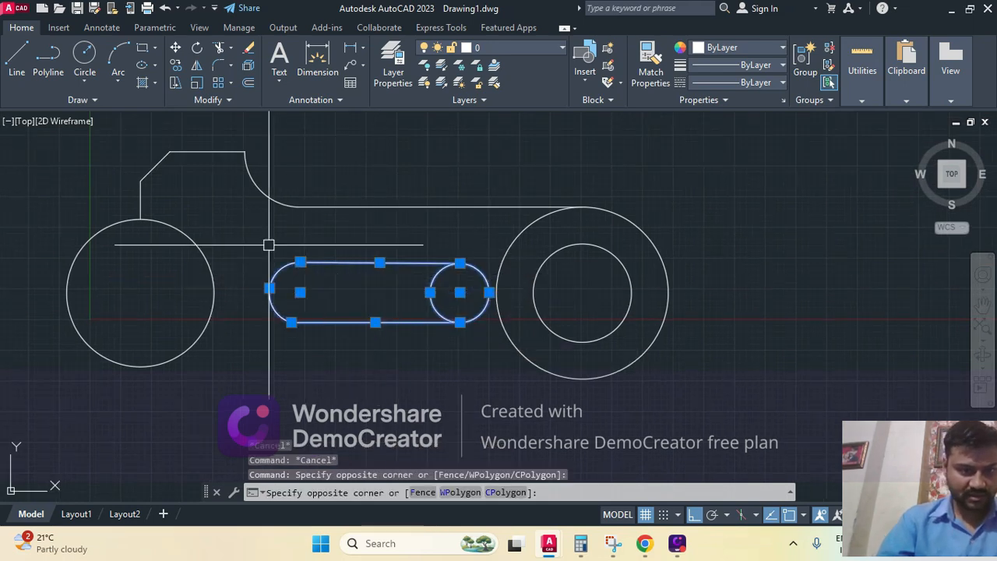
text(e)
key(Return)
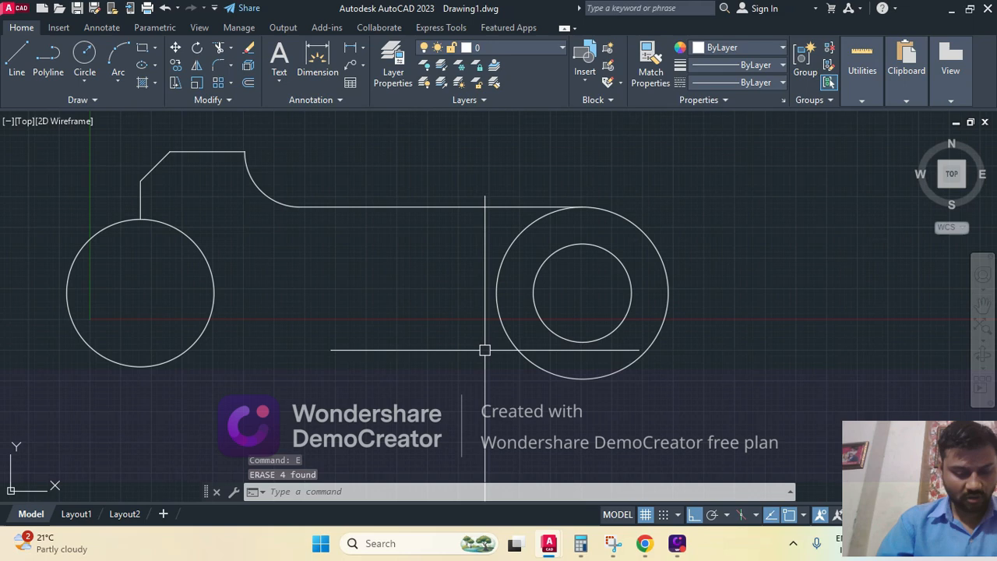
Draw a horizontal construction line 65 long to the right from the centre of the large left circle.
text(l)
key(Return)
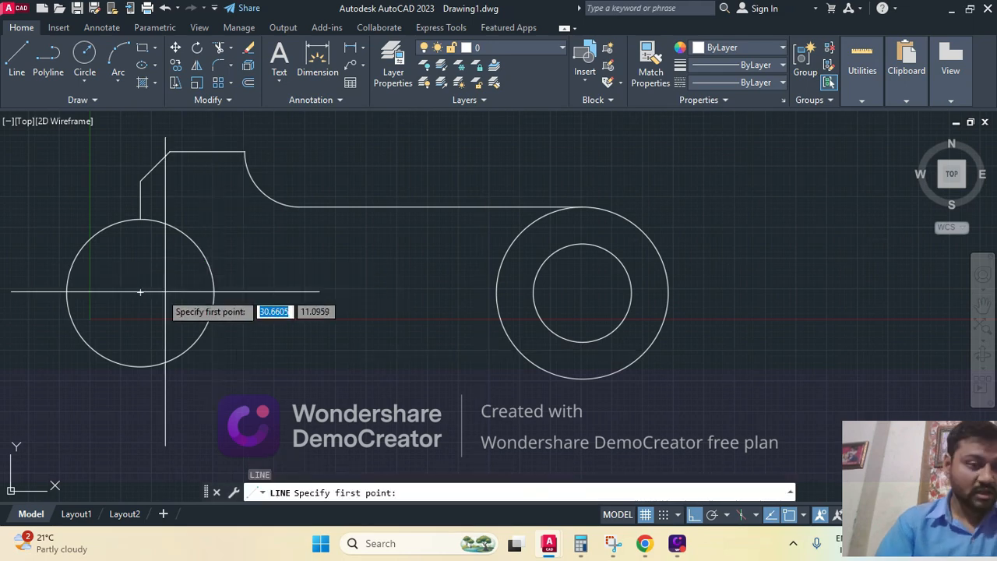
click(140, 293)
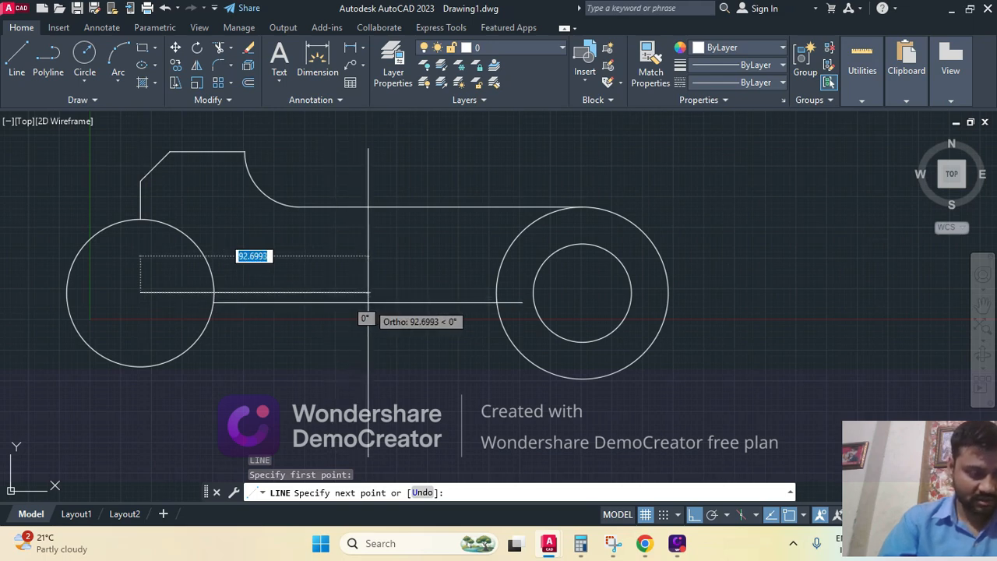
key(Return)
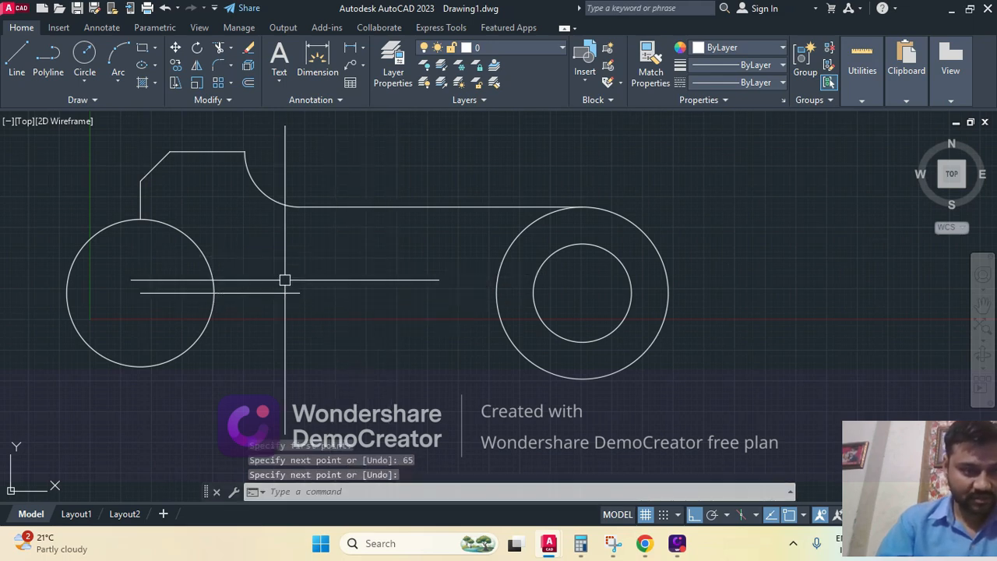
text(c)
key(Return)
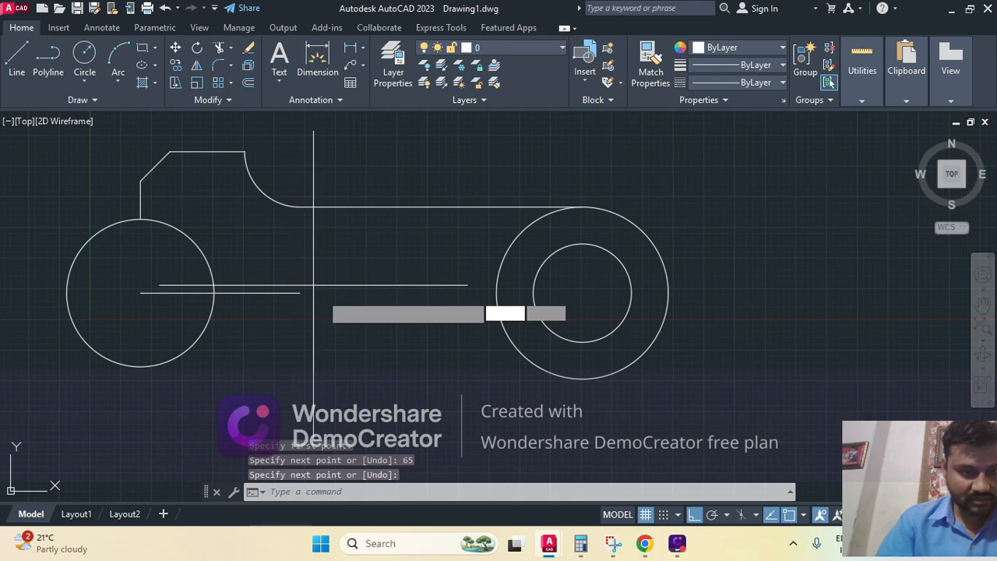
click(300, 293)
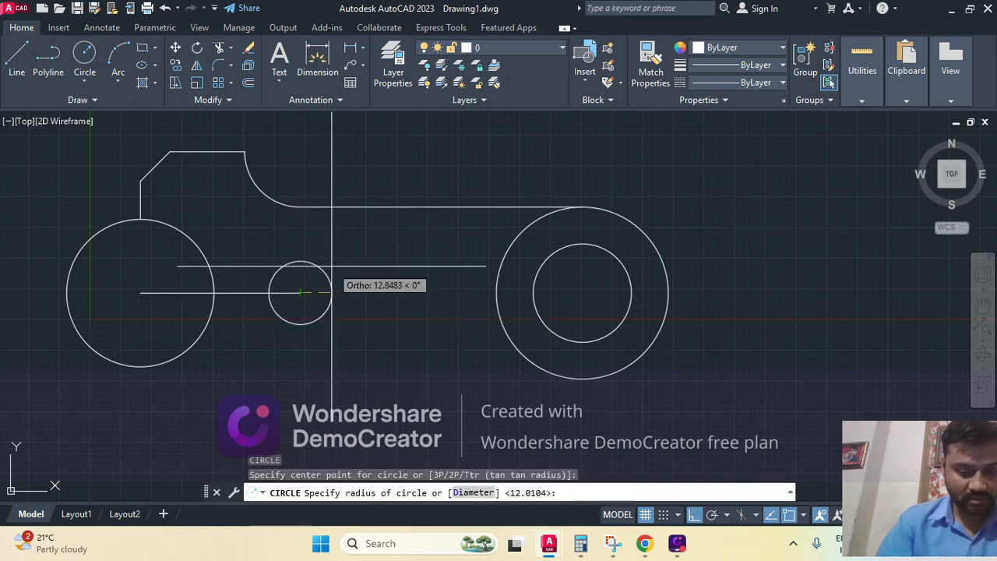
key(Return)
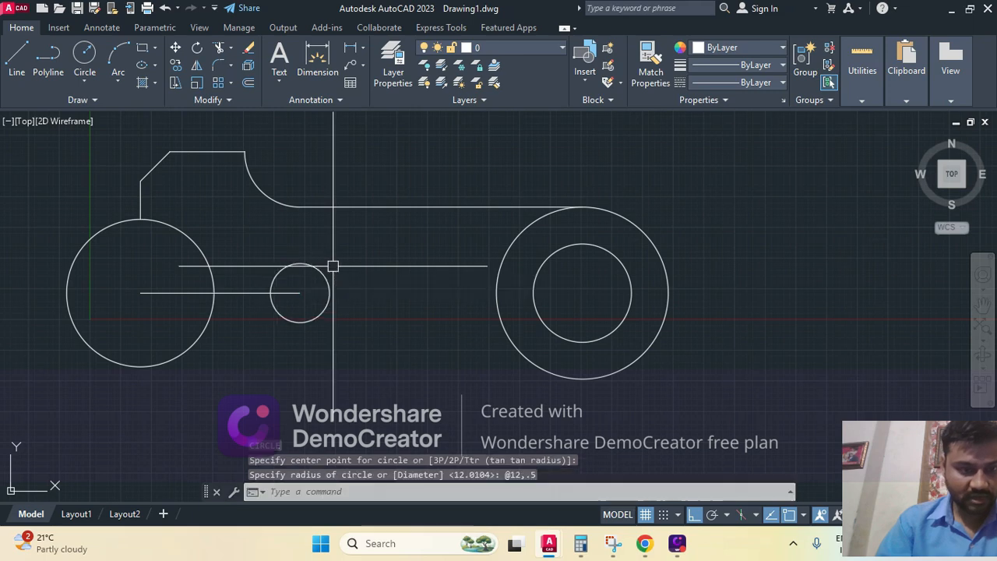
text(l)
key(Return)
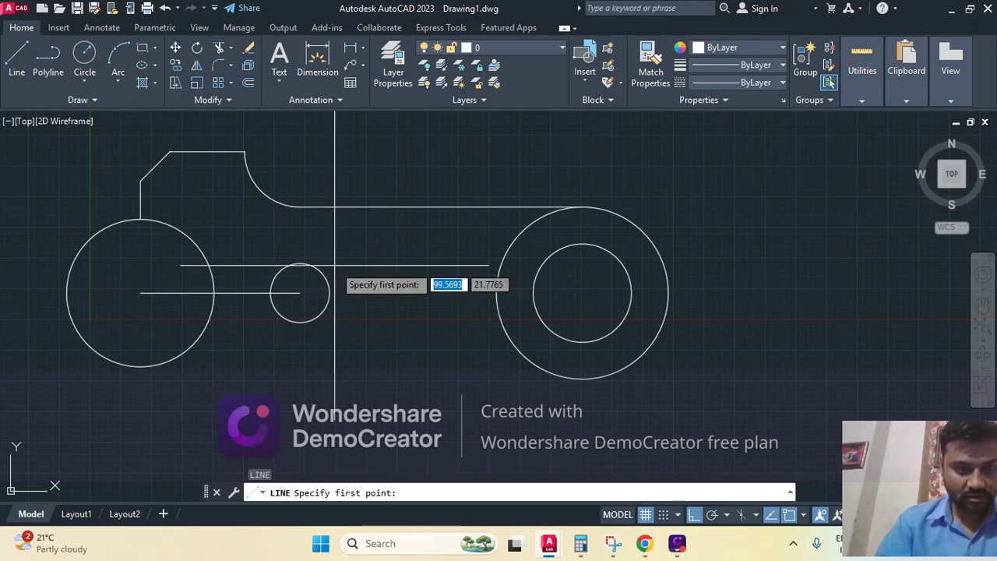
key(Escape)
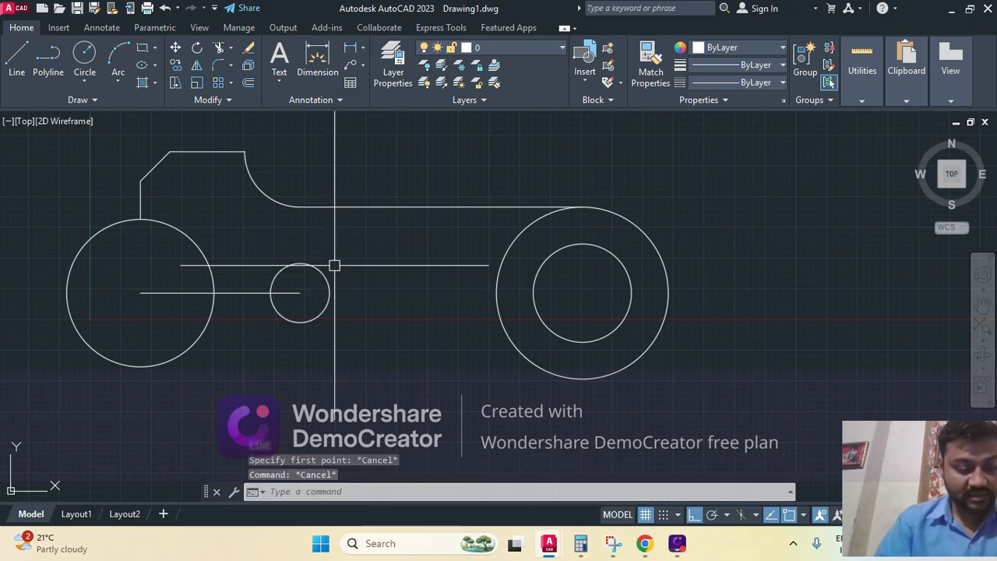
Copy the small slot circle 65 to the right, using its centre as the base point.
text(co)
key(Return)
click(333, 264)
click(315, 281)
key(Return)
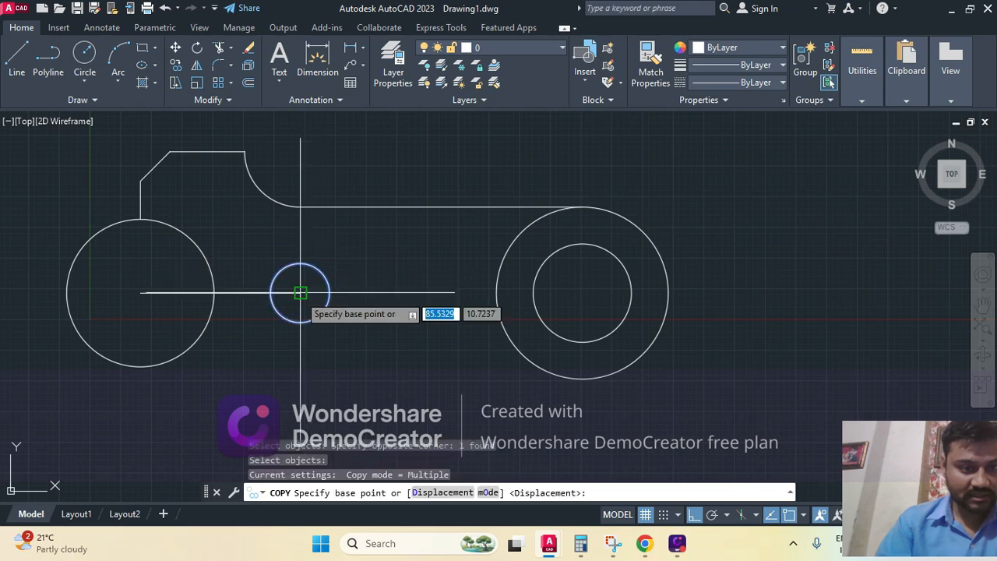
click(300, 293)
text(65)
key(Return)
key(Return)
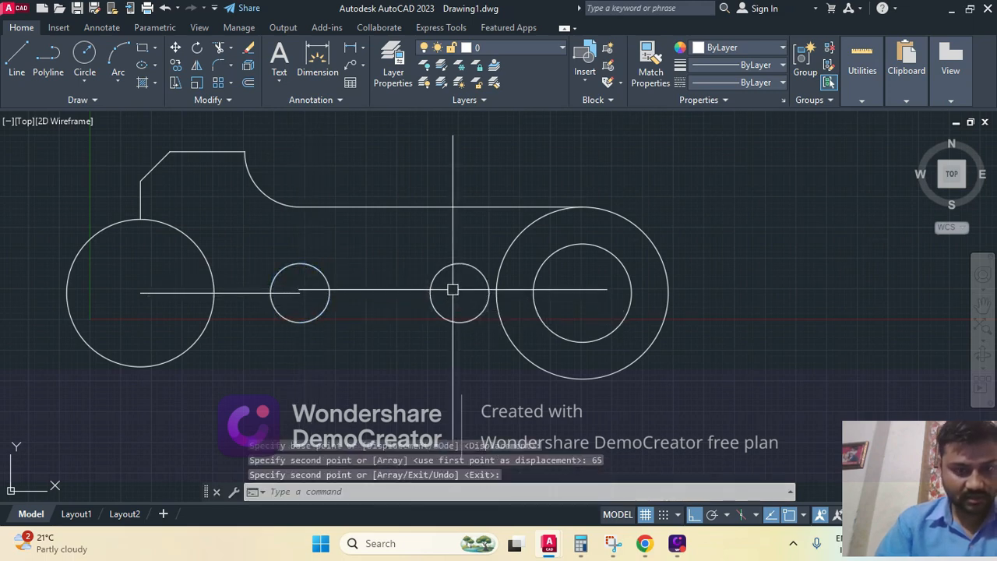
Connect the top points of the two slot circles with one line and their bottom points with another.
text(l)
key(Return)
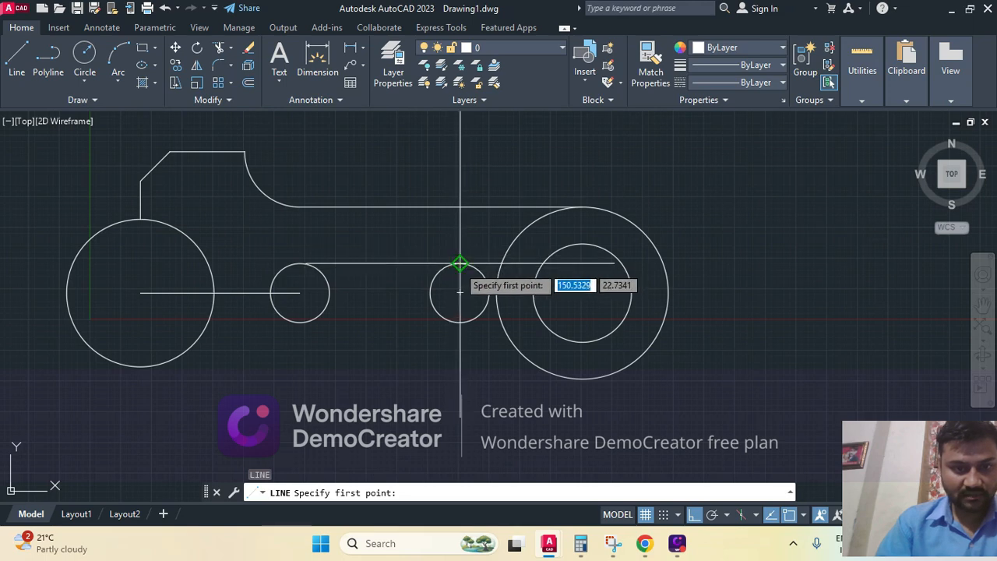
click(460, 264)
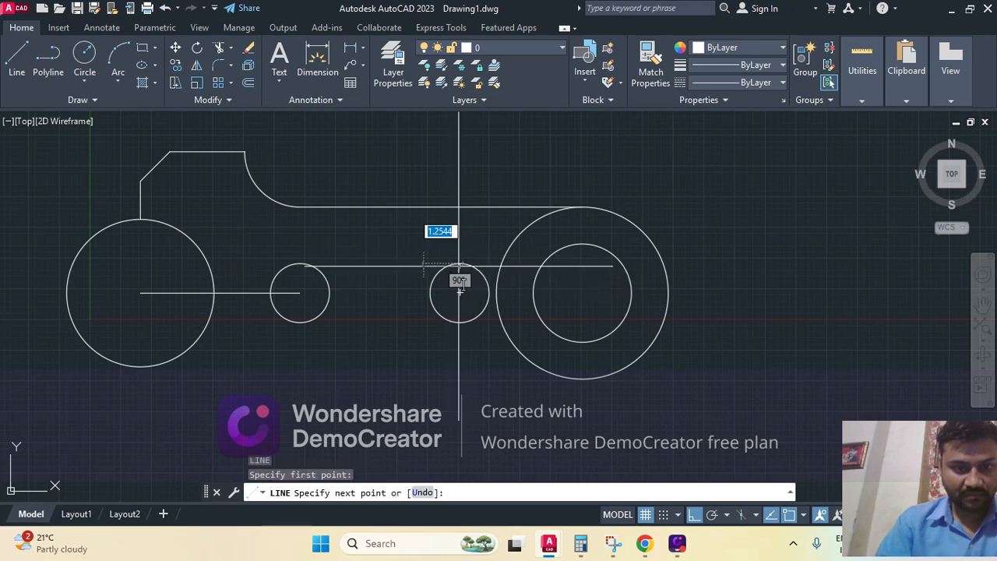
click(300, 264)
key(Return)
key(Return)
click(460, 322)
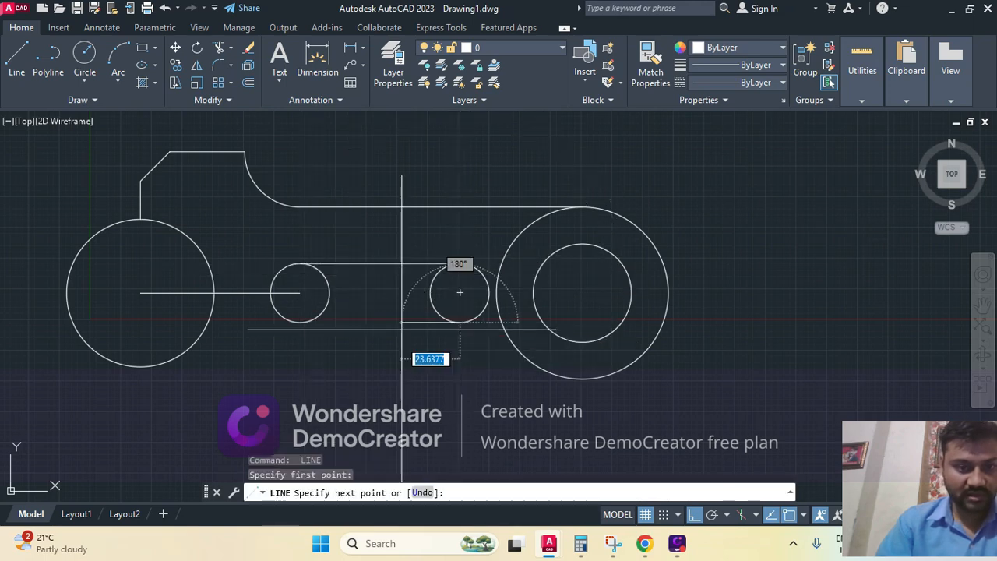
click(299, 322)
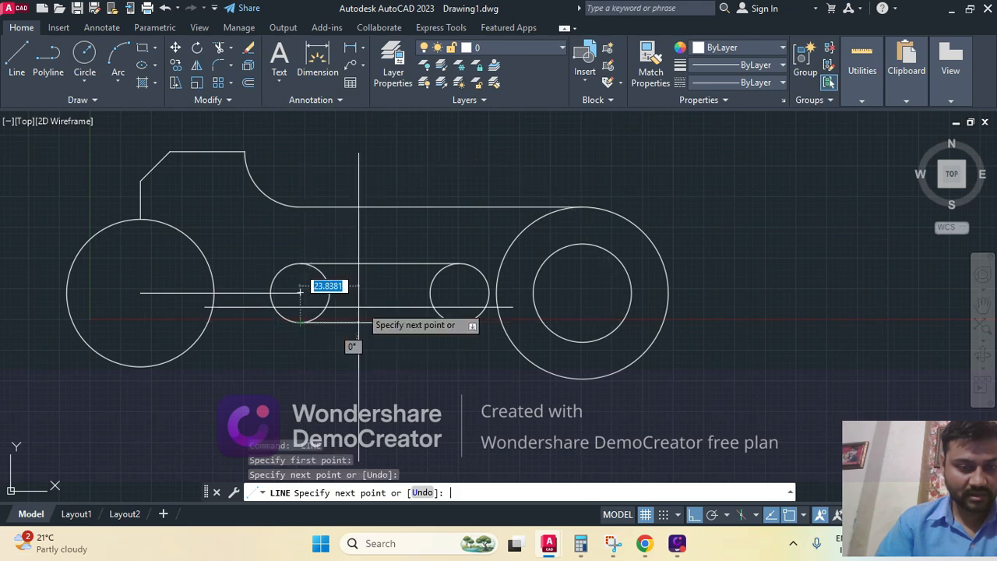
key(Return)
Trim the inner halves of both slot circles to leave a closed slot outline.
text(tr)
key(Return)
click(327, 281)
click(434, 303)
Erase the horizontal construction line between the large left circle's centre and the slot.
click(258, 287)
click(240, 303)
text(e)
key(Return)
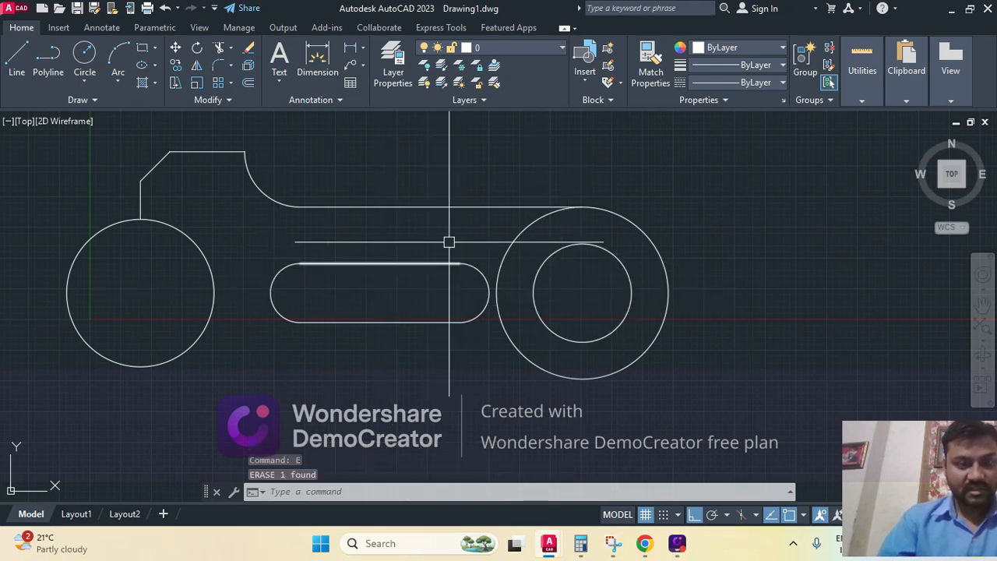
Mirror the five upper outline segments about the horizontal axis through the right circles' centre, keeping the source objects.
key(Return)
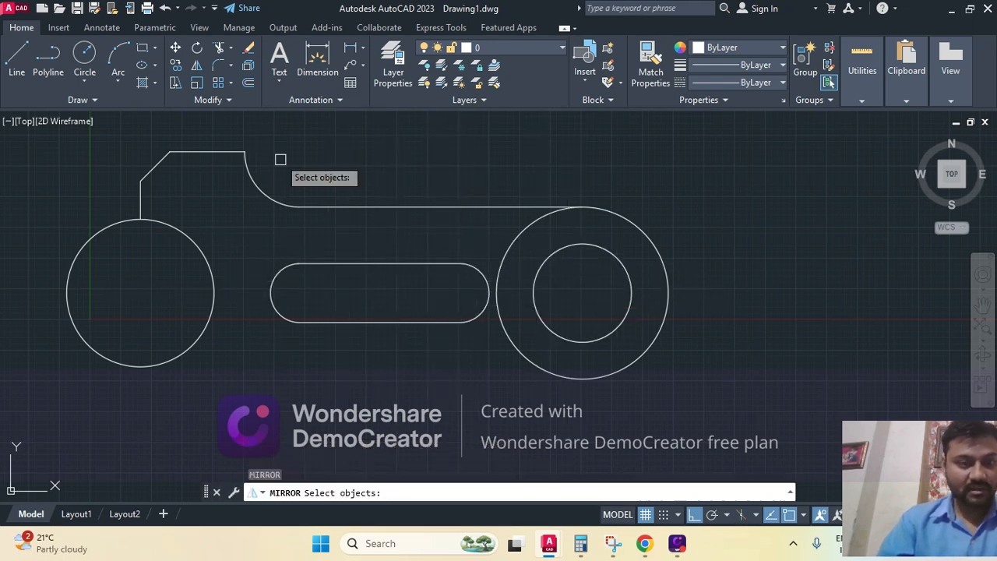
click(280, 160)
click(238, 207)
click(321, 207)
click(166, 153)
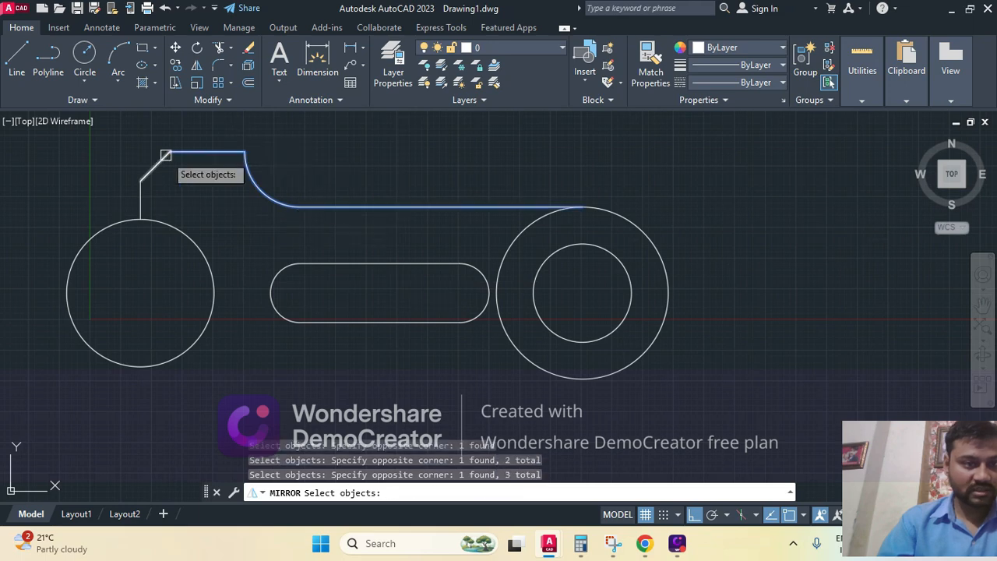
click(162, 160)
click(143, 194)
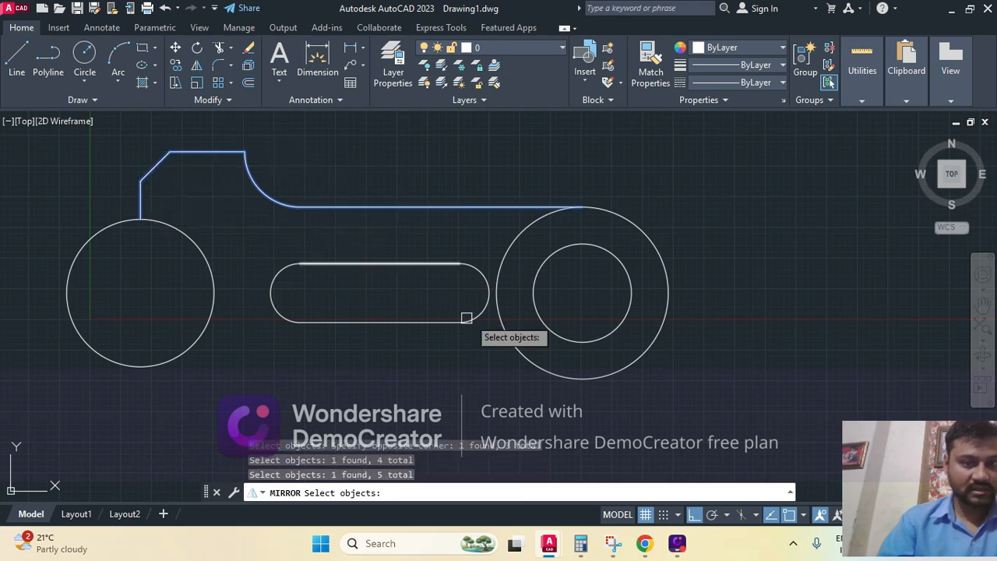
key(Return)
click(581, 292)
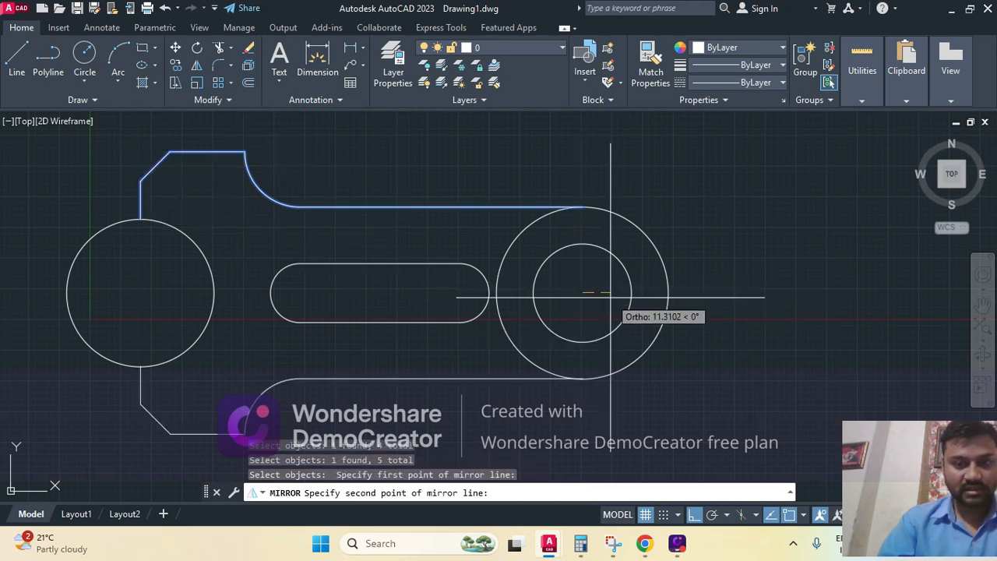
click(605, 290)
key(Return)
scroll(445, 343, down, 2)
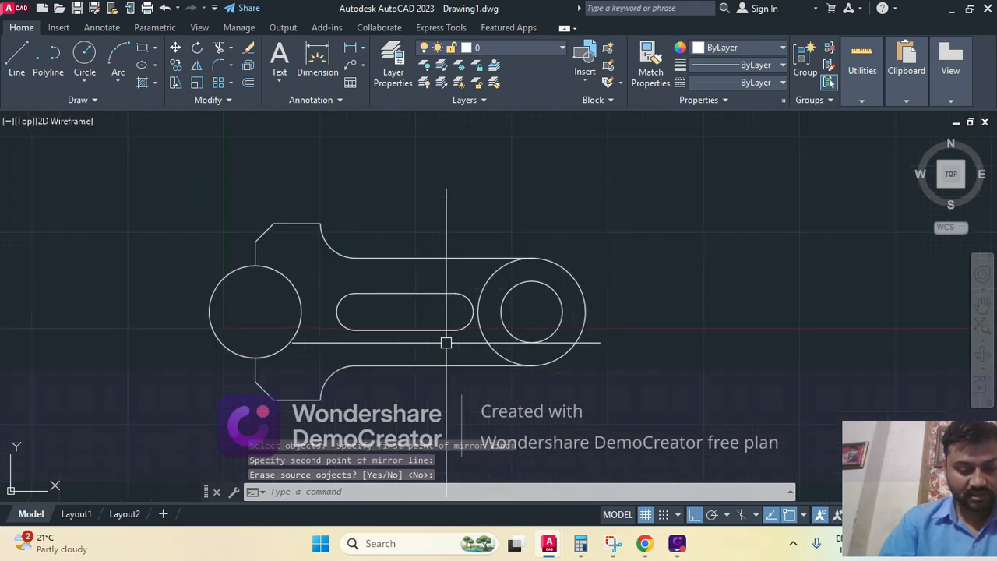
Trim away the left half of the large outer circle at the plate's right end to leave a rounded end.
text(t)
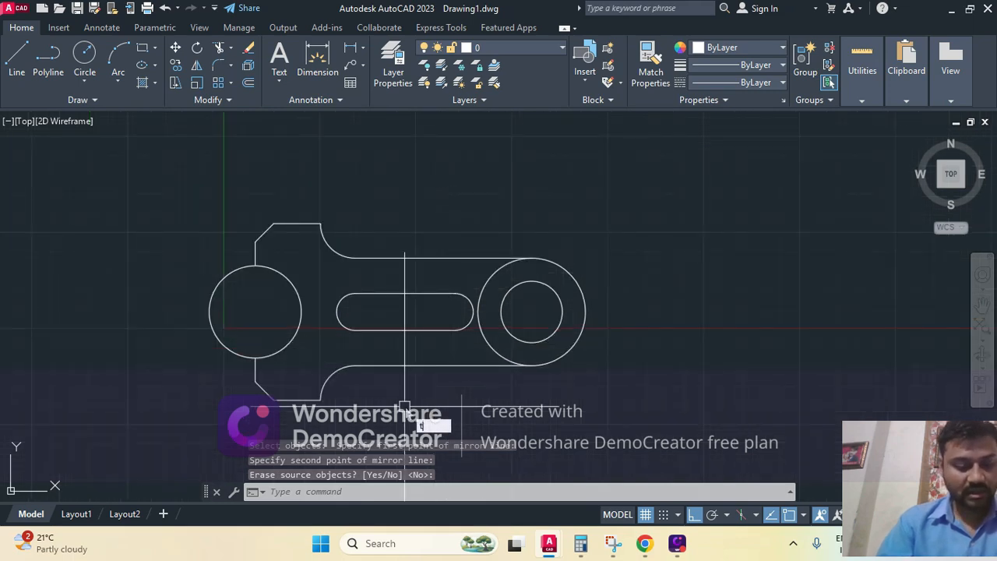
text(r)
key(Return)
click(493, 348)
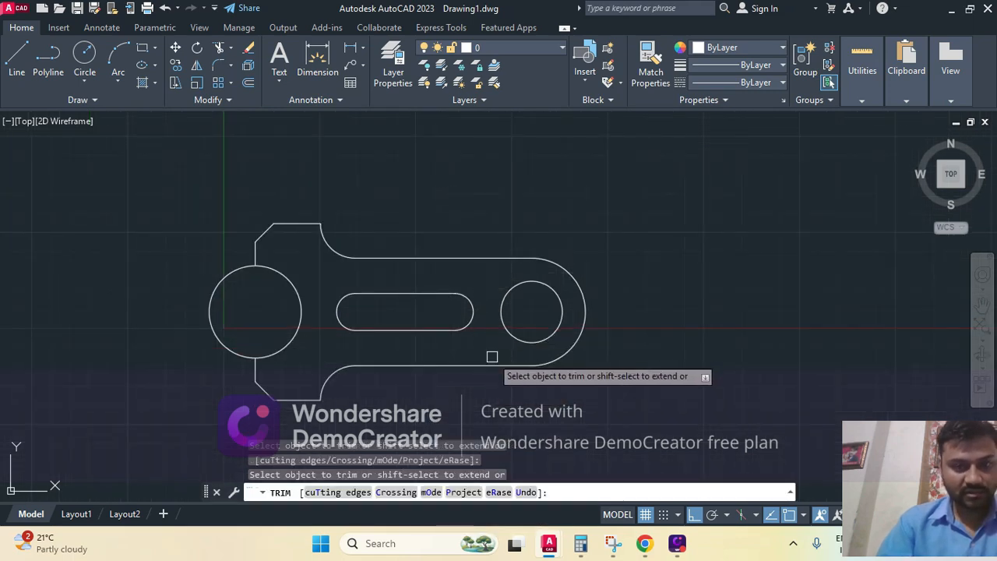
key(Return)
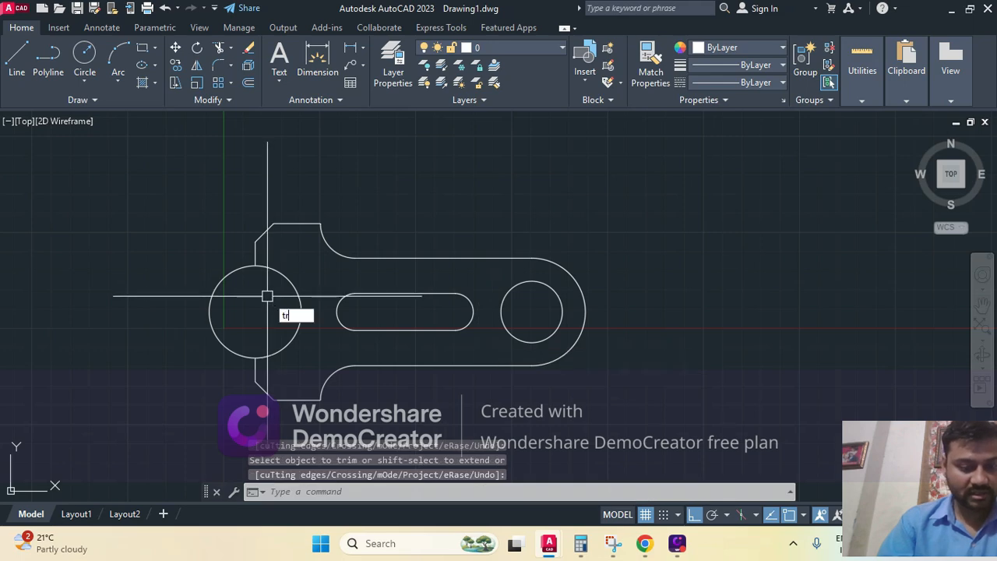
Trim away the left half of the large left circle, leaving a concave arc between the two short vertical edges.
key(Return)
drag(236, 297, 182, 325)
key(Return)
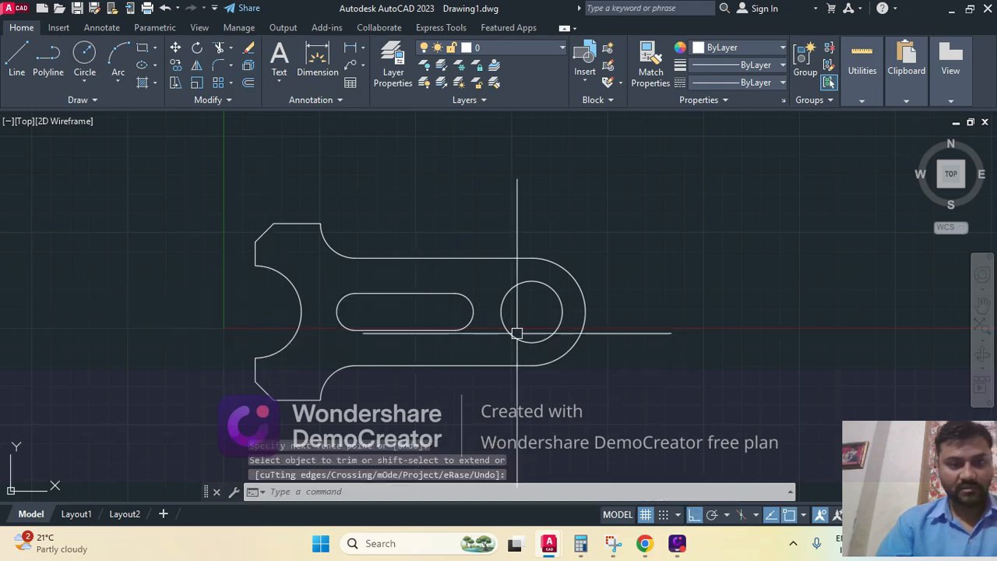
middle_drag(534, 345, 618, 307)
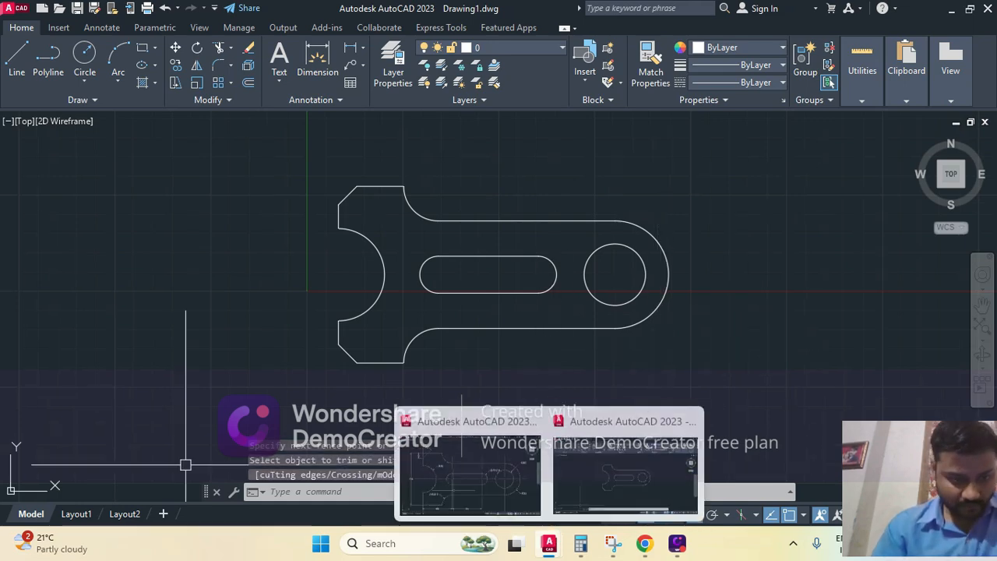
mouse_move(566, 545)
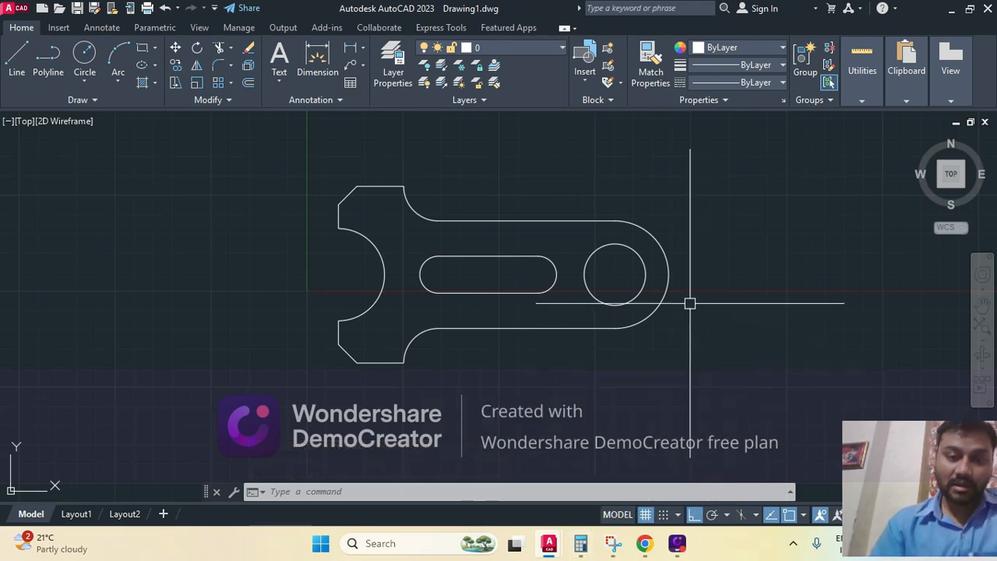
scroll(644, 315, up, 2)
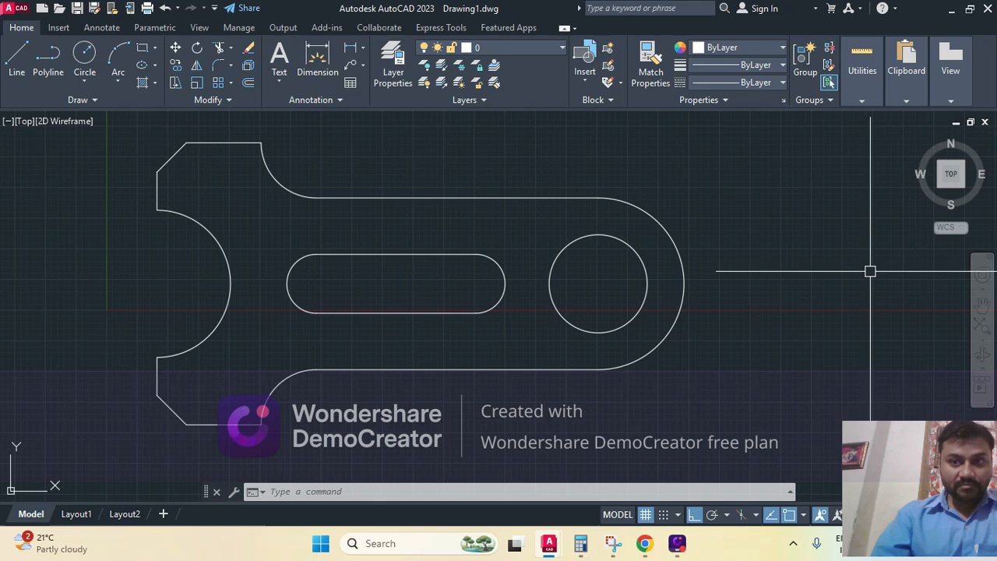
mouse_move(954, 78)
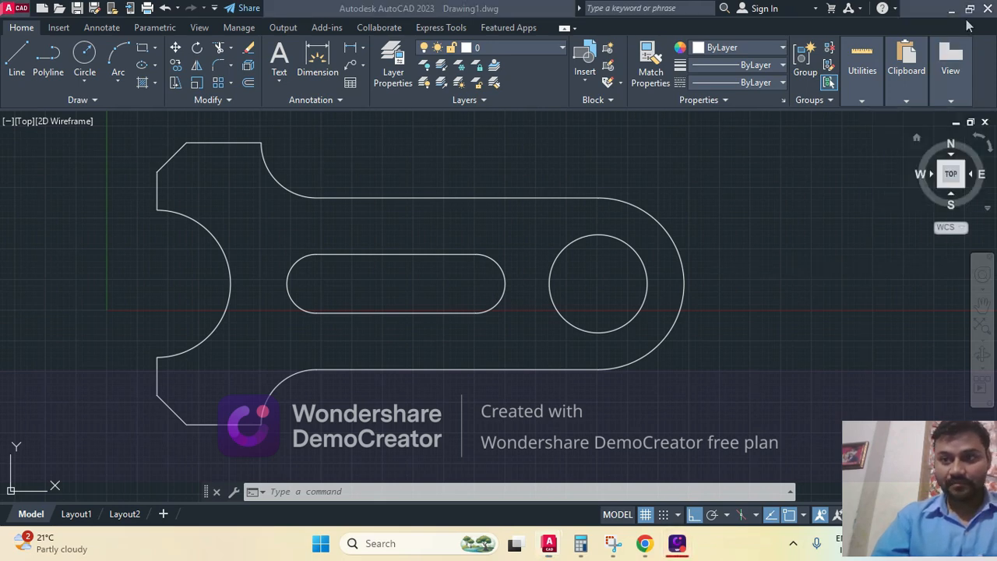